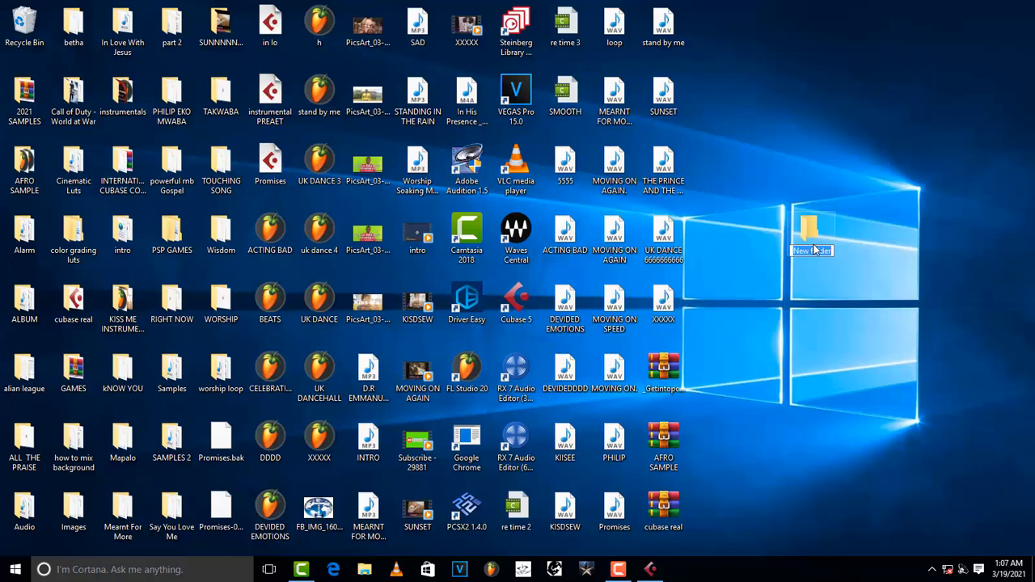
Name the new desktop folder BEATS.
text(BEATS)
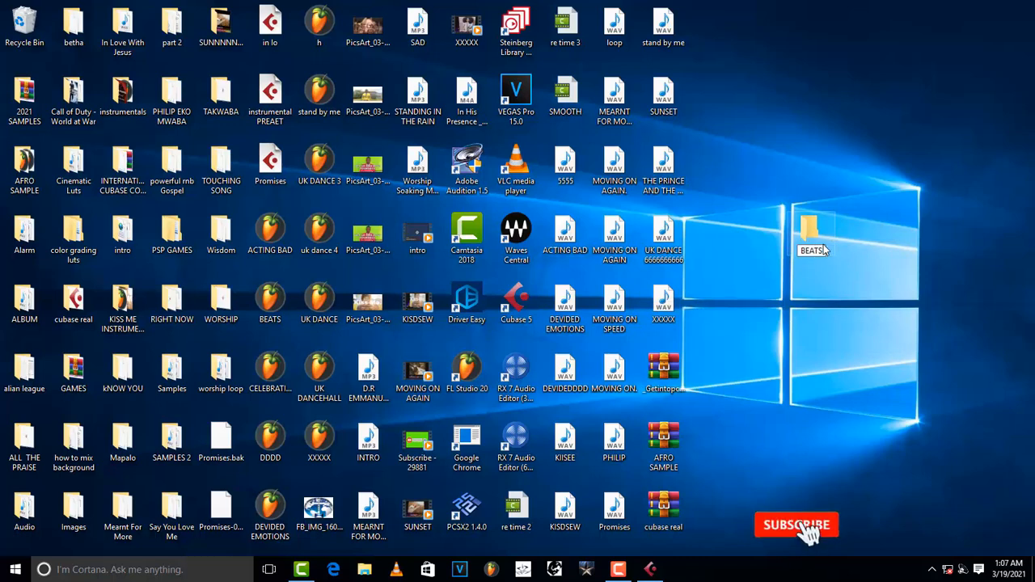
click(823, 306)
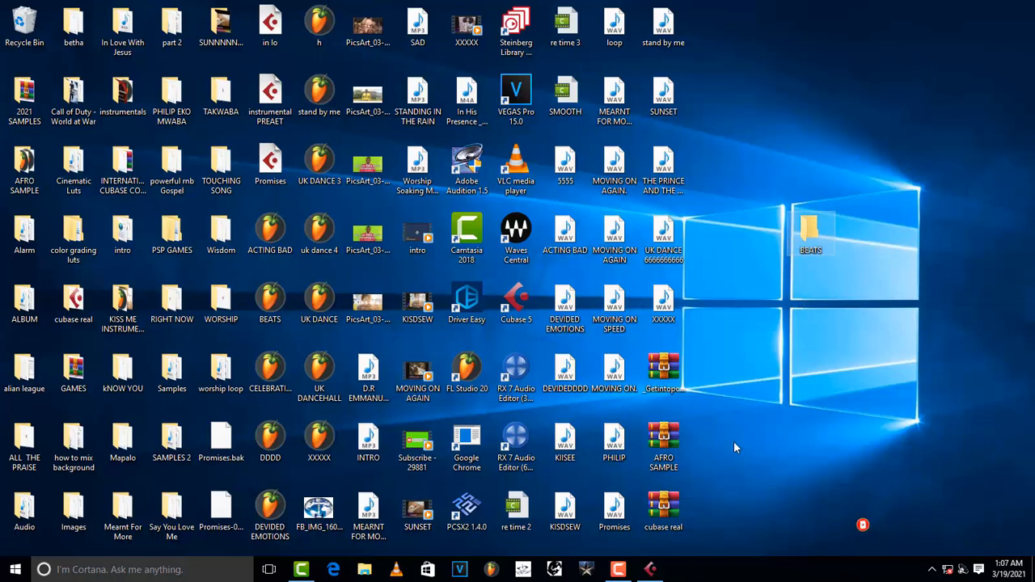
Switch to Cubase 5, create a new project from the Empty template in the desktop's BEATS folder, and maximize its project window.
click(651, 570)
click(9, 18)
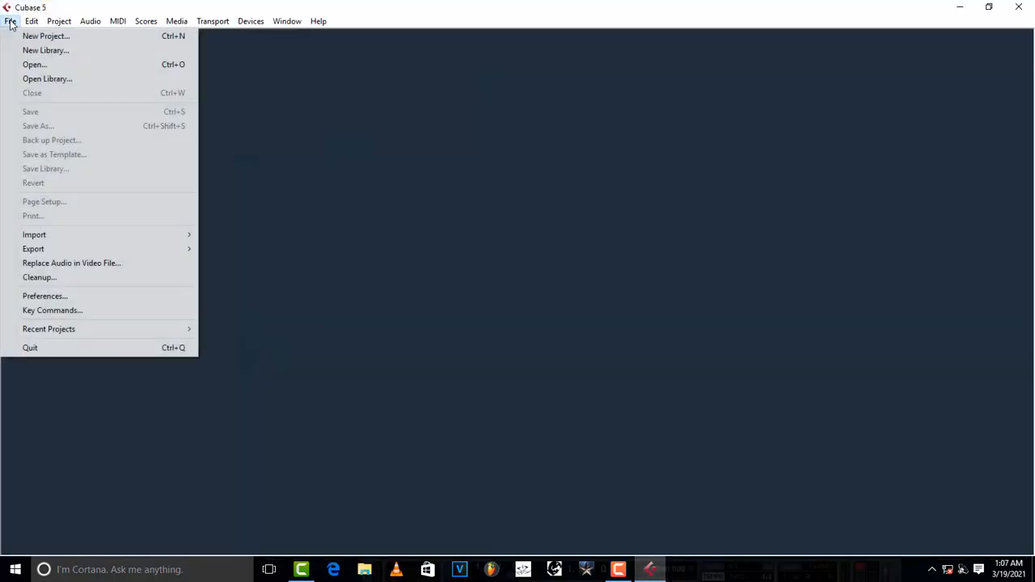
click(41, 35)
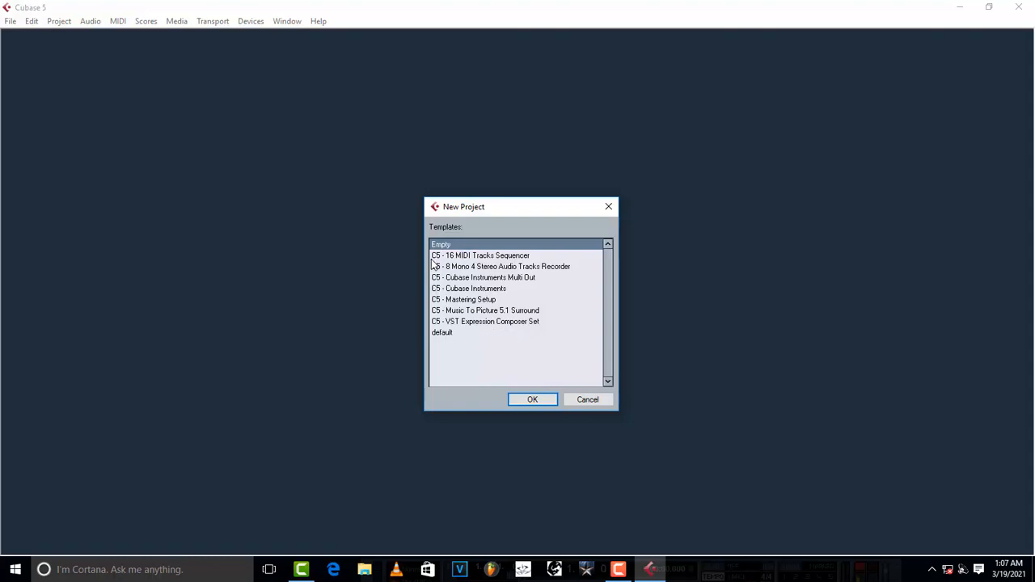
click(534, 399)
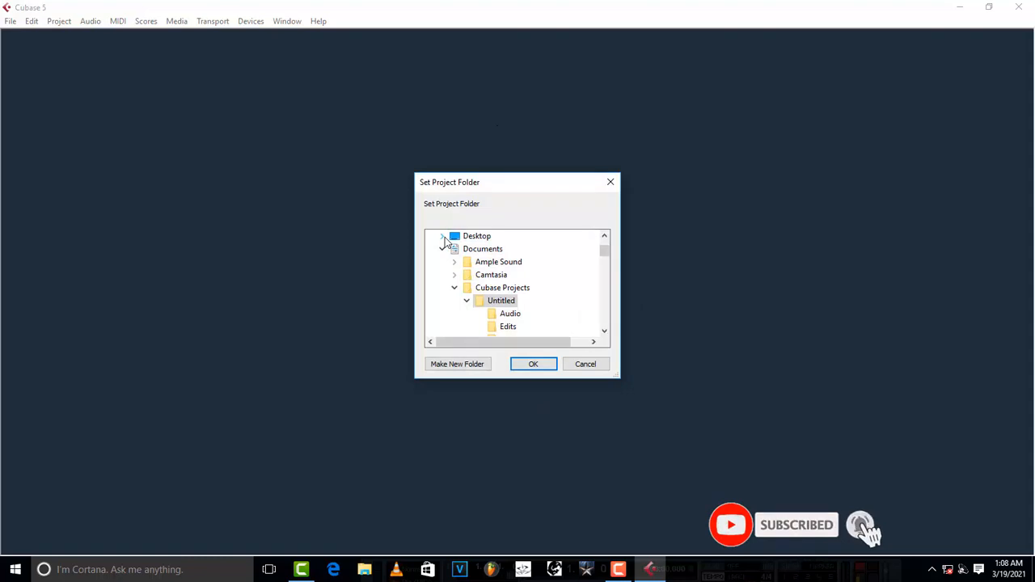
click(443, 236)
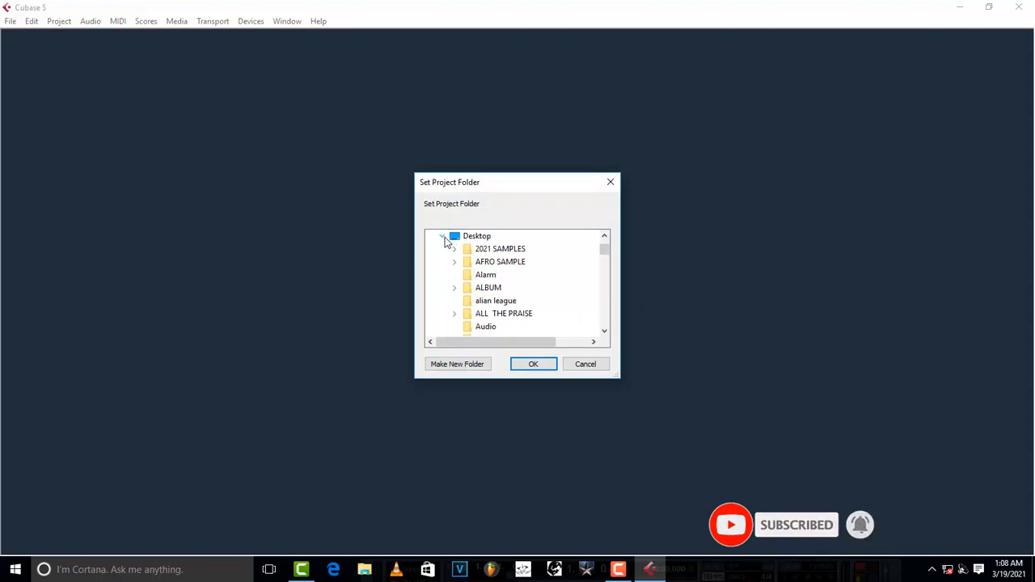
scroll(443, 279, down, 2)
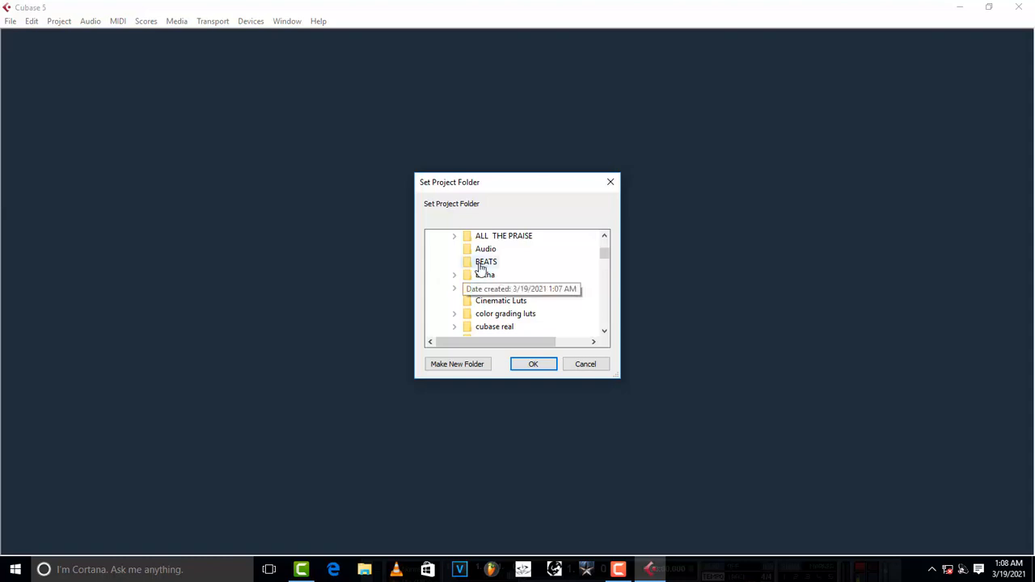
click(480, 265)
click(540, 366)
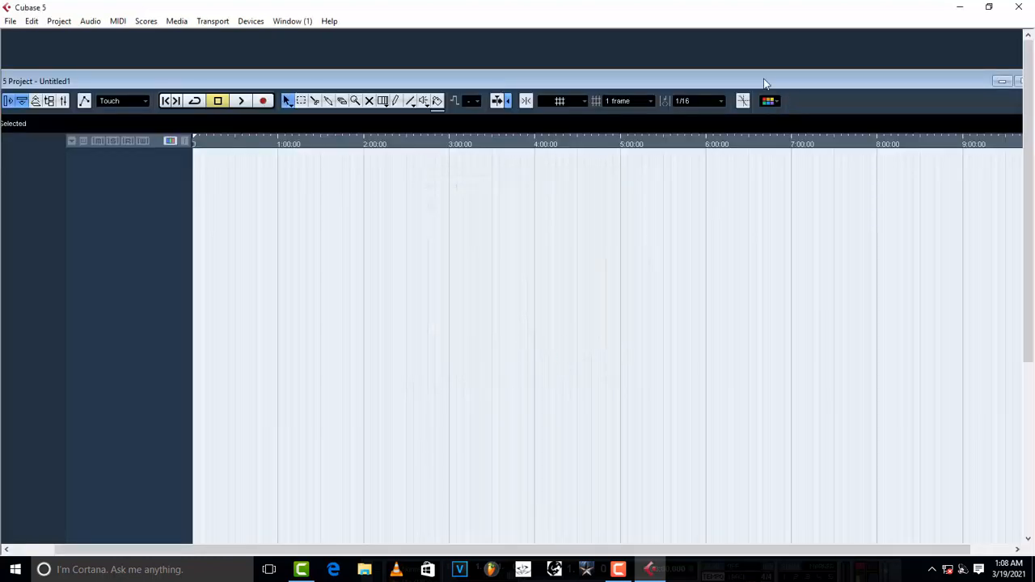
double_click(765, 82)
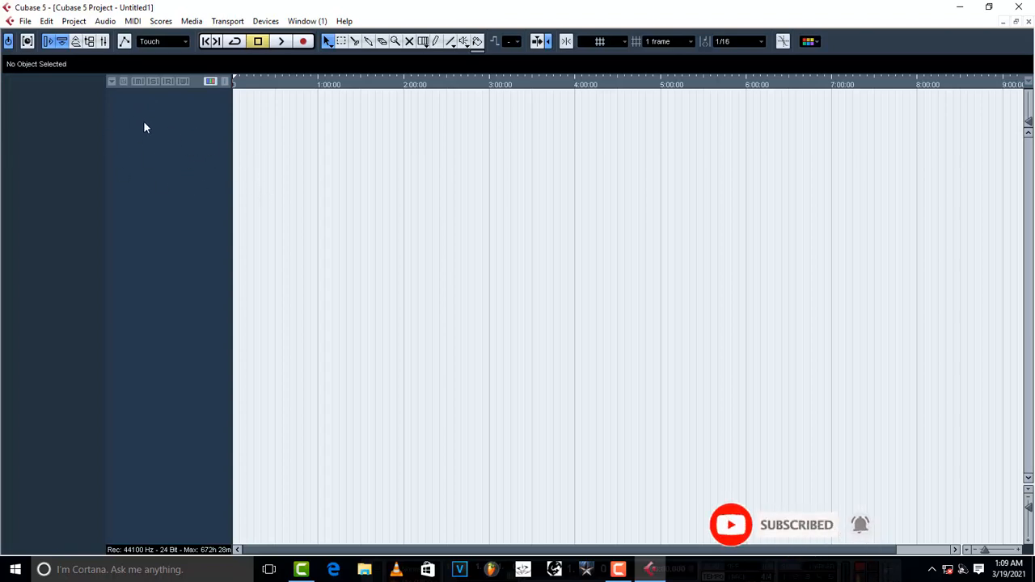
Add four instrument tracks that use the Purity VST instrument.
right_click(164, 119)
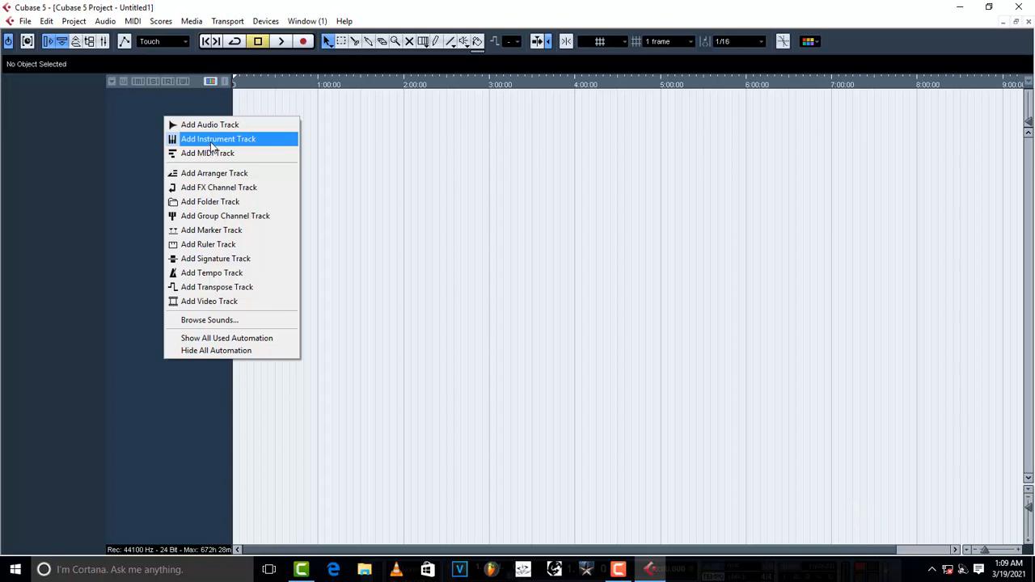
click(211, 144)
drag(548, 263, 492, 181)
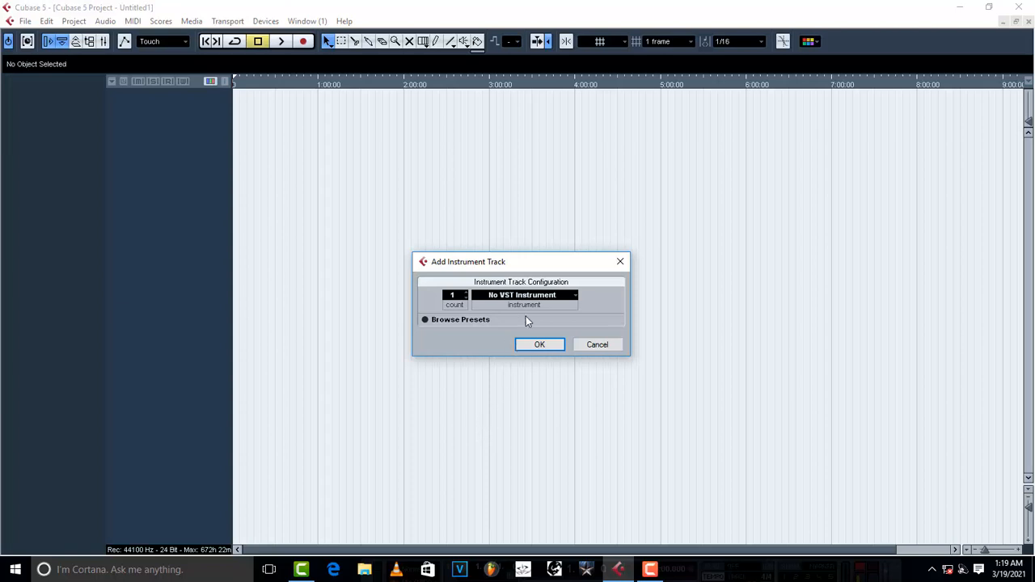
click(533, 296)
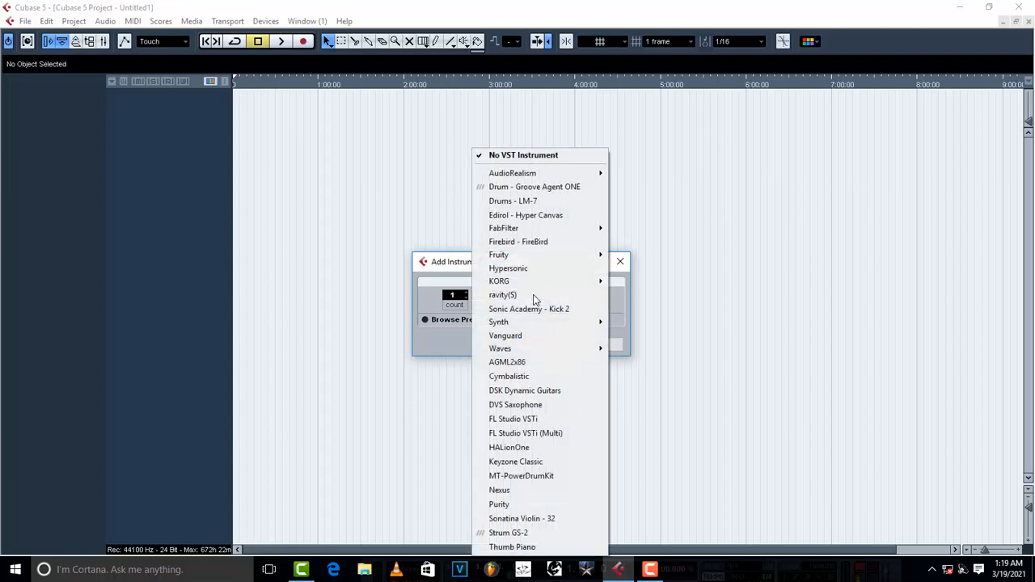
click(499, 505)
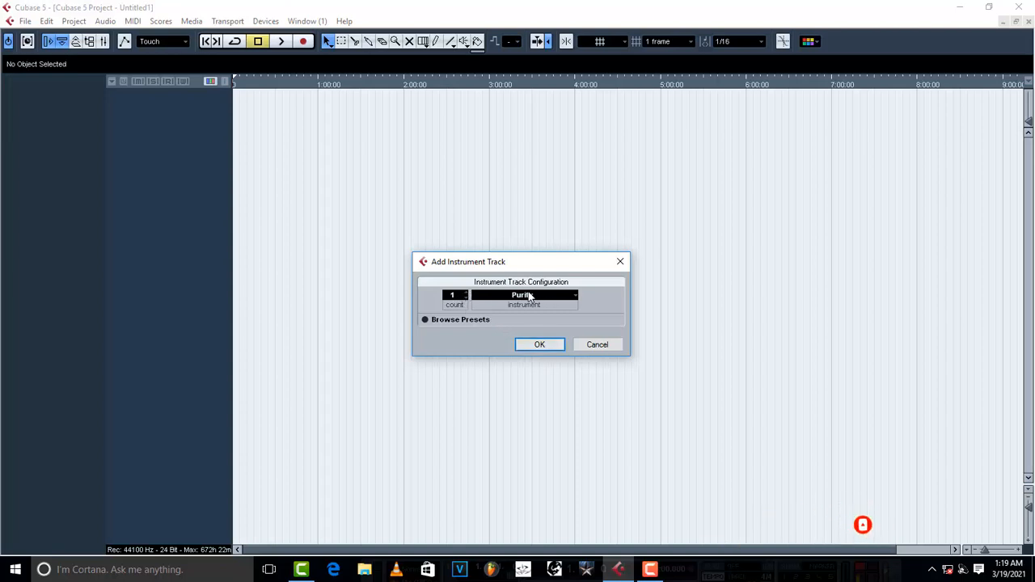
click(467, 294)
click(537, 345)
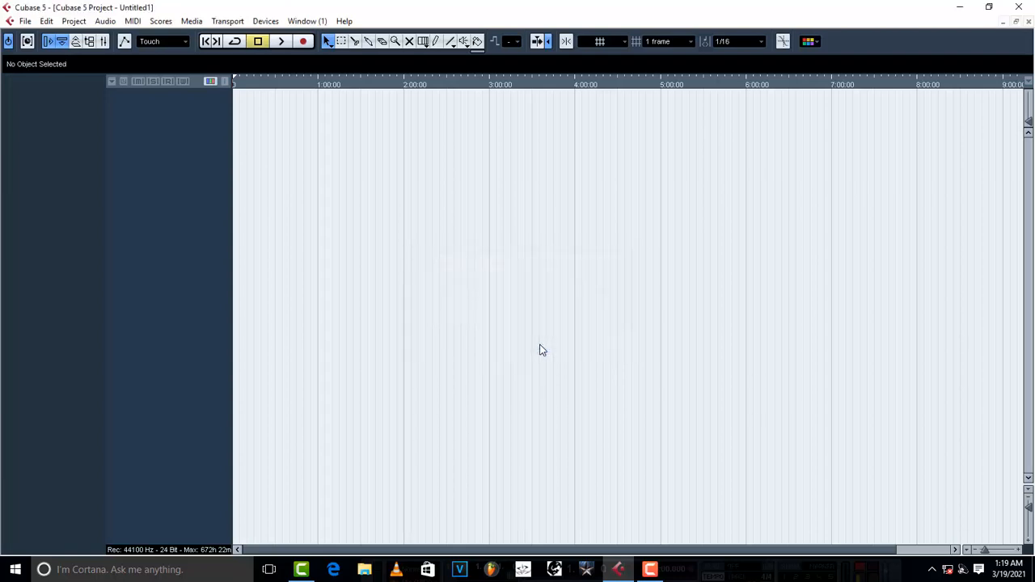
Draw a part about 2:53 long at the start of the Purity 01 track, extend its end slightly, and open it in the Key Editor.
click(141, 125)
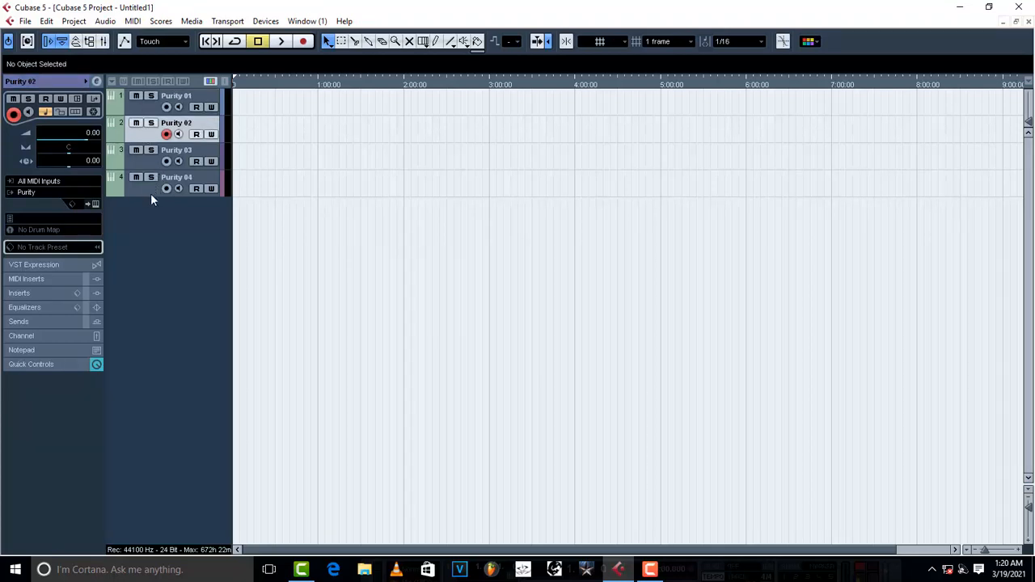
click(148, 108)
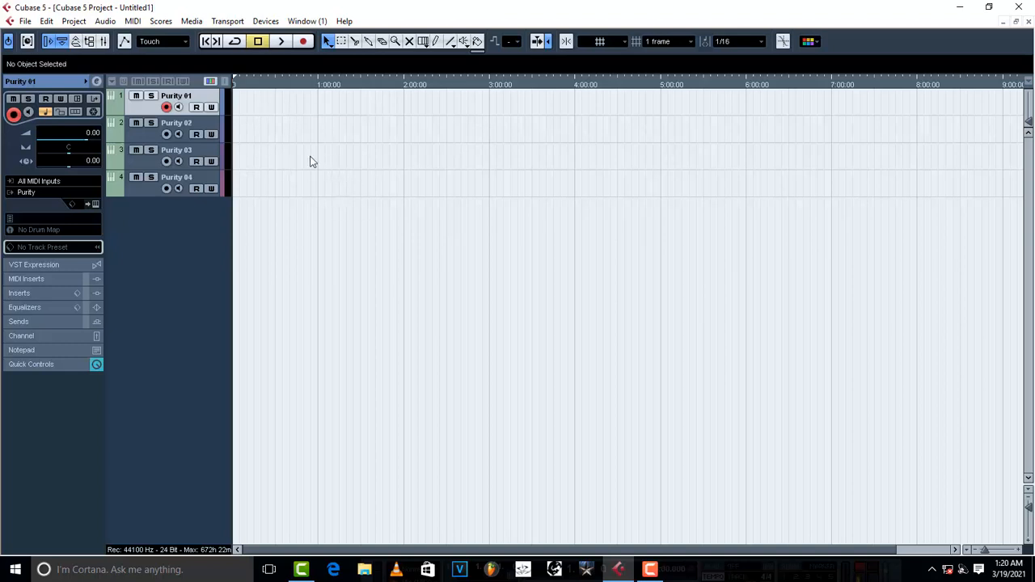
click(437, 44)
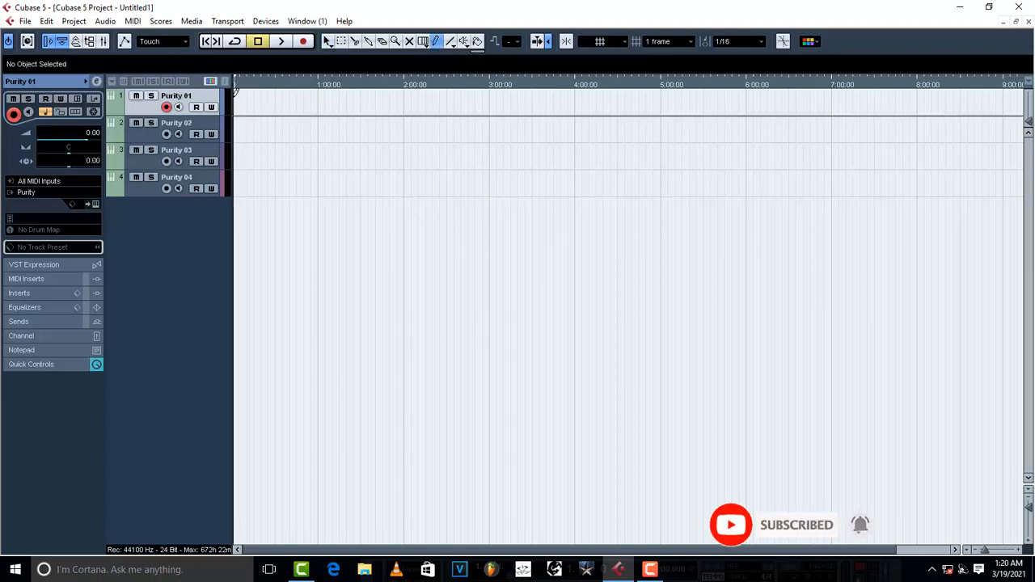
drag(236, 95, 480, 104)
click(327, 41)
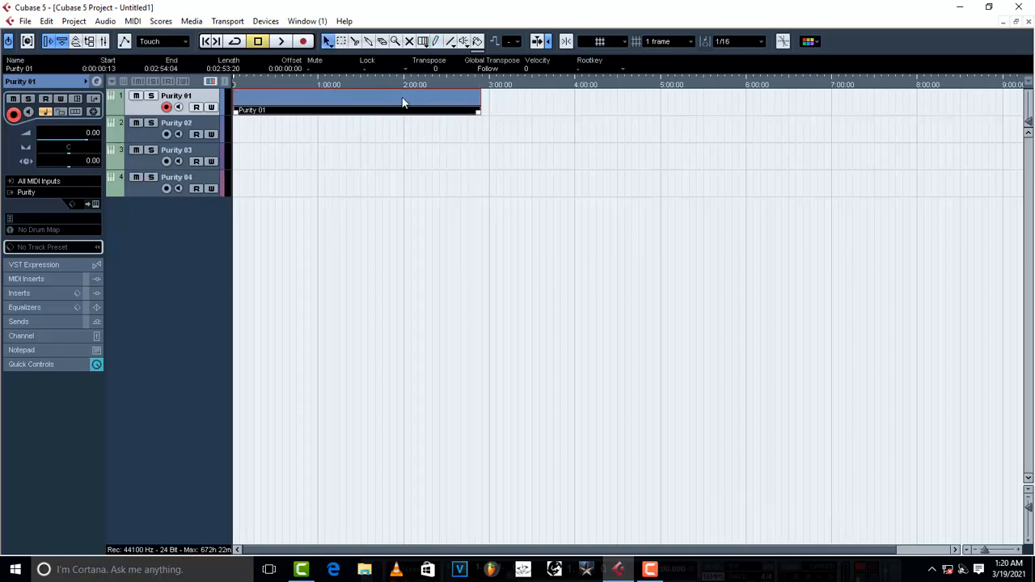
drag(403, 101, 363, 104)
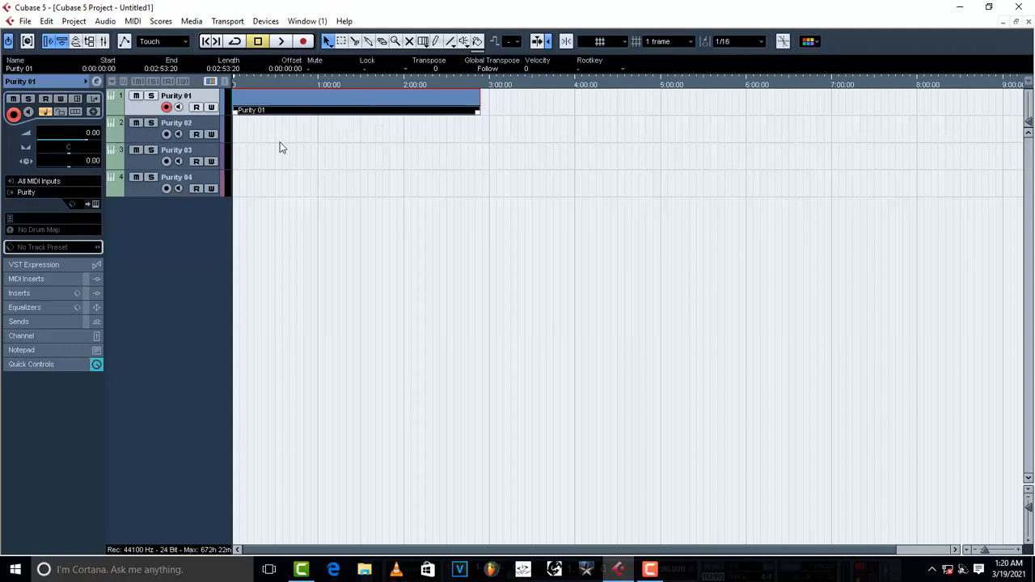
drag(478, 111, 489, 111)
double_click(288, 103)
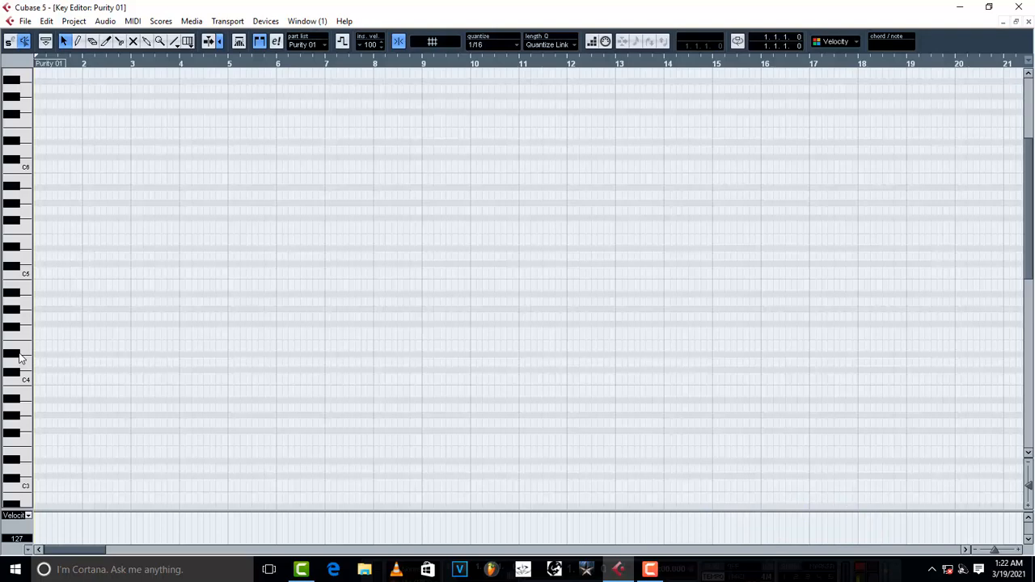
Open the Tempo Track Editor, audition the current tempo, and deactivate the tempo track so the project uses a fixed tempo.
key(ctrl+t)
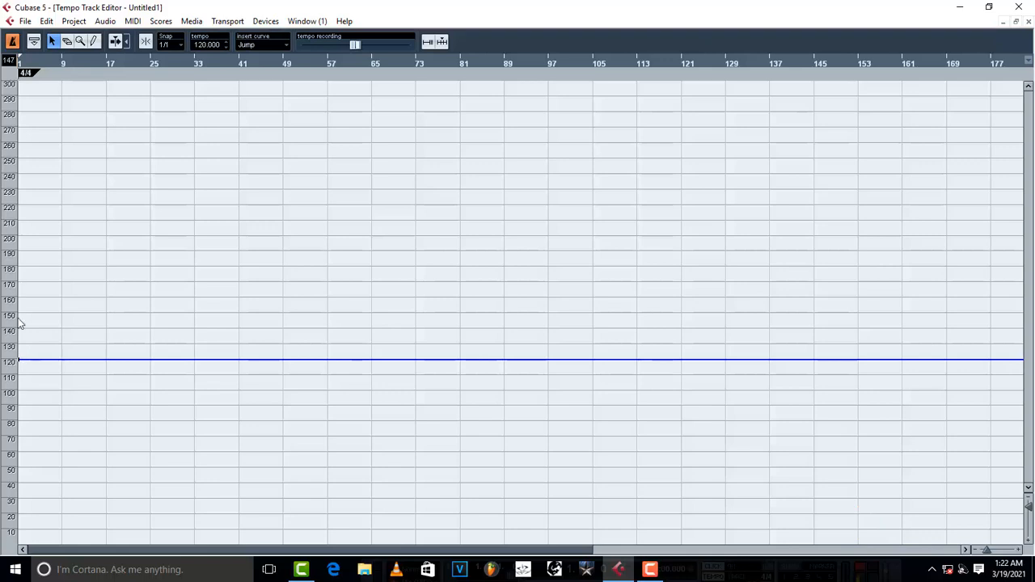
key(space)
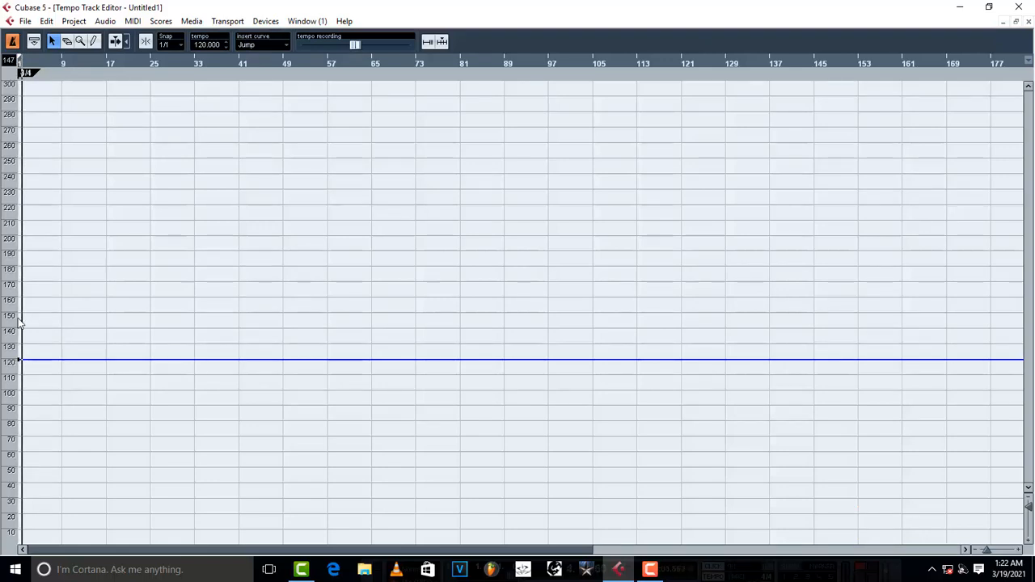
key(space)
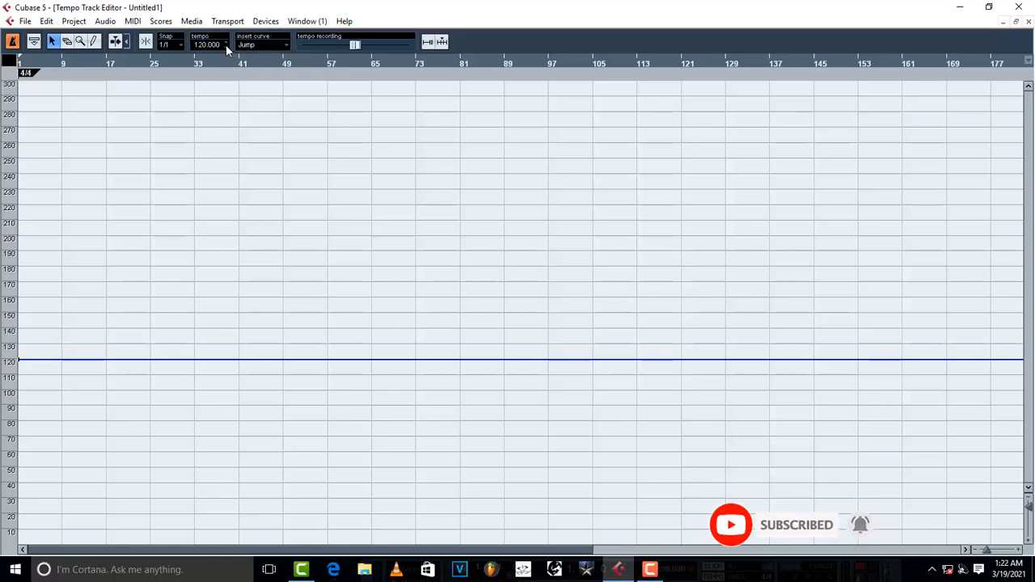
click(13, 42)
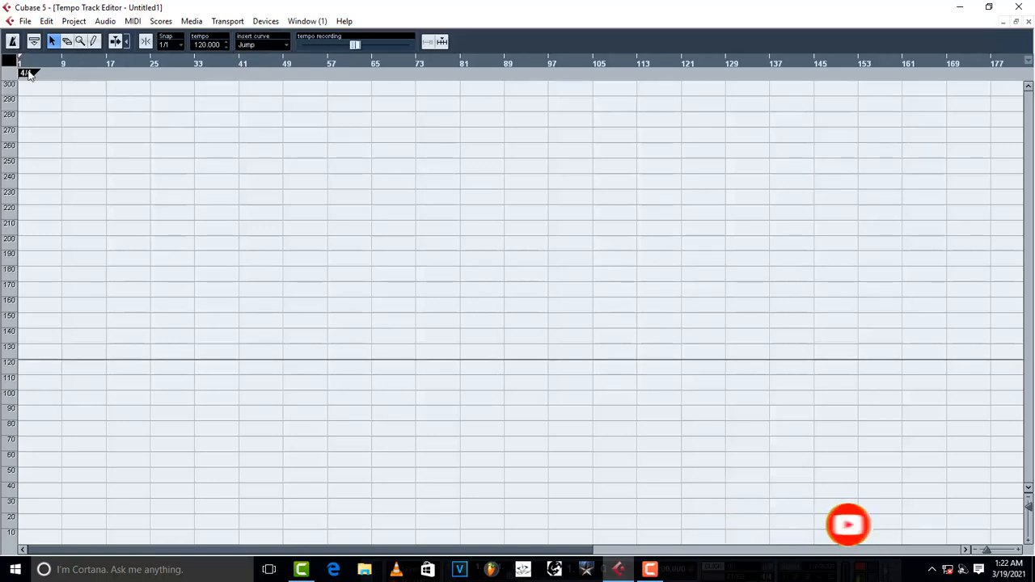
click(12, 42)
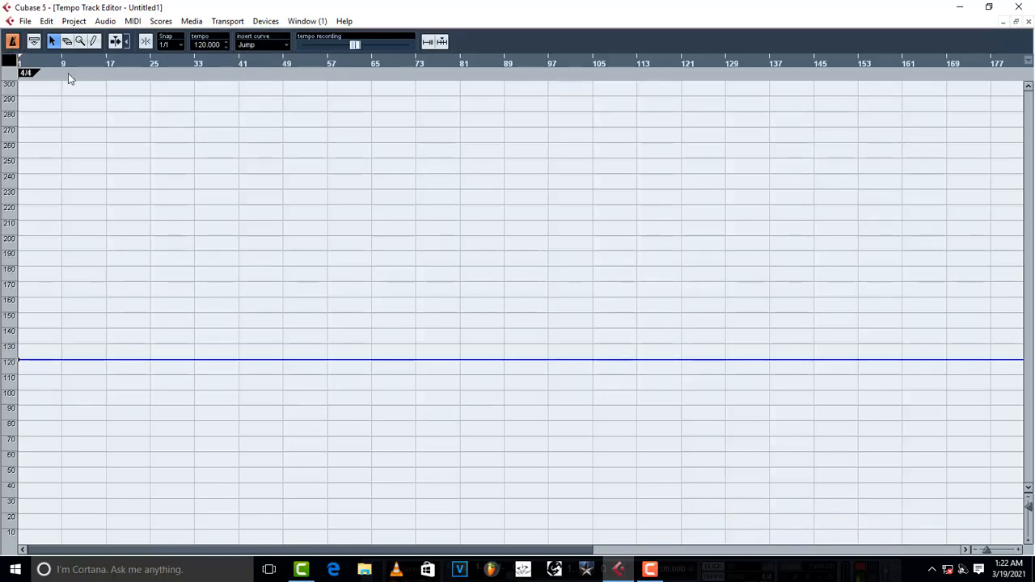
click(12, 42)
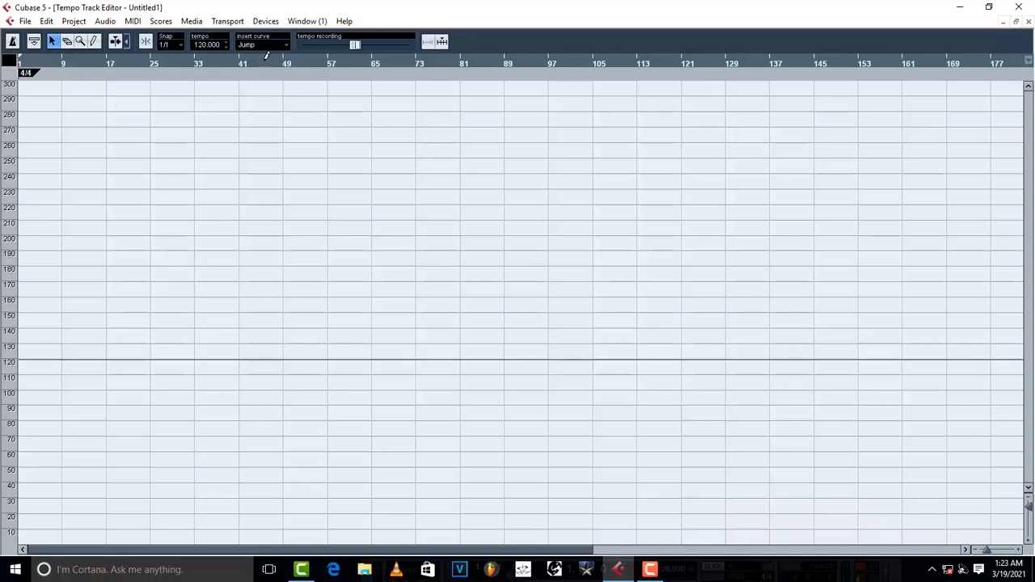
Raise the project's fixed tempo to 139 BPM and audition it with a short playback.
scroll(227, 42, up, 12)
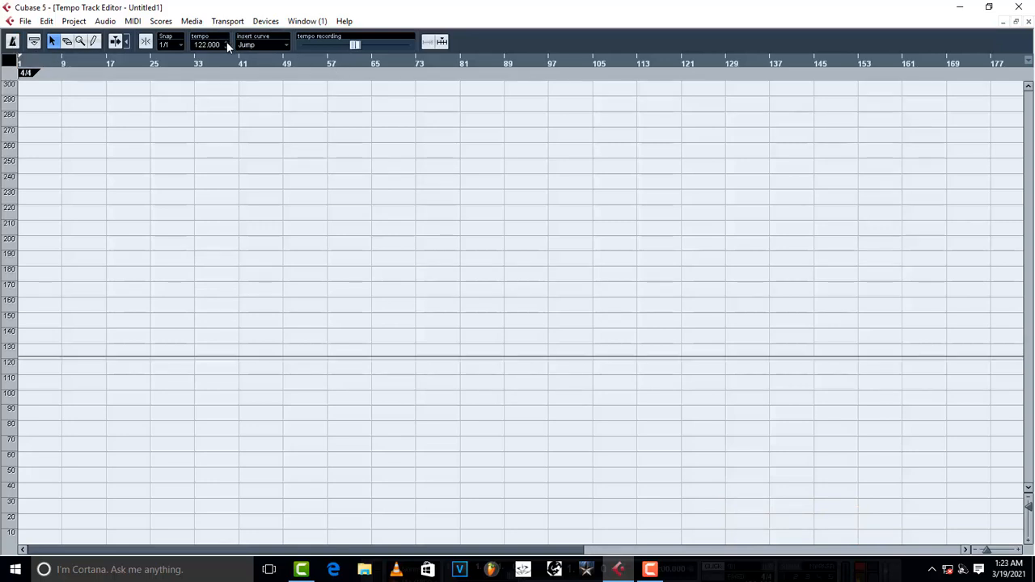
click(13, 43)
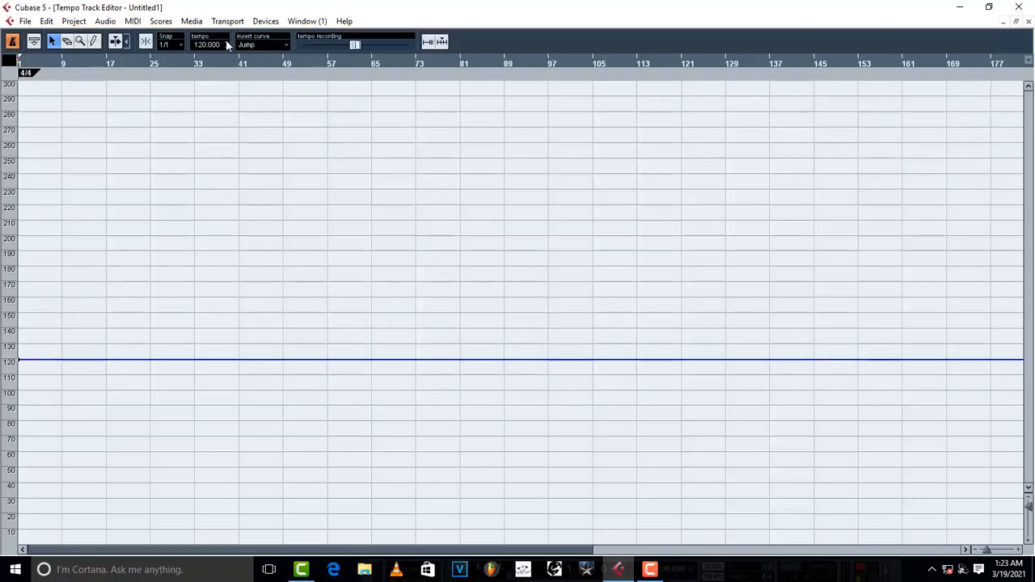
click(12, 42)
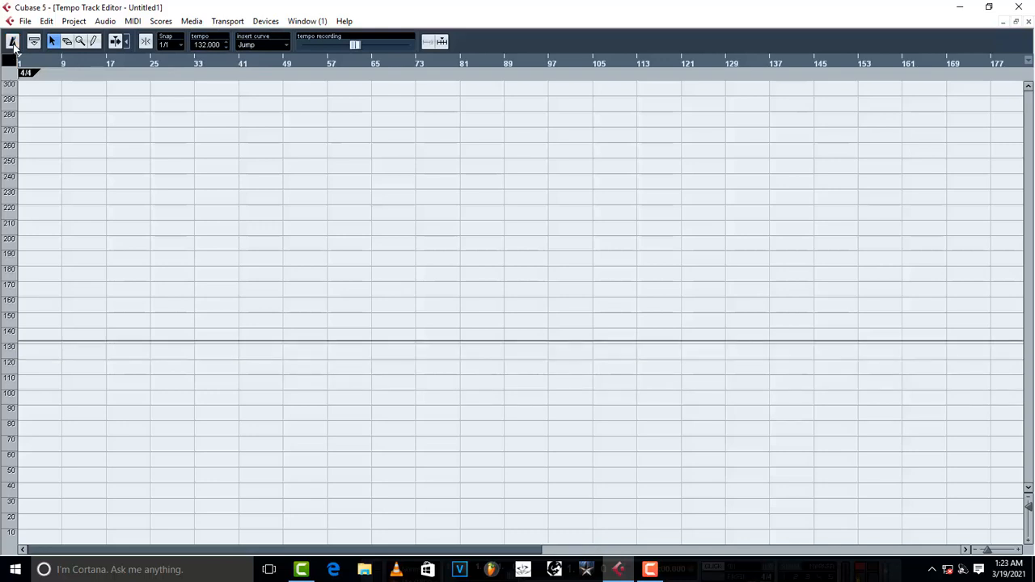
scroll(224, 41, up, 7)
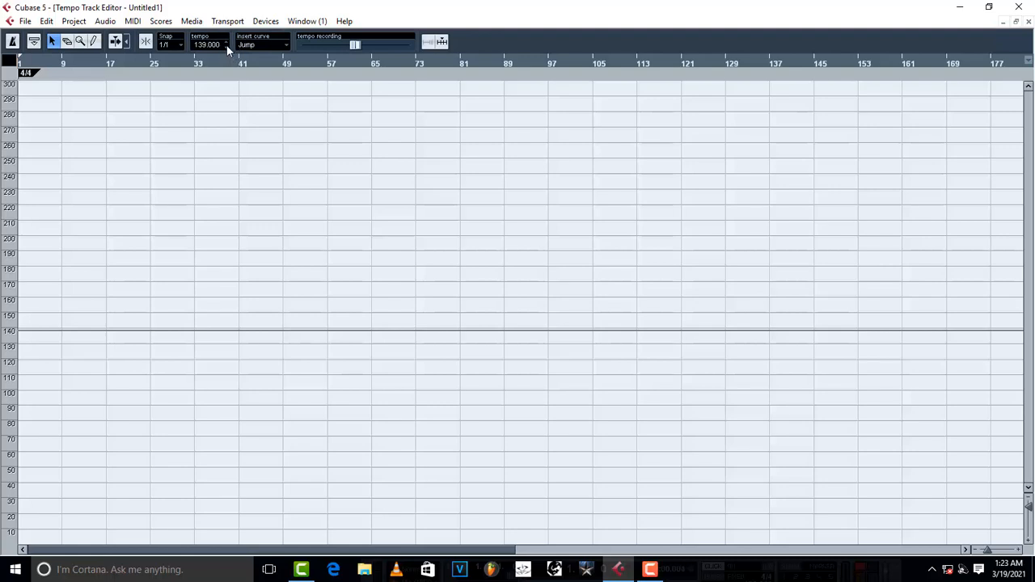
key(space)
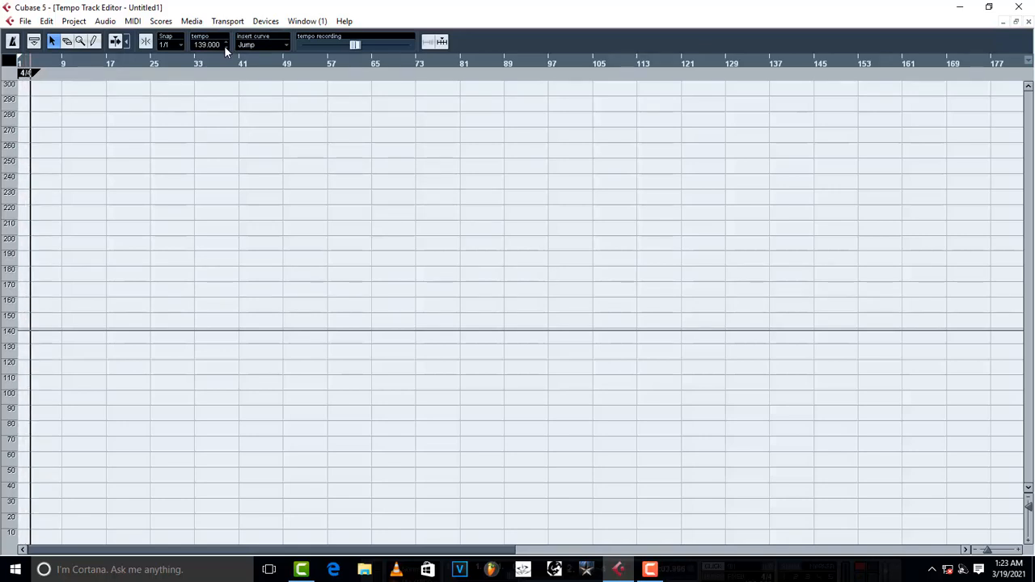
key(space)
Lower the project's fixed tempo gradually to 120 BPM, playing the project to hear the change.
scroll(224, 45, down, 8)
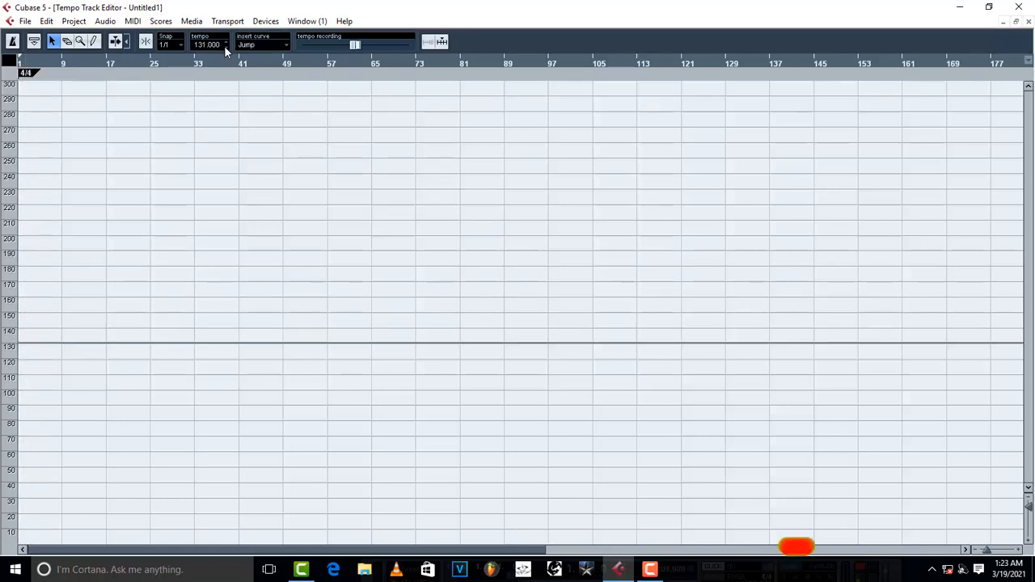
key(space)
scroll(224, 45, down, 8)
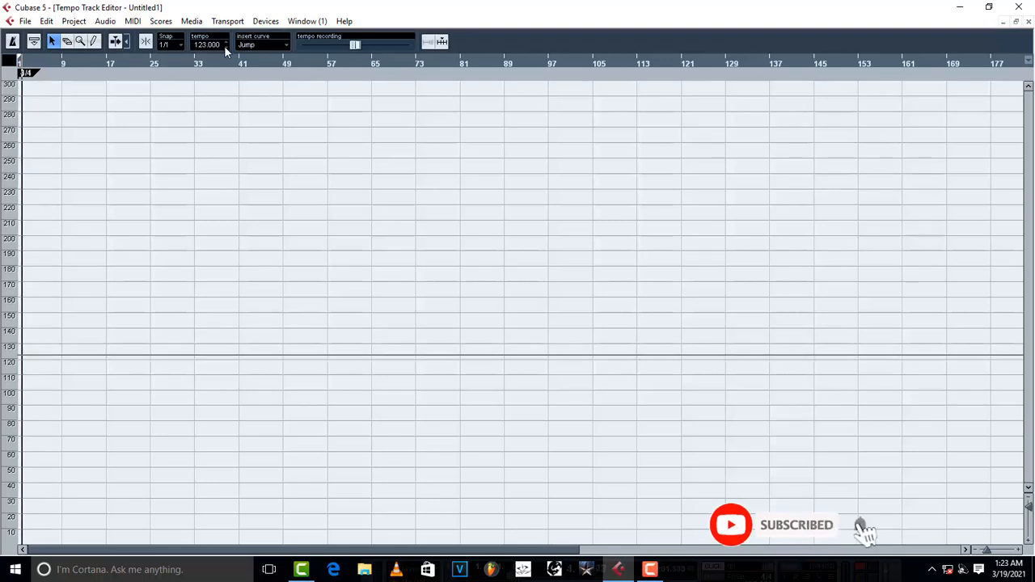
scroll(224, 45, down, 2)
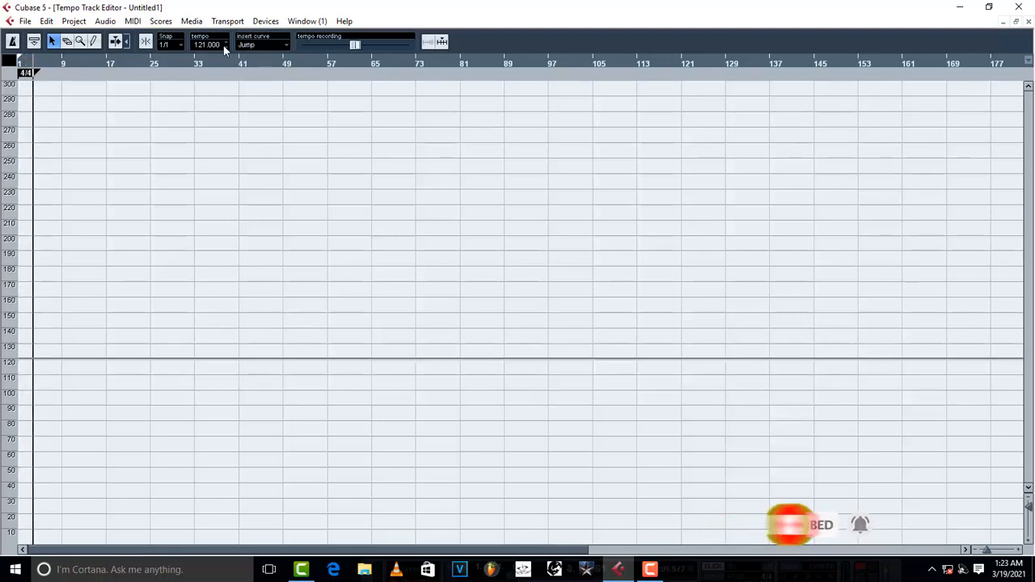
scroll(224, 44, down, 1)
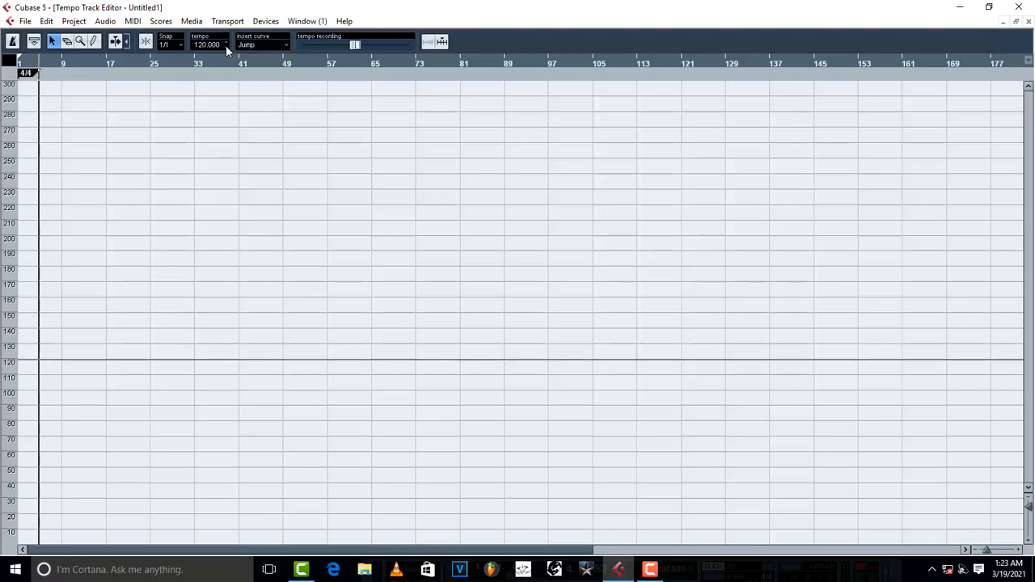
Stop playback and close the Tempo Track Editor and Key Editor to return to the project window.
key(space)
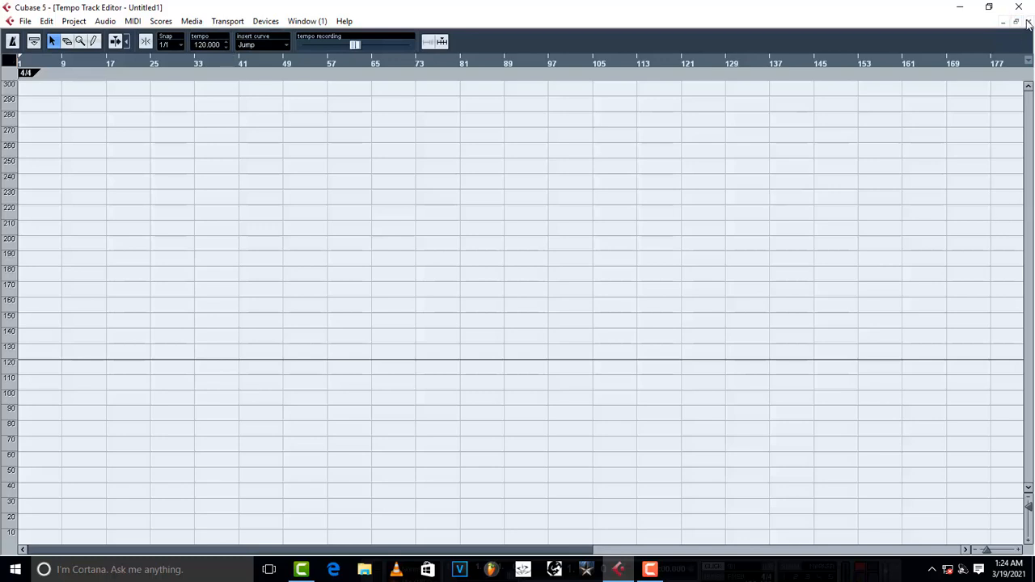
click(1027, 21)
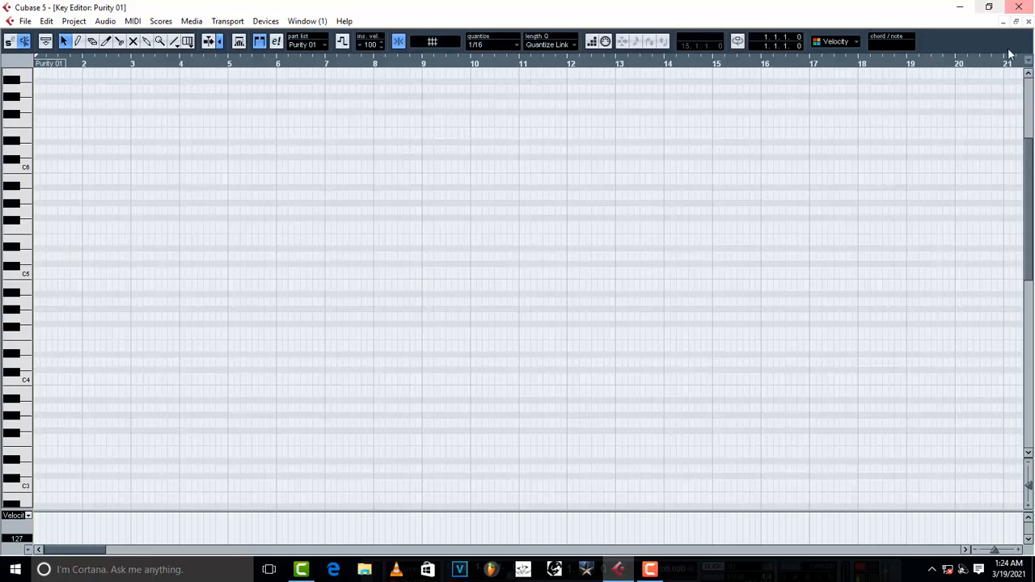
click(1029, 21)
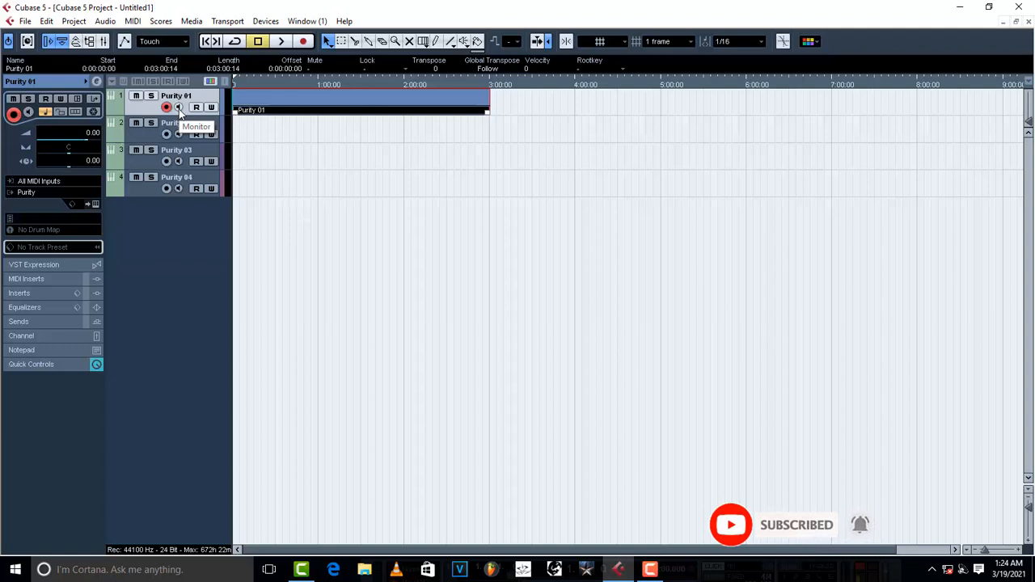
Load the drum preset 12.874 Km in the Purity instrument of track Purity 01, audition a key, and close the instrument window.
click(95, 204)
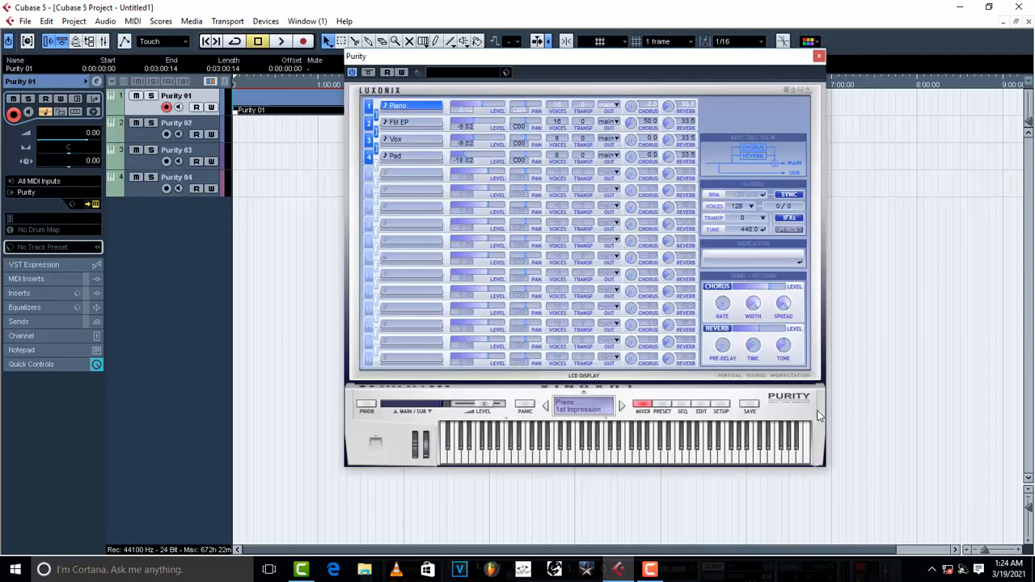
click(663, 406)
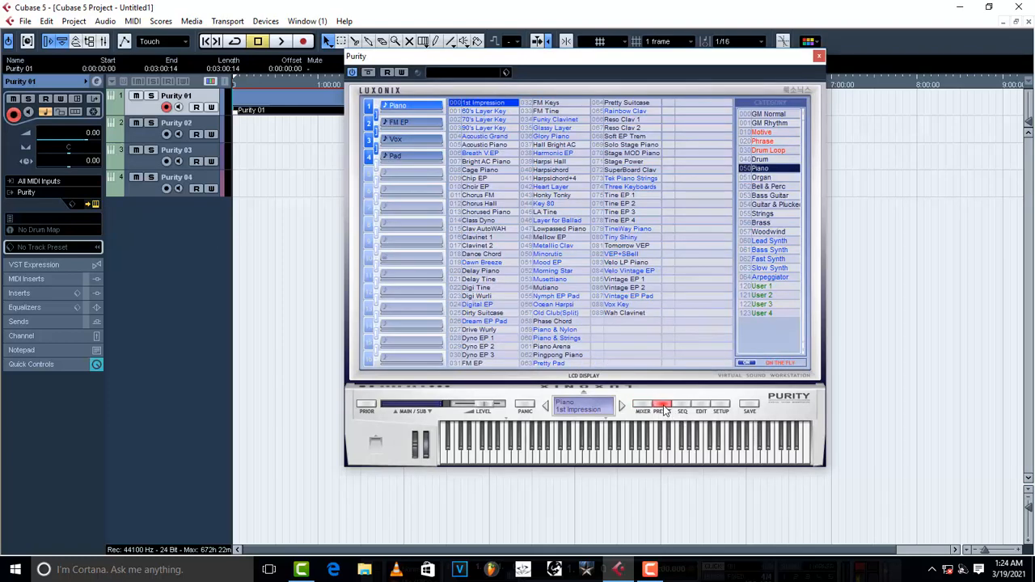
click(642, 405)
click(662, 406)
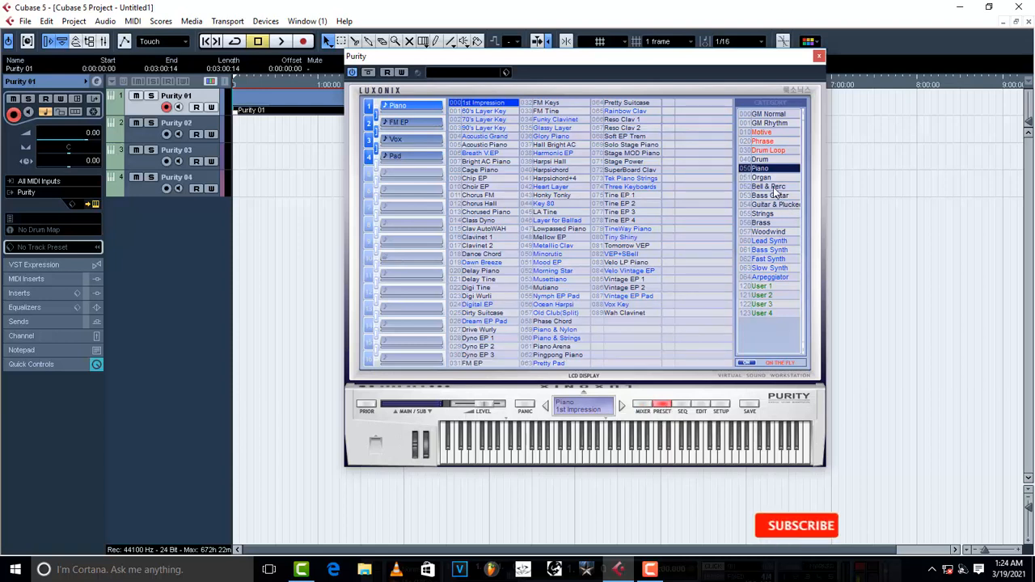
click(760, 160)
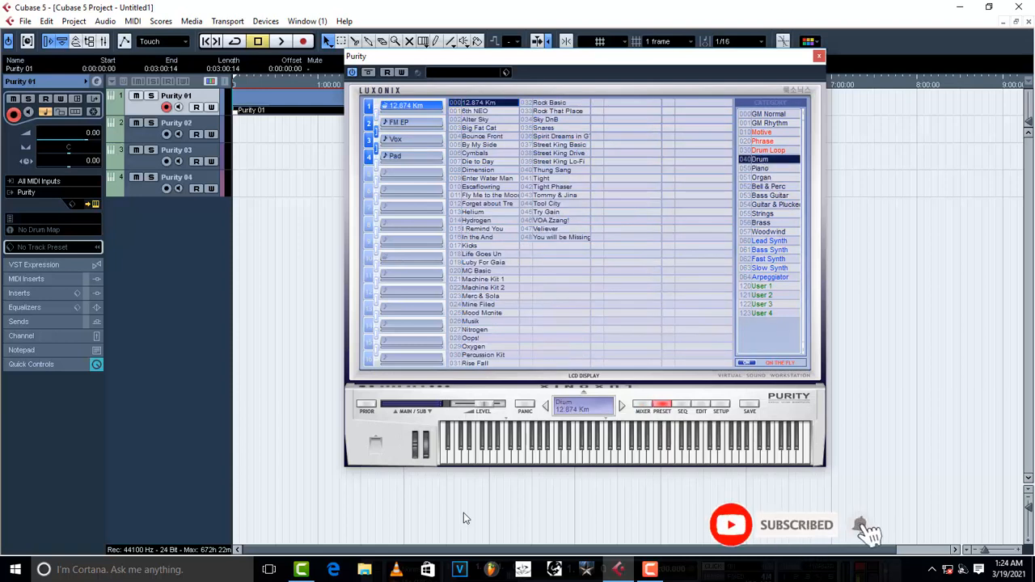
click(558, 460)
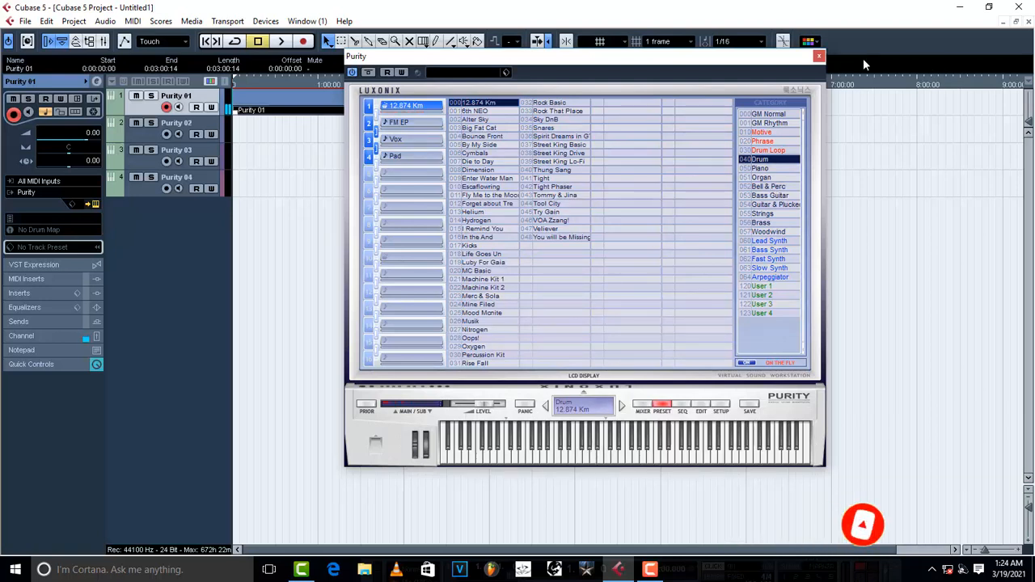
click(819, 56)
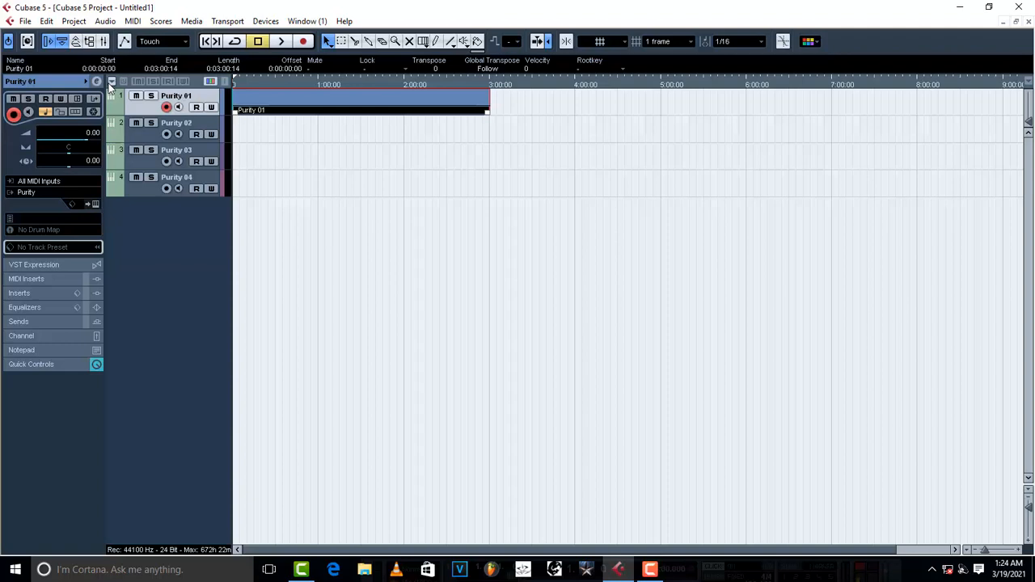
Open the Purity 01 part in the Key Editor and draw a G#5 note slightly longer than one bar from the start.
double_click(286, 103)
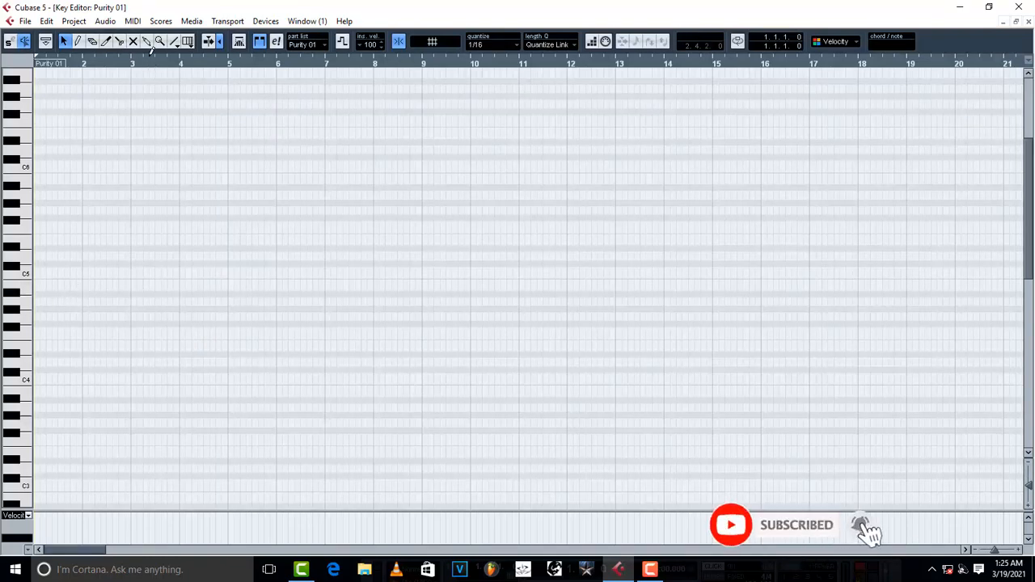
click(78, 42)
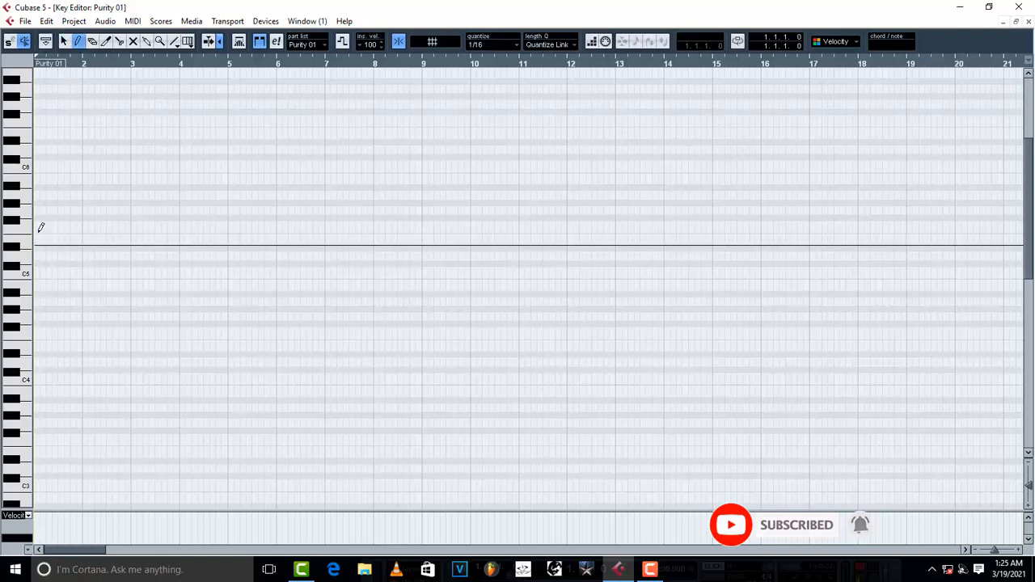
drag(36, 202, 89, 202)
click(66, 41)
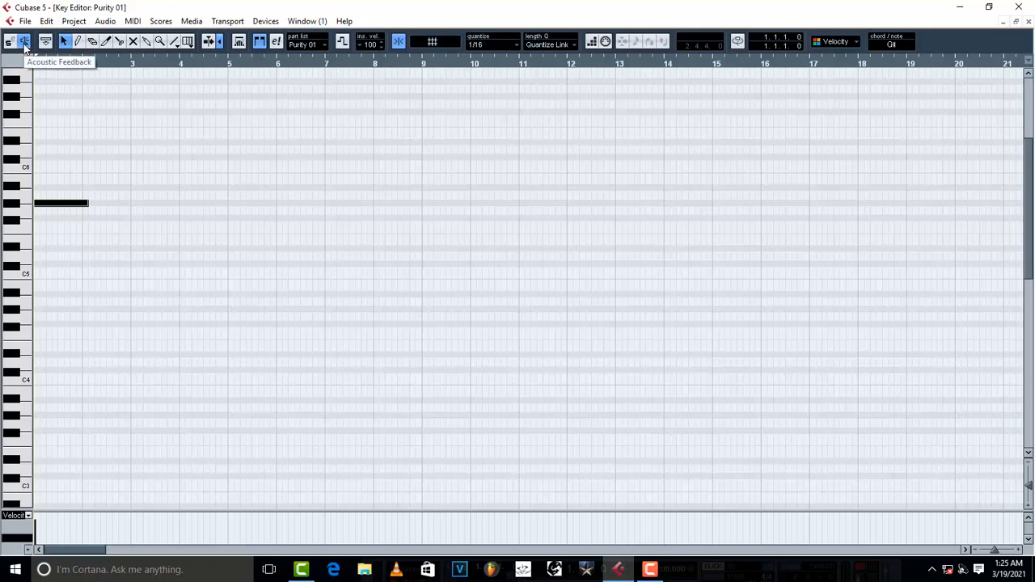
Turn off acoustic feedback, move the note down to D4, and turn acoustic feedback back on.
click(24, 45)
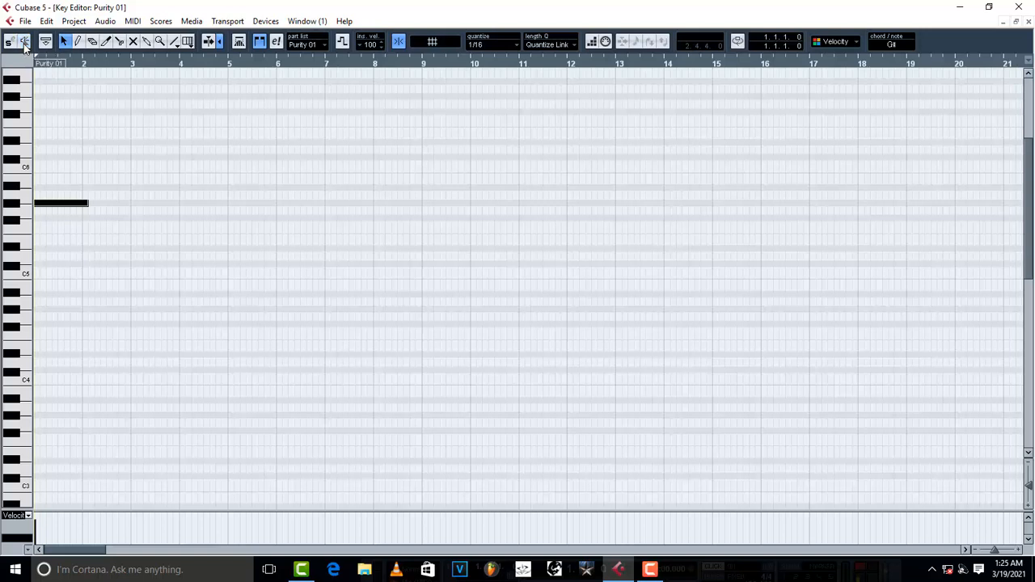
drag(72, 207, 47, 367)
click(24, 44)
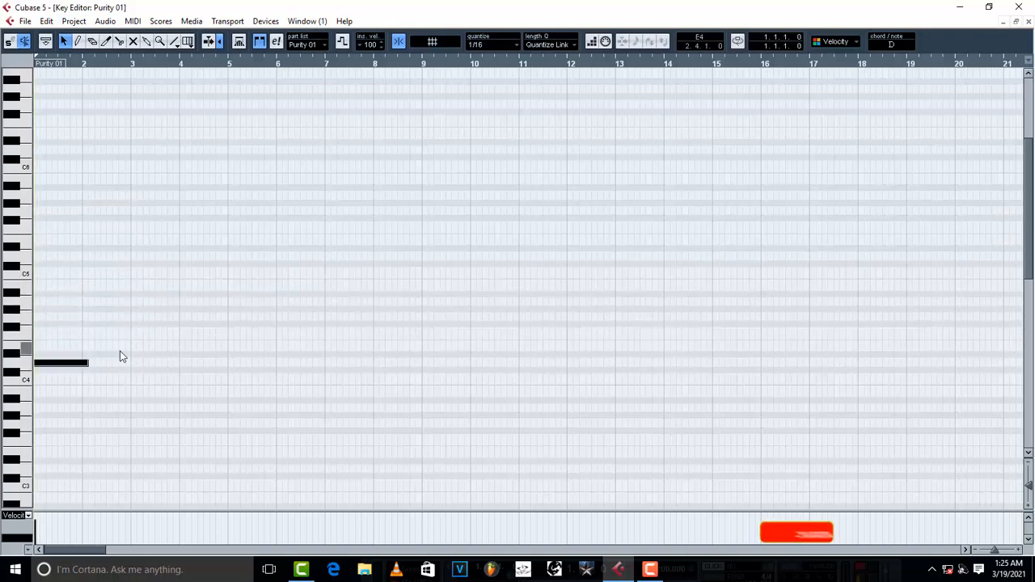
Transpose the note down in semitone steps to C1, listening to the drum sound on each pitch.
key(Down)
key(Down)
key(Down)
key(Down)
key(Down)
key(Down)
key(Down)
key(Down)
key(Down)
key(Down)
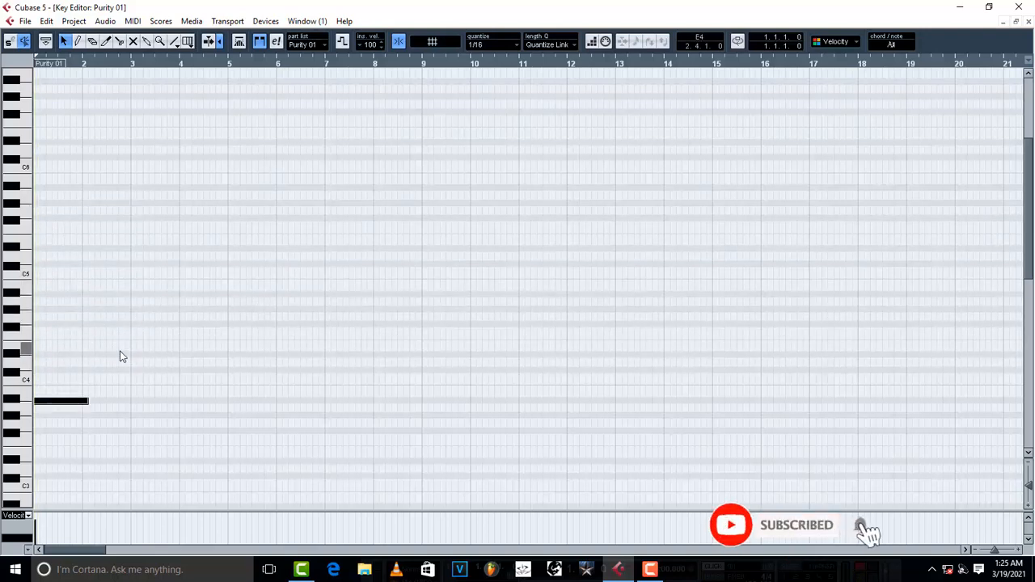
key(Down)
key(Down)
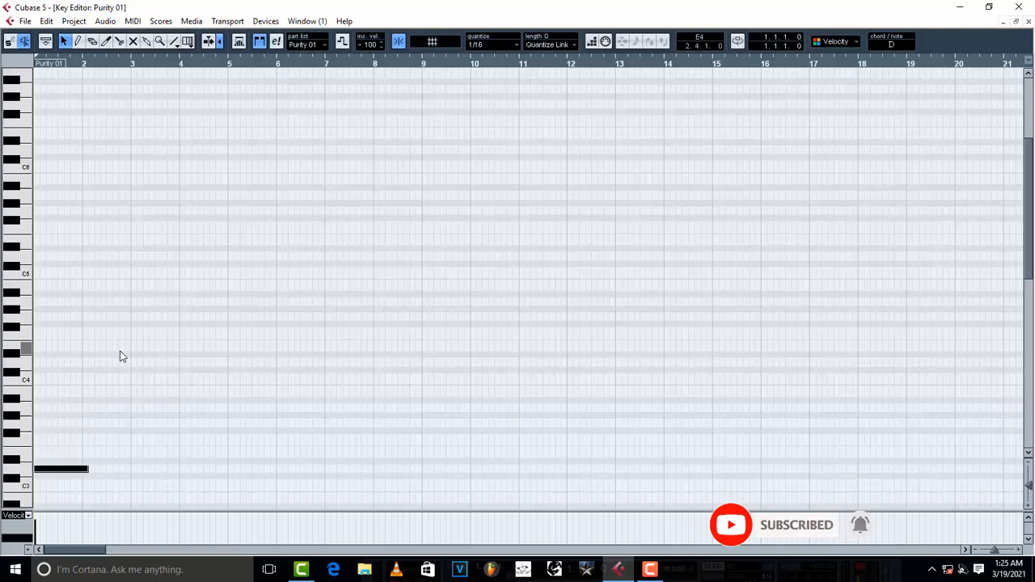
key(Down)
key(Down)
key(Down)
key(Down)
key(Down)
key(Down)
key(Down)
key(Down)
key(Down)
key(Down)
key(Down)
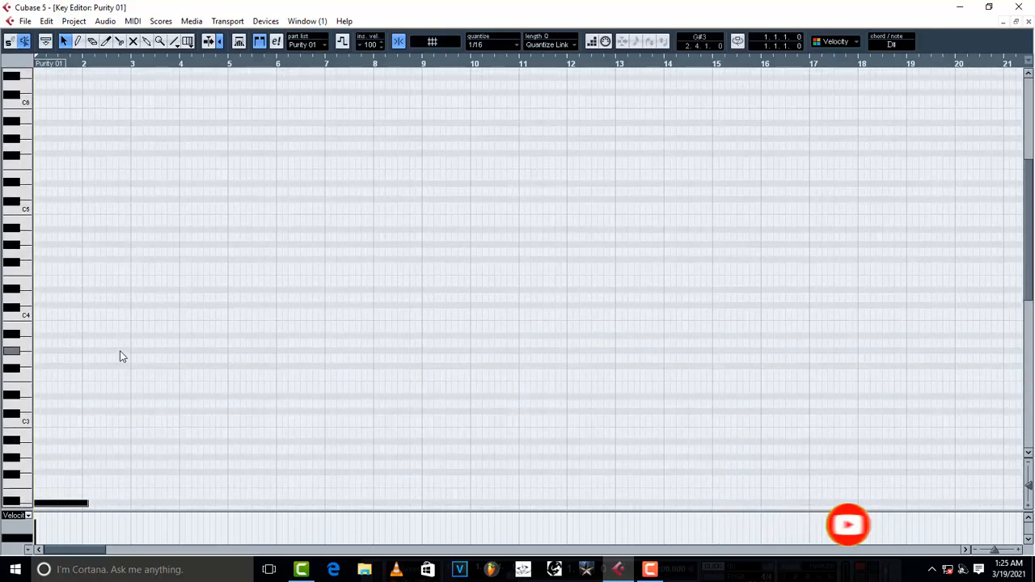
key(Down)
key(Down)
key(Down)
key(Down)
key(Down)
key(Down)
key(Down)
key(Down)
key(Down)
key(Down)
key(Down)
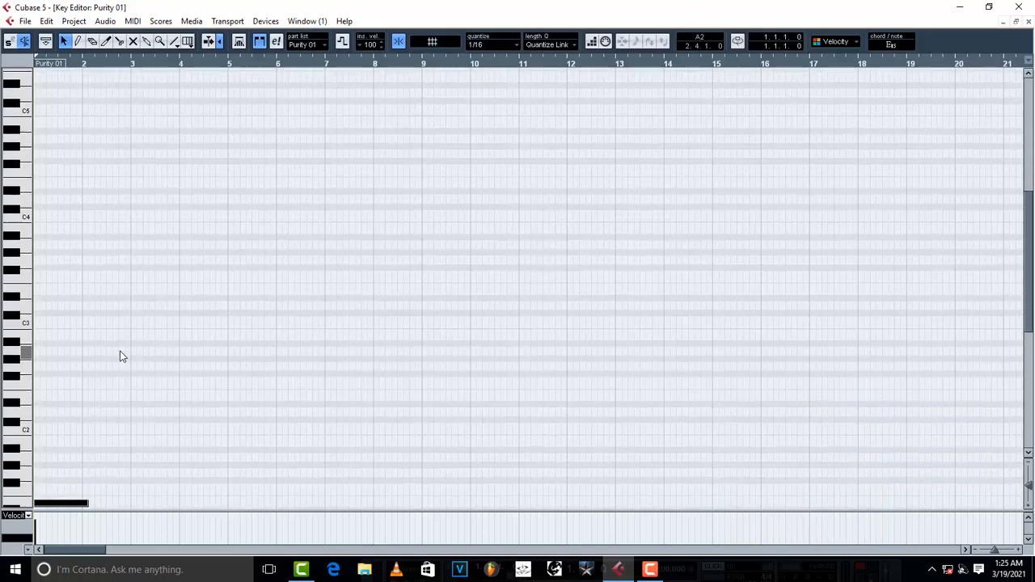
key(Down)
key(Down)
key(Down)
key(Down)
key(Down)
key(Down)
key(Down)
key(Down)
key(Down)
key(Down)
key(Down)
key(Down)
key(Down)
key(Down)
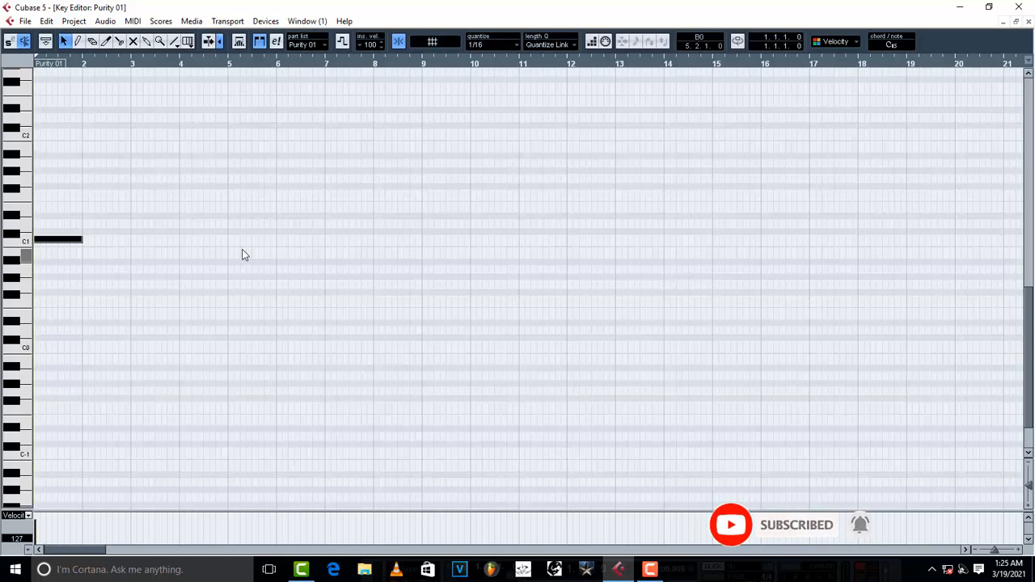
Shorten the C1 note from one bar to a single beat.
key(h)
key(h)
key(h)
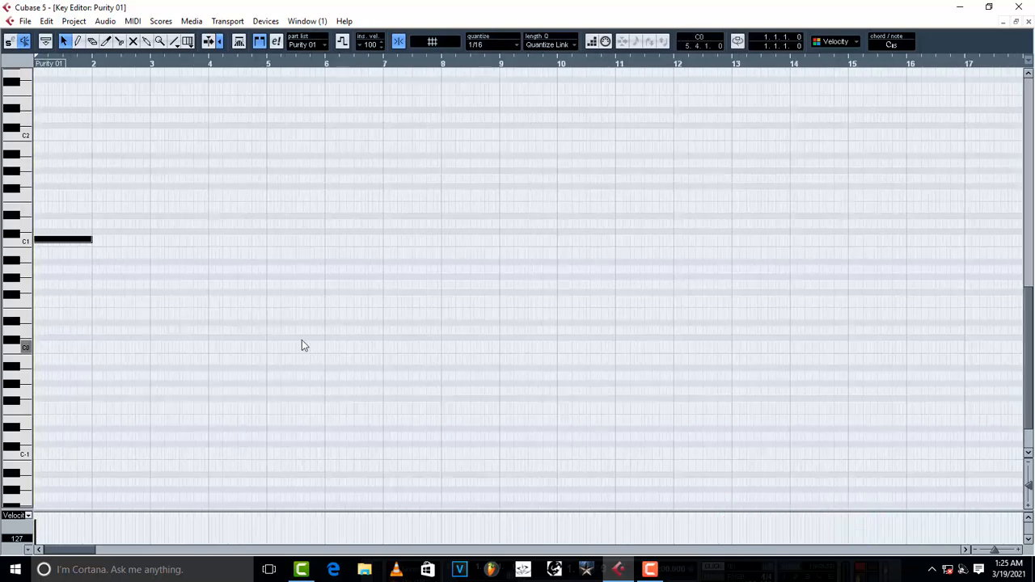
drag(284, 240, 97, 239)
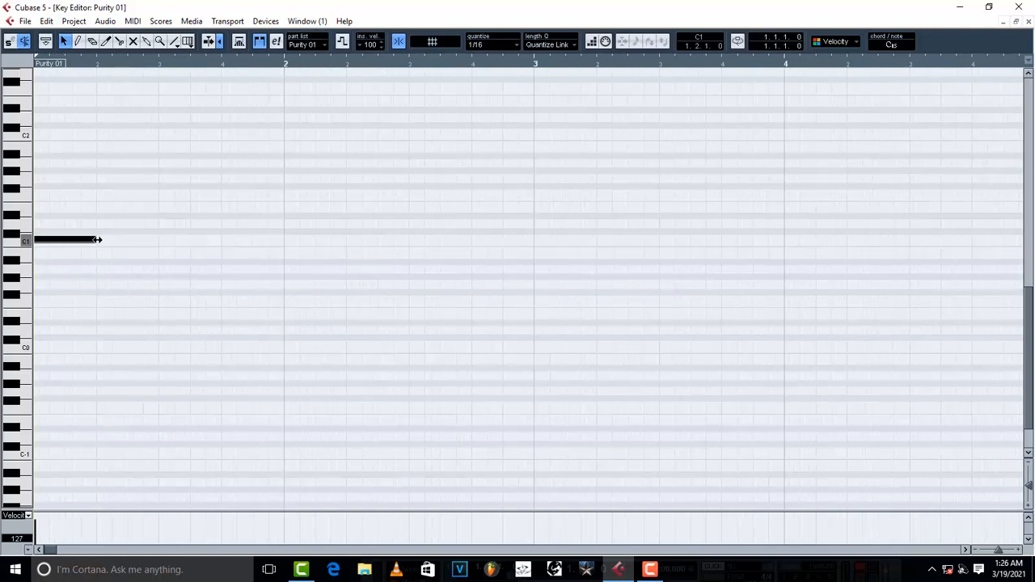
key(h)
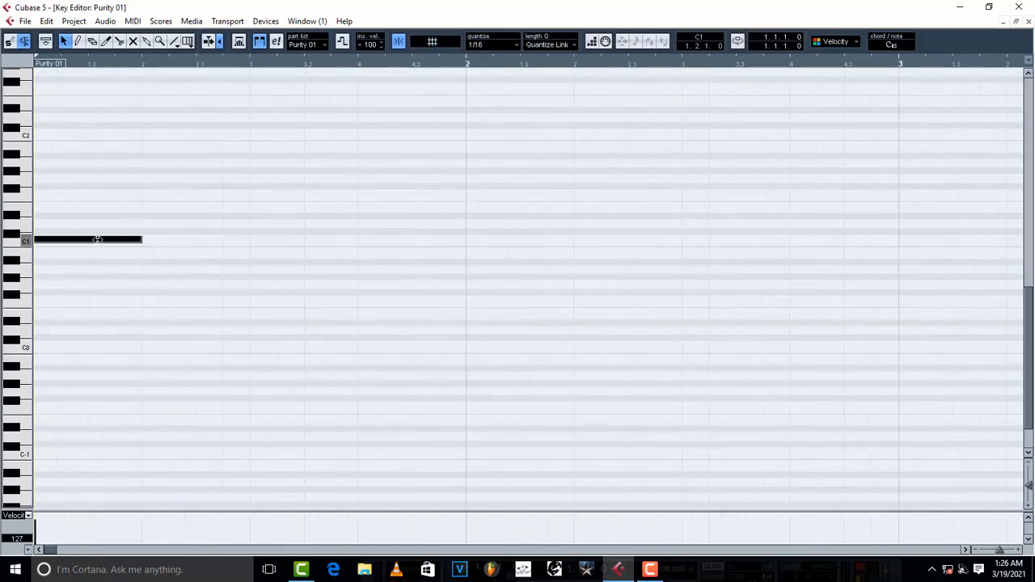
key(g)
key(g)
key(g)
key(g)
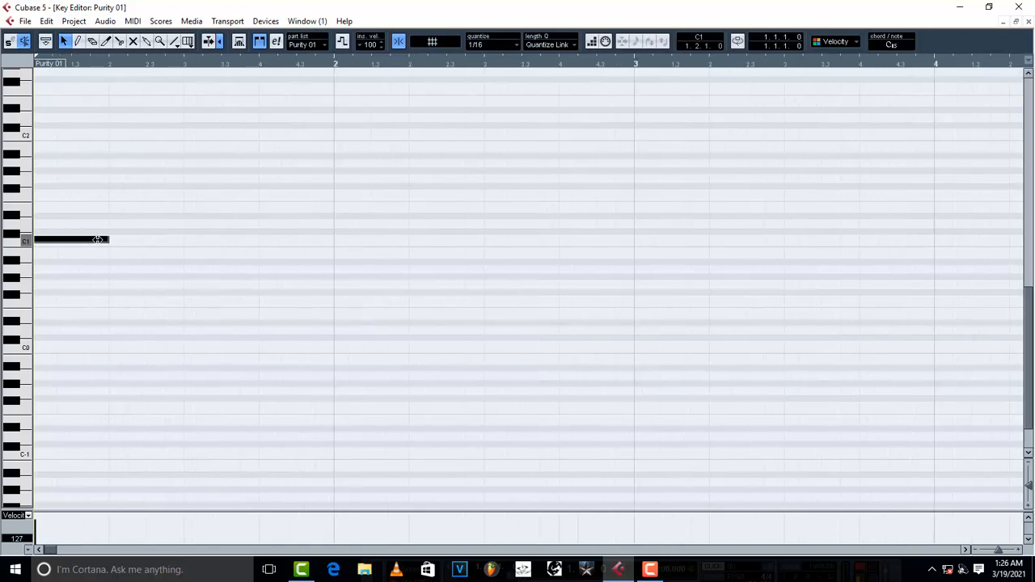
key(h)
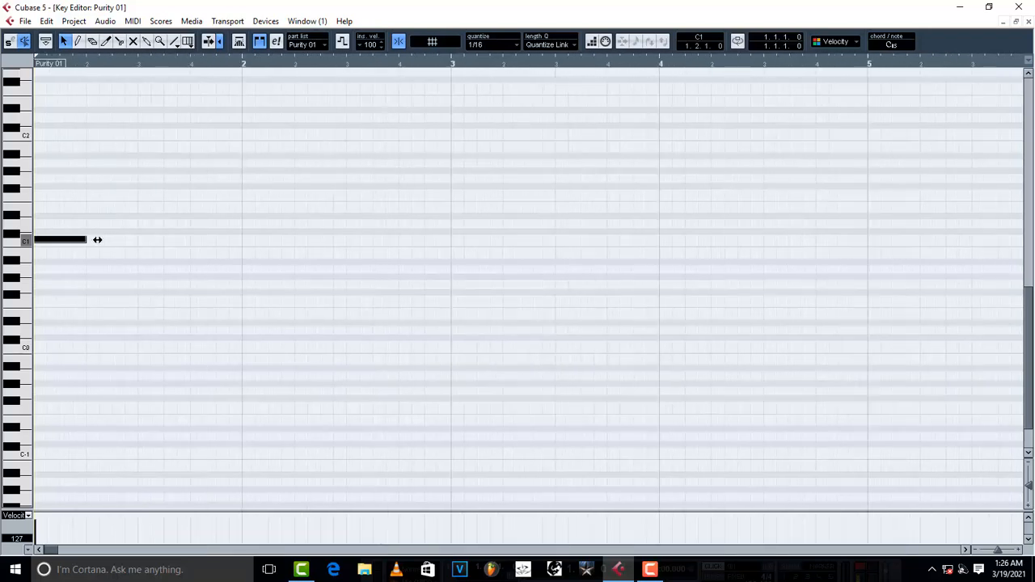
key(g)
key(h)
key(h)
key(h)
key(h)
key(h)
key(h)
key(h)
key(h)
key(h)
key(h)
key(h)
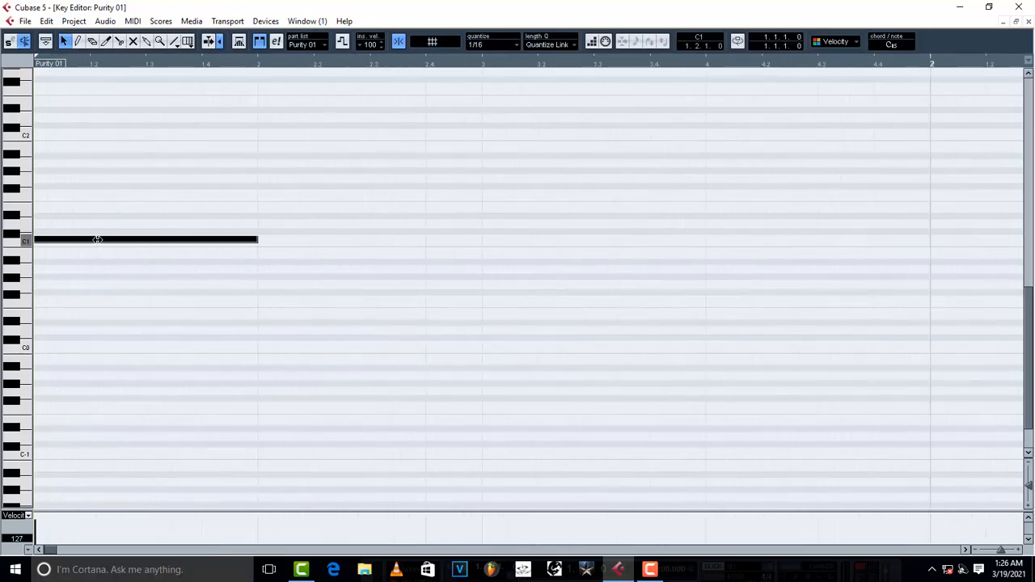
key(g)
key(g)
key(g)
key(g)
key(g)
key(g)
key(g)
key(g)
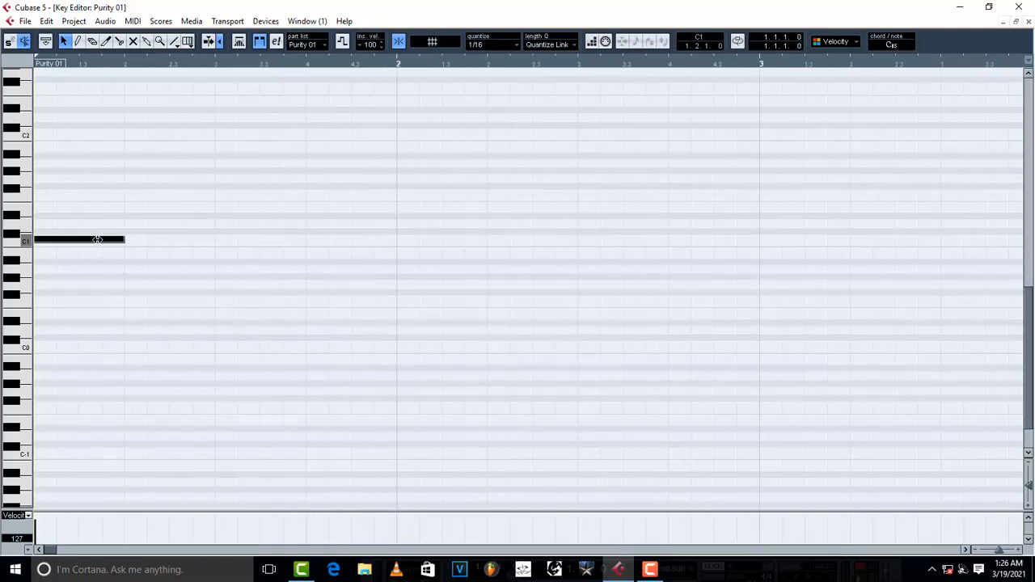
key(h)
key(h)
key(h)
key(h)
key(h)
key(h)
key(h)
key(h)
key(h)
key(g)
key(g)
key(g)
key(g)
key(g)
key(g)
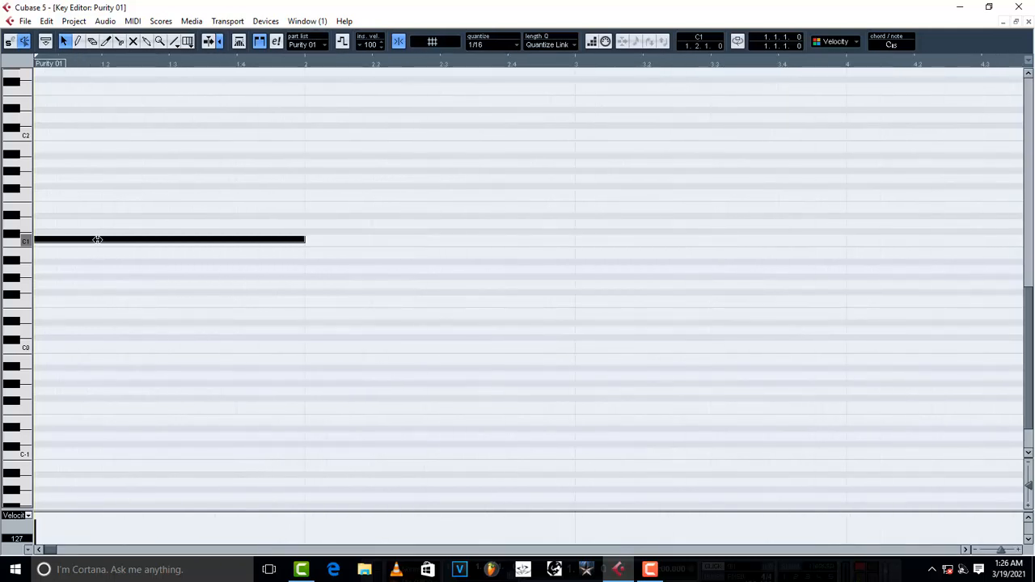
key(h)
key(h)
key(h)
key(h)
key(h)
key(h)
key(g)
key(g)
key(g)
key(g)
key(g)
key(g)
key(g)
key(g)
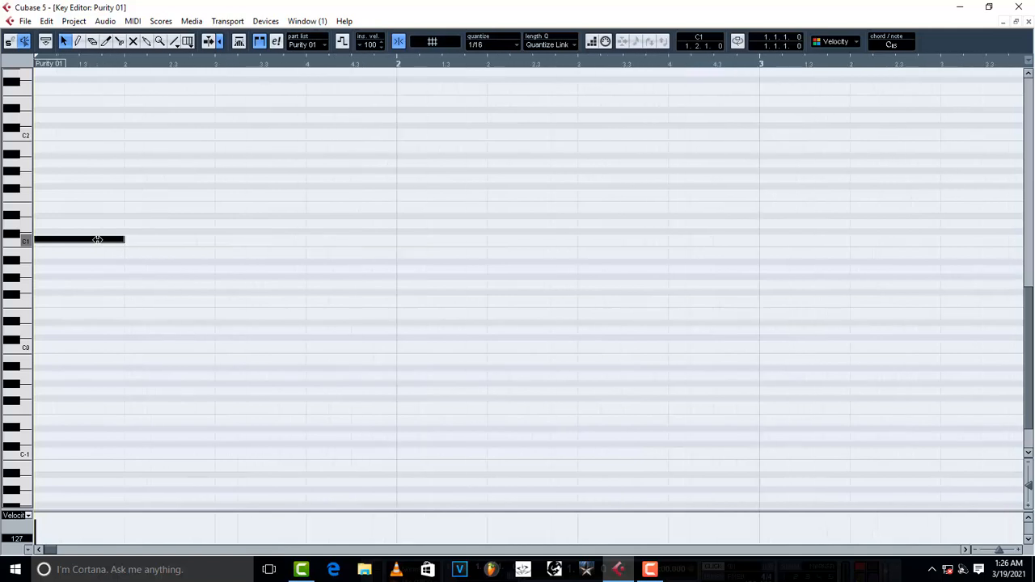
Play the part from the start twice to audition the single C1 drum hit.
key(space)
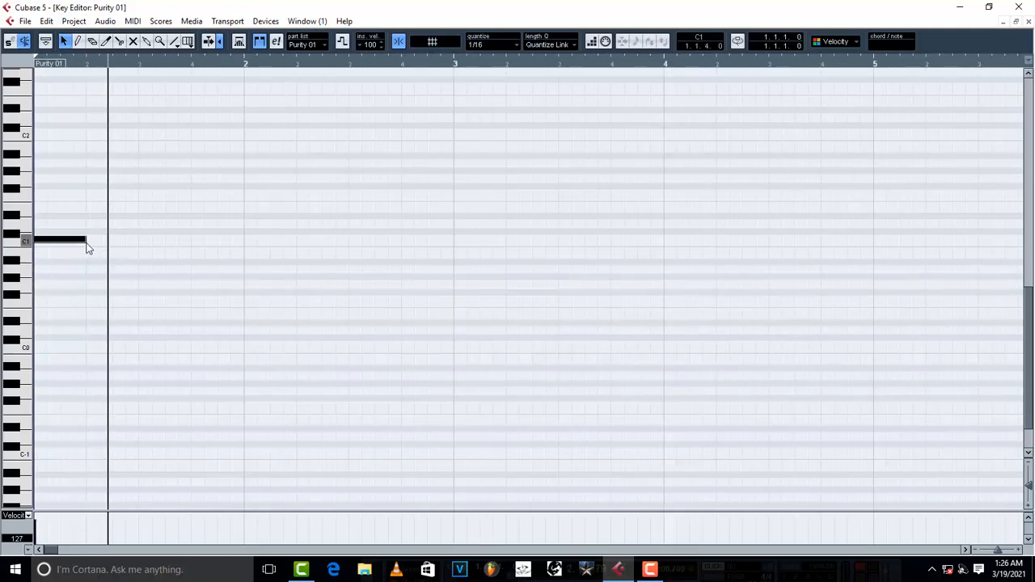
key(space)
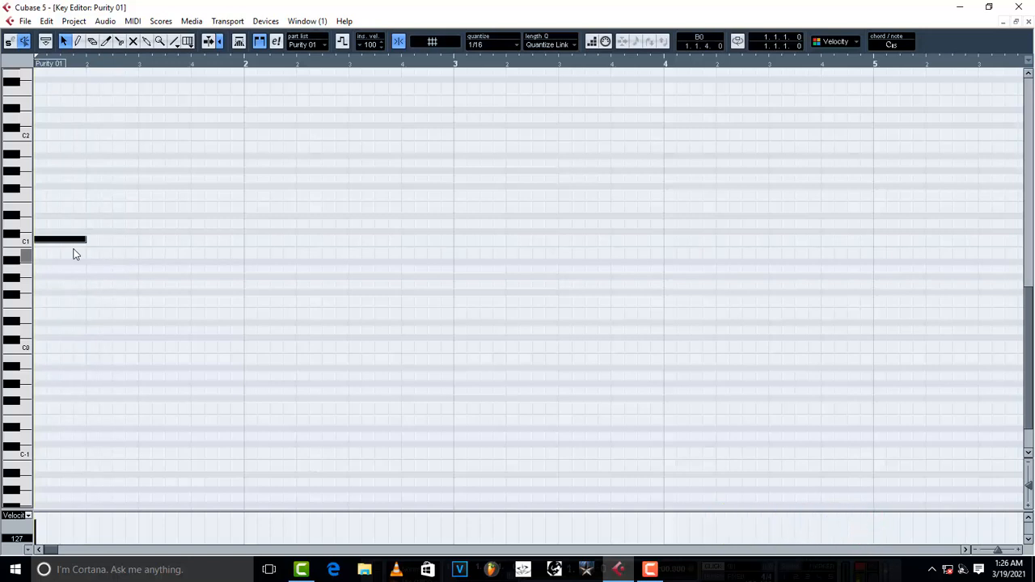
key(space)
key(space)
Draw four more one-beat C1 notes end to end, continuing through the first beat of bar 2.
click(78, 41)
drag(88, 240, 137, 239)
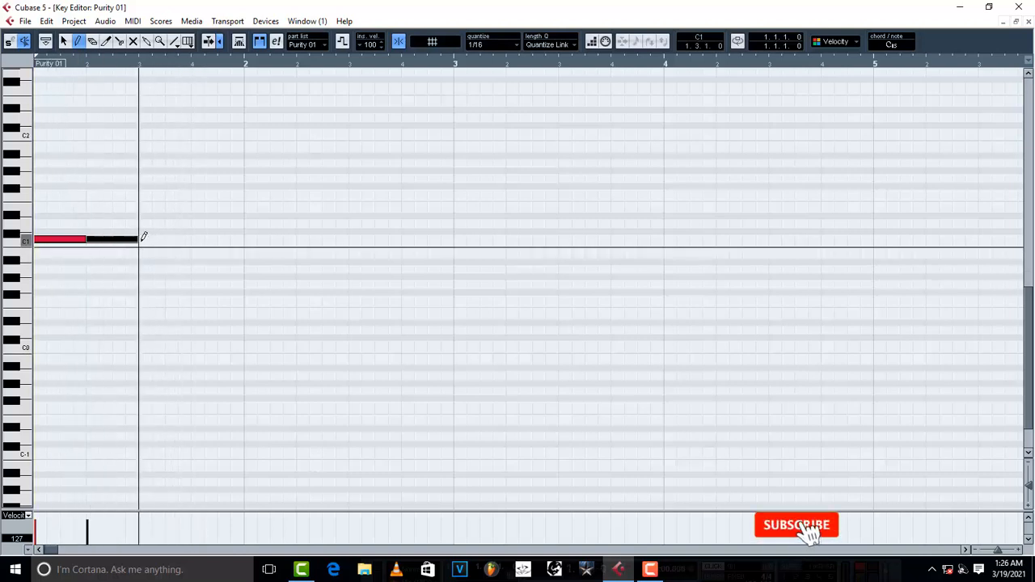
drag(141, 239, 296, 239)
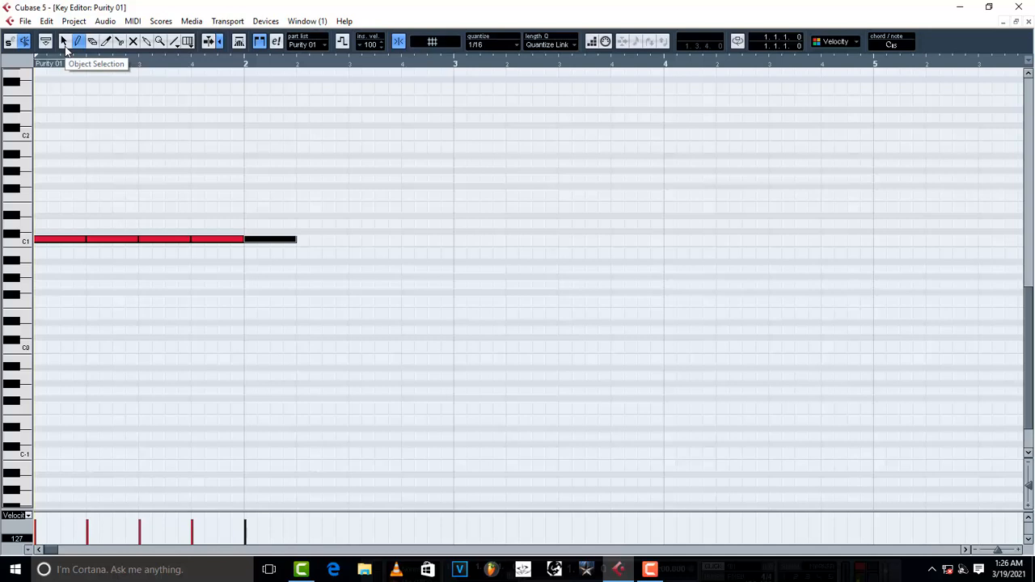
Duplicate the last C1 note three times to fill bar 2, and play the pattern.
key(alt+d)
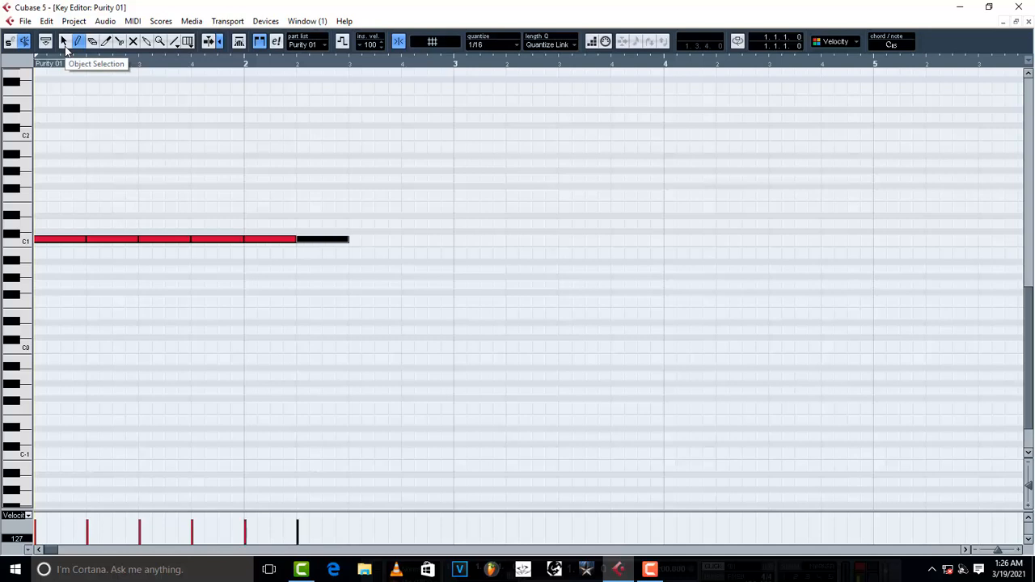
key(alt+d)
key(alt+d)
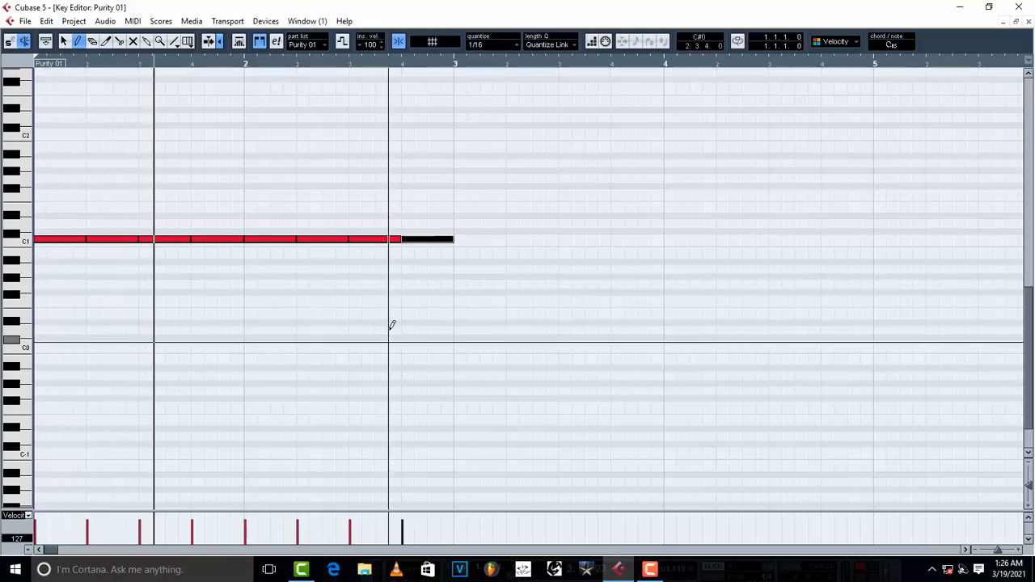
key(space)
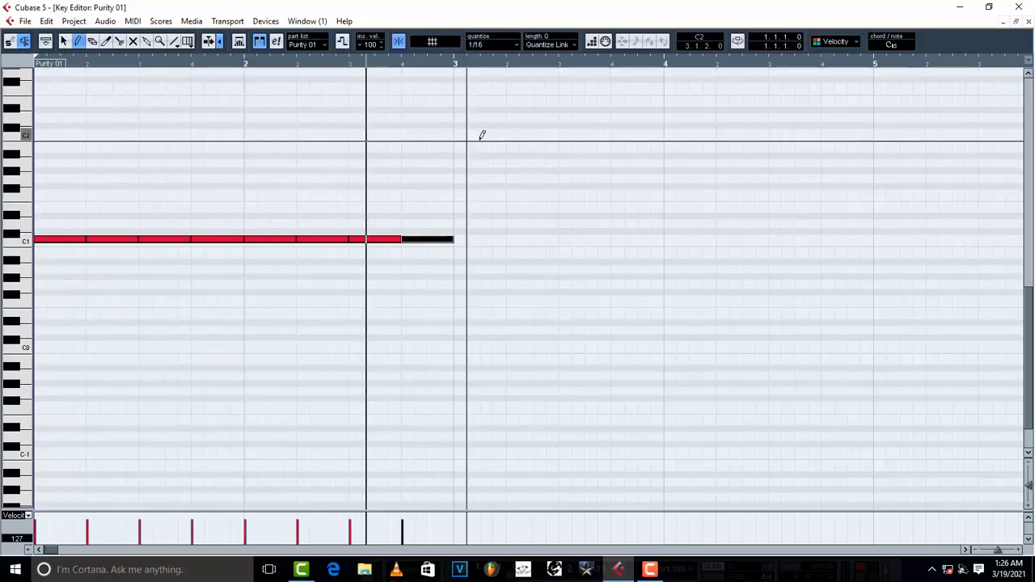
Erase every second C1 note so hits remain only on beats 1 and 3 of both bars, and play the pattern.
key(space)
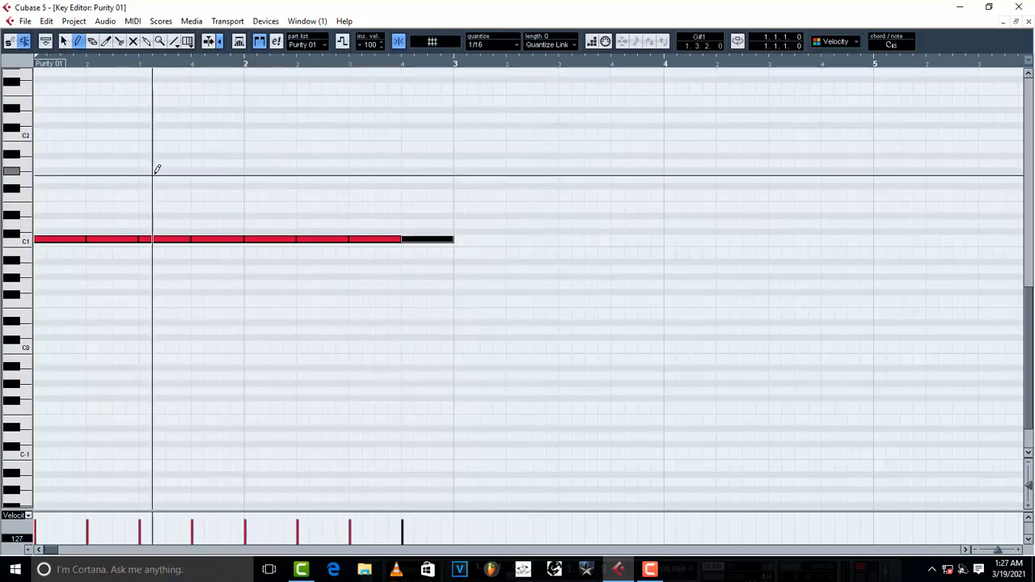
click(93, 42)
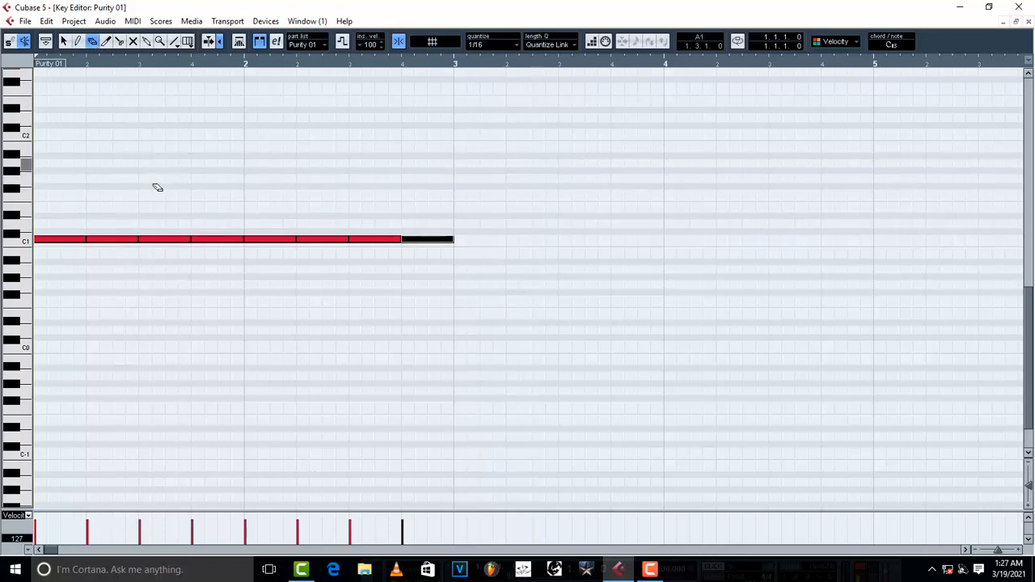
click(112, 239)
key(space)
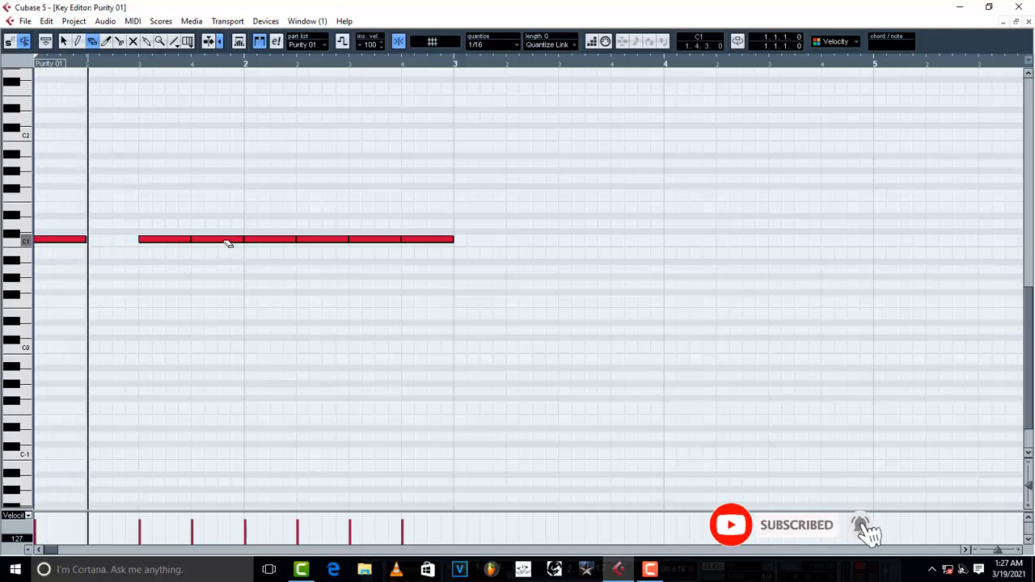
click(234, 241)
click(332, 240)
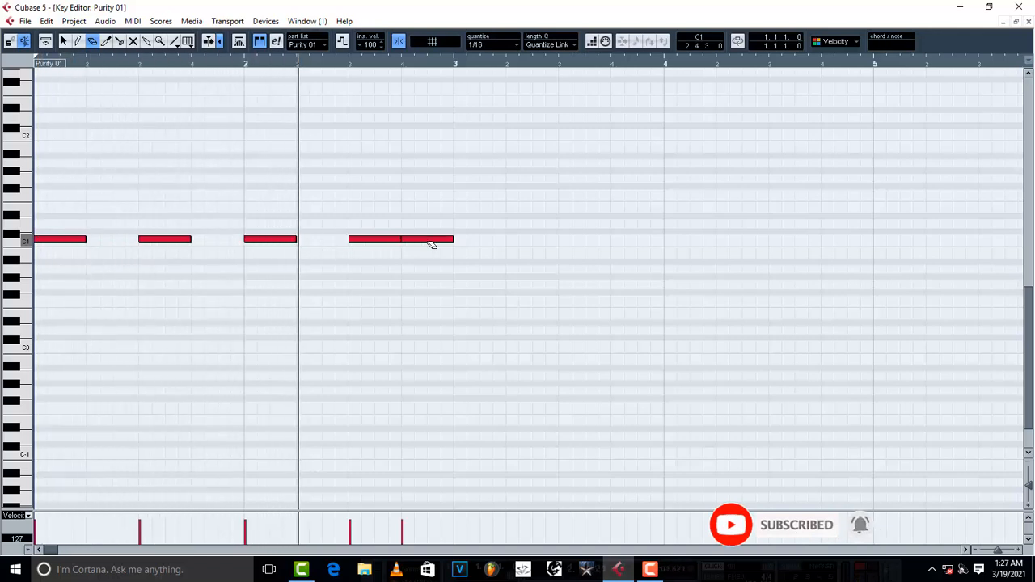
click(429, 241)
key(space)
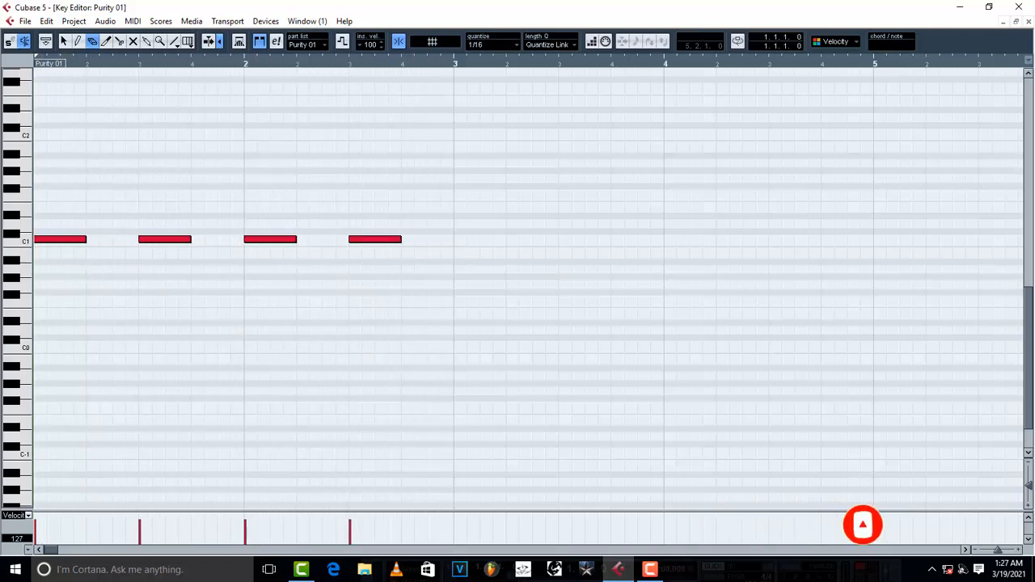
Return to the project arrangement and trim the Purity 01 part to about 3:19, just after its fourth note.
click(1028, 23)
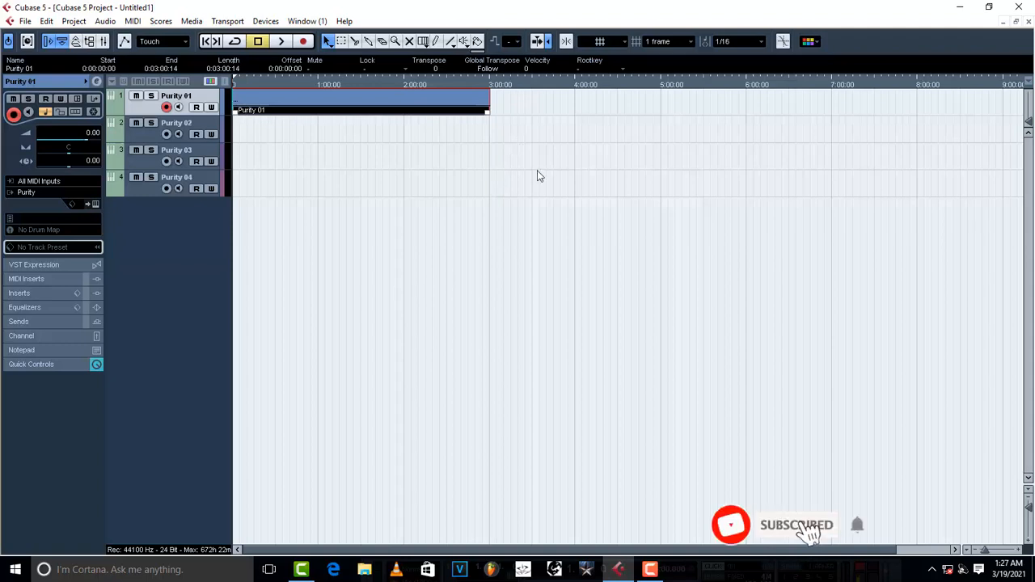
key(h)
drag(601, 112, 262, 132)
key(h)
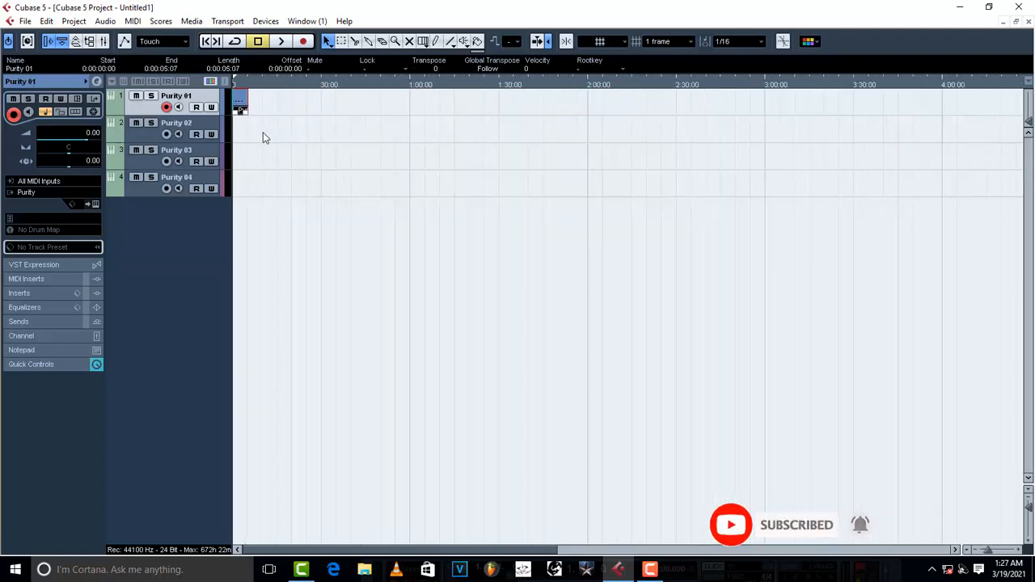
key(h)
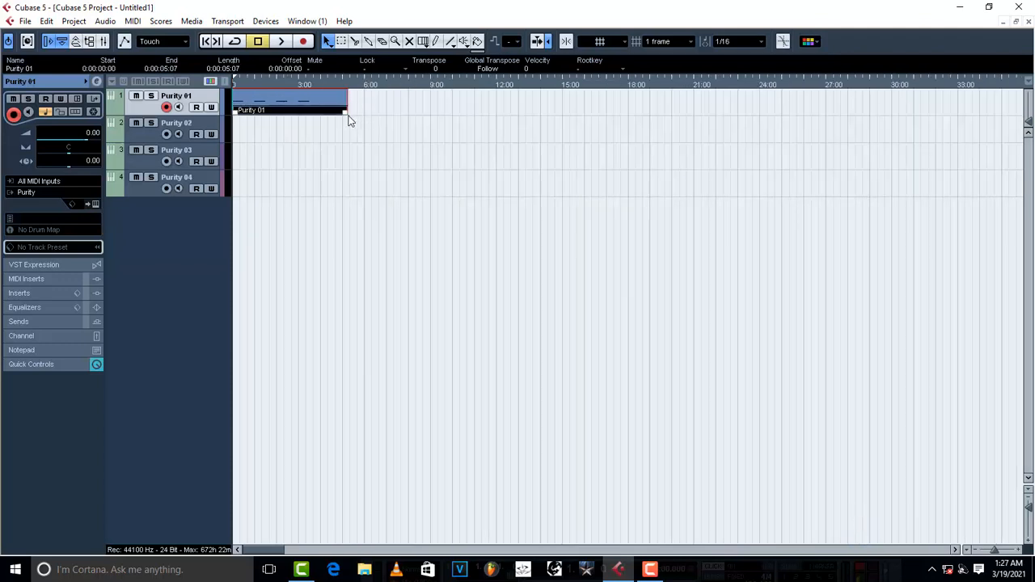
drag(343, 111, 320, 113)
key(h)
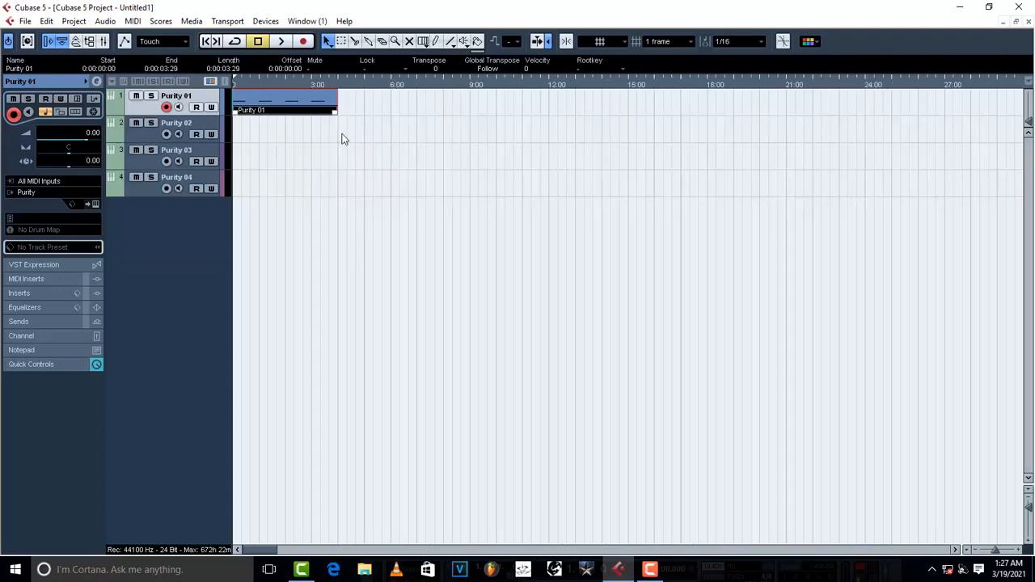
key(h)
drag(606, 114, 574, 114)
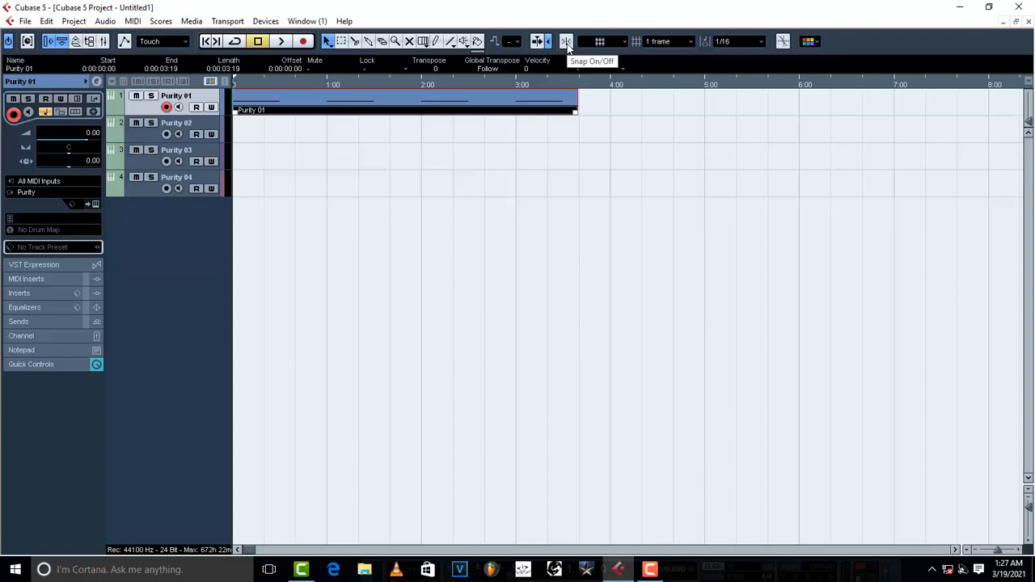
Turn on snapping and extend the end of the Purity 01 part to 3:20.
click(566, 41)
mouse_move(576, 113)
mouse_down()
mouse_move(477, 115)
mouse_move(578, 114)
mouse_up()
click(566, 41)
click(566, 41)
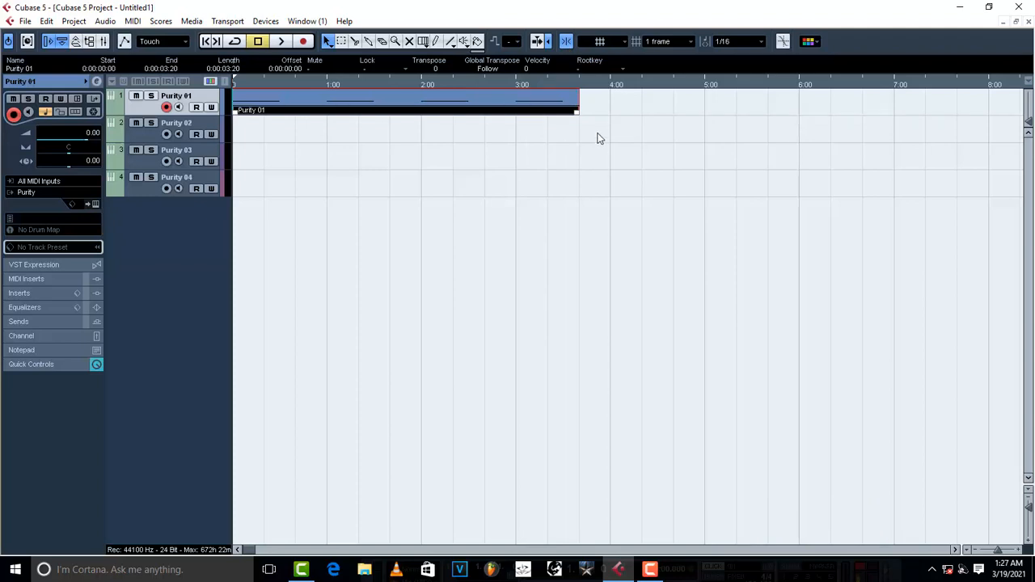
Turn on loop playback over the Purity 01 part, and extend the part and loop range to 4:00.
key(p)
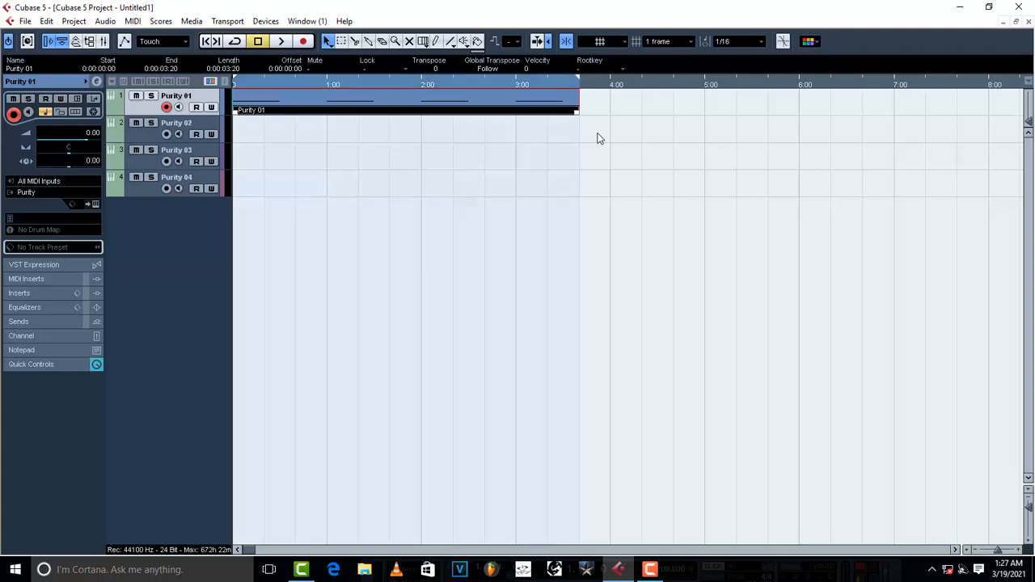
click(235, 43)
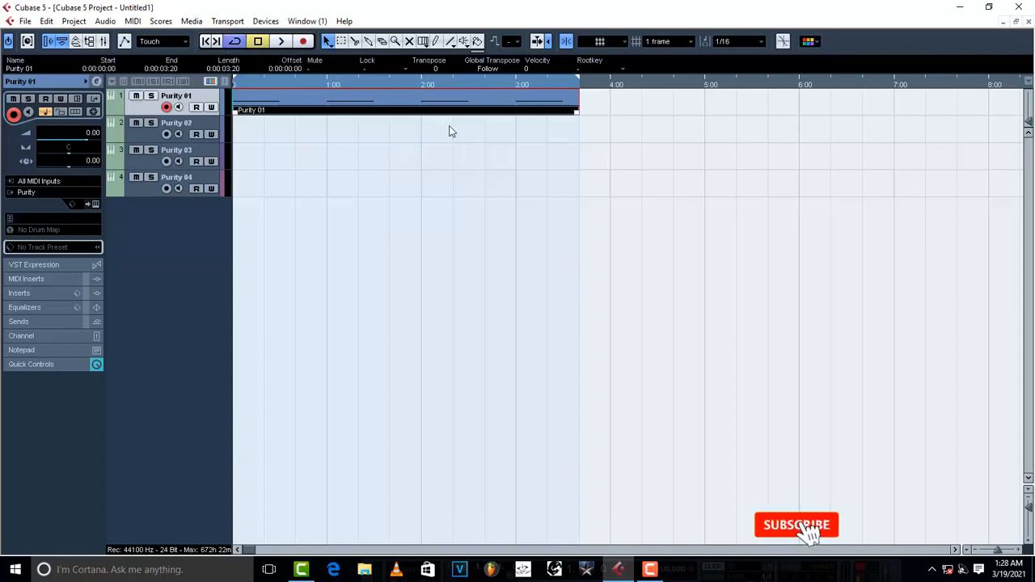
key(space)
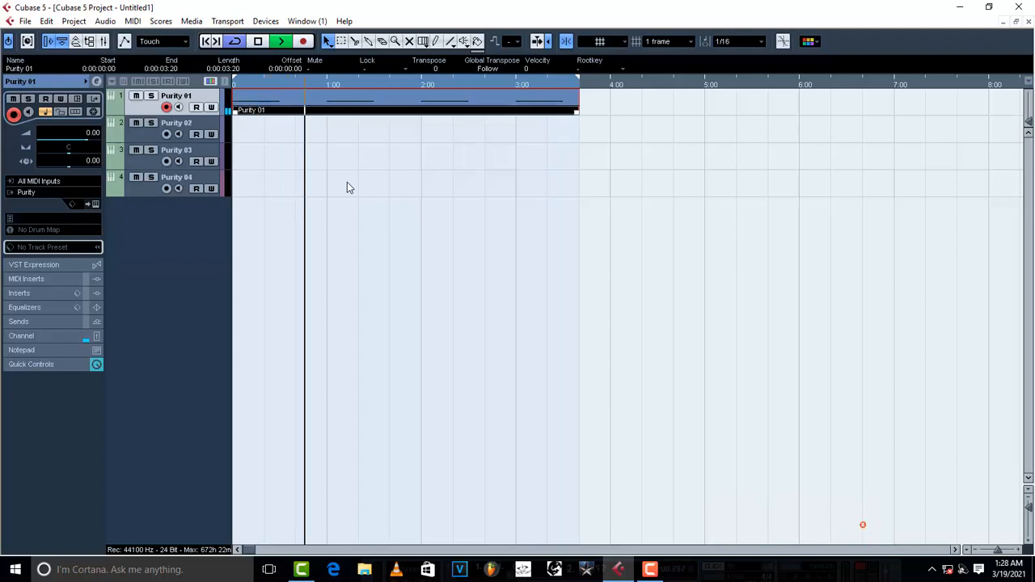
key(space)
drag(576, 112, 605, 110)
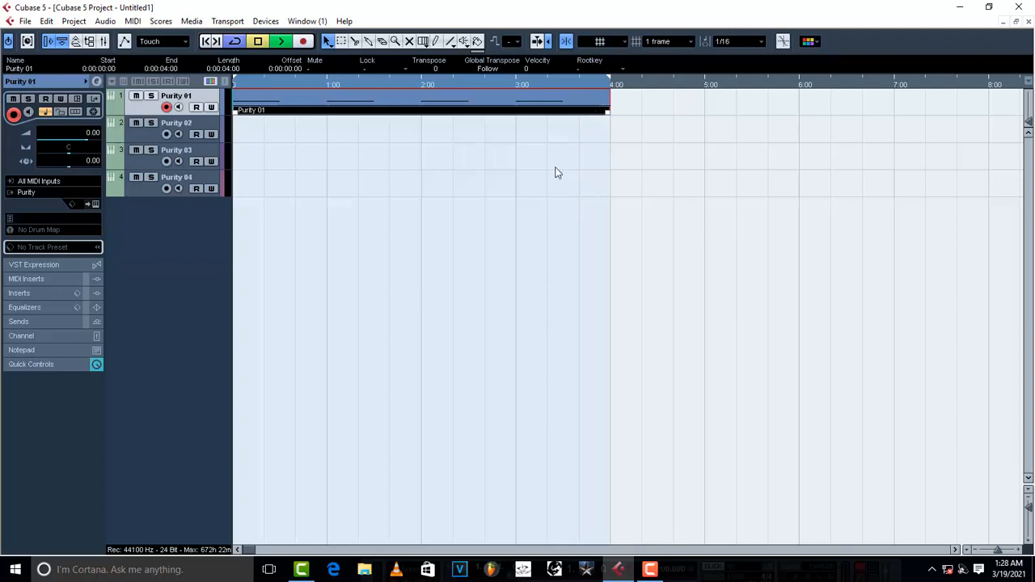
key(space)
Try playing the part and loop range shortened to 3:11, and return both to 4:00.
drag(605, 110, 550, 120)
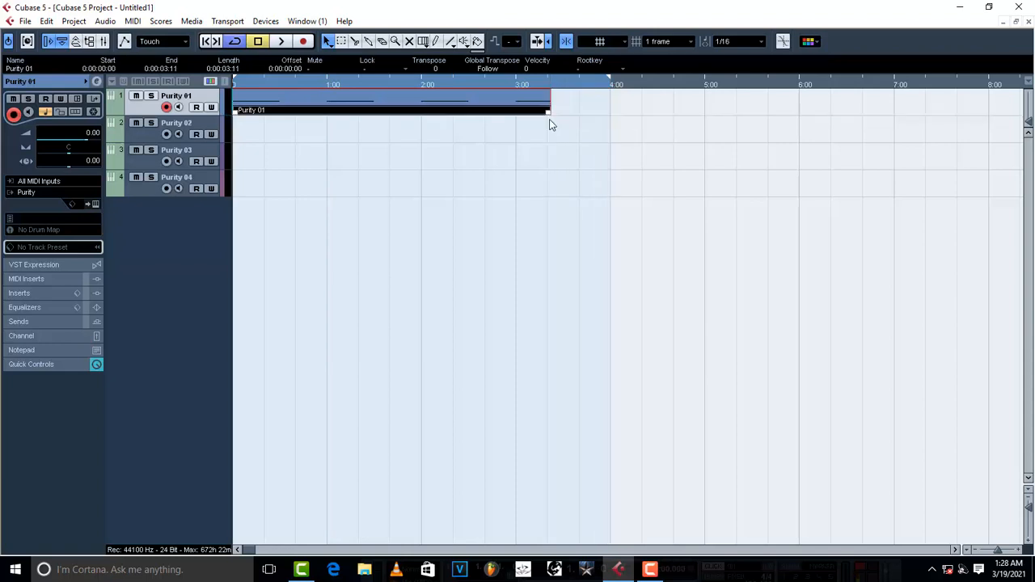
click(433, 84)
key(space)
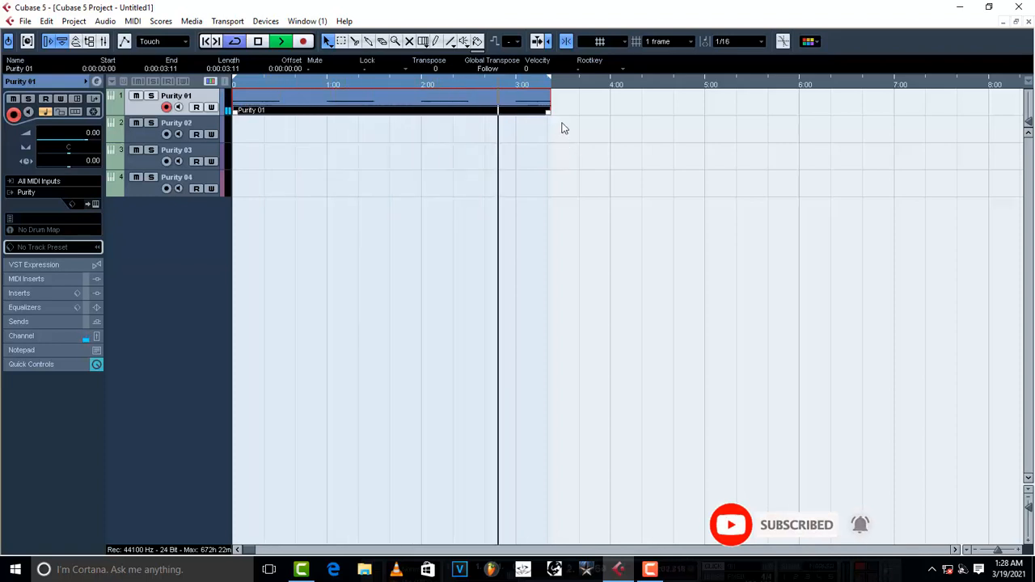
key(space)
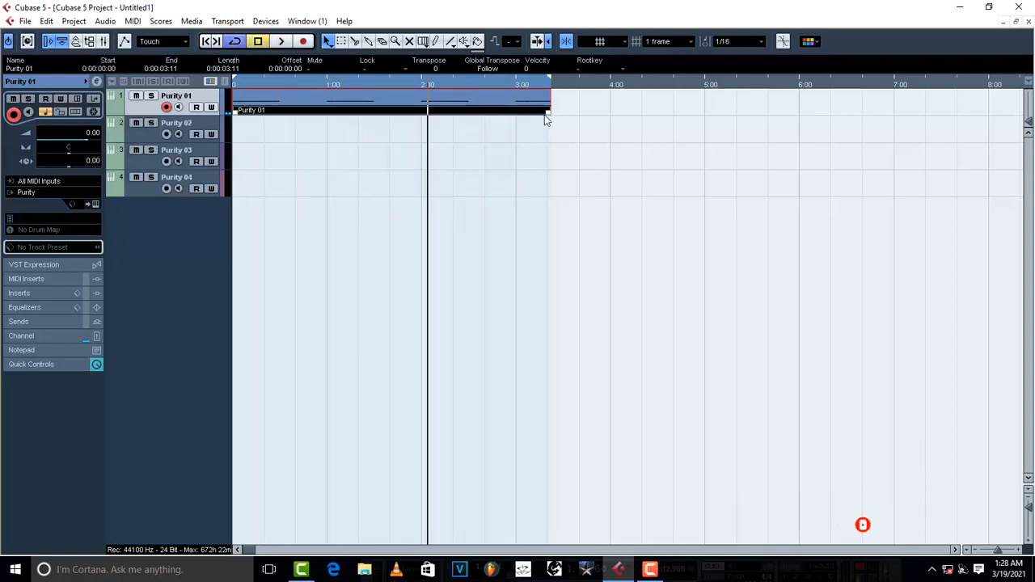
drag(545, 115, 611, 117)
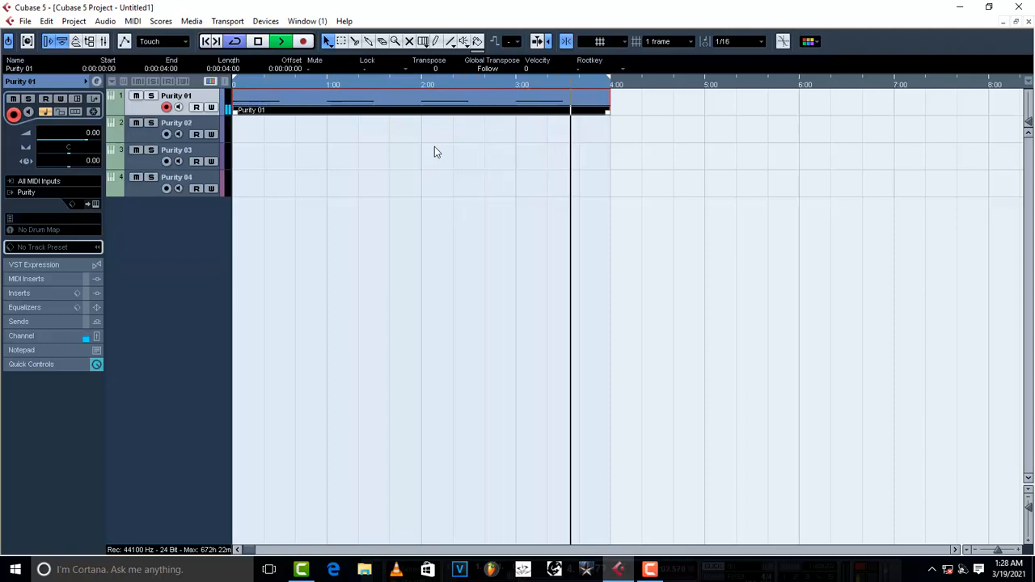
key(space)
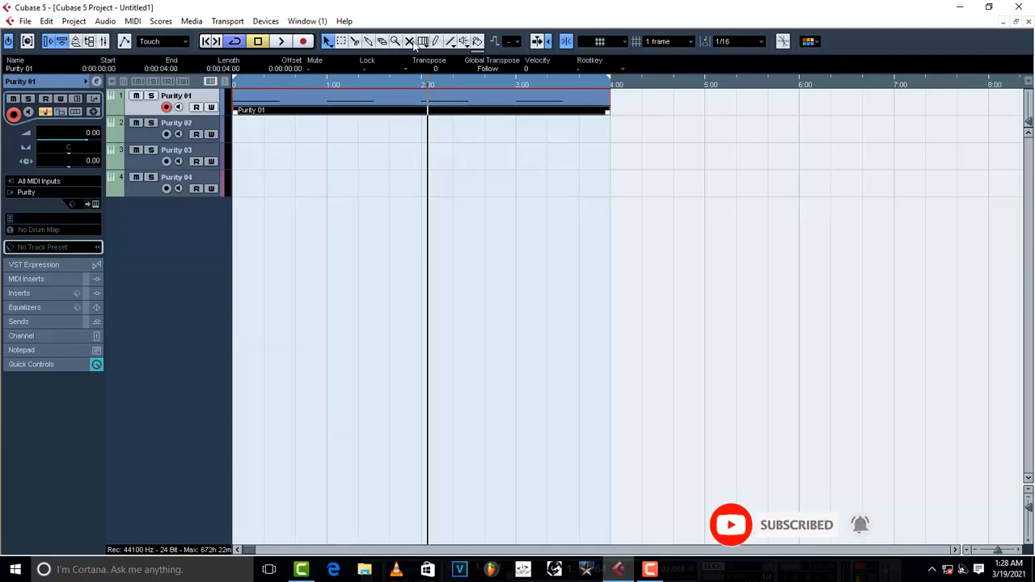
Draw an empty part on the Purity 02 track from the start to 4:00, matching the Purity 01 part.
click(435, 41)
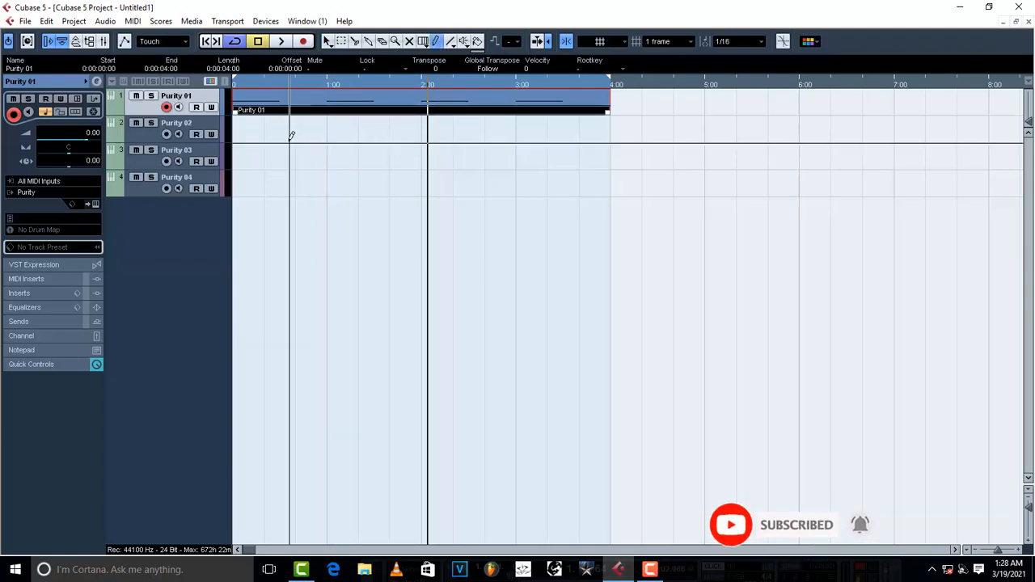
click(237, 132)
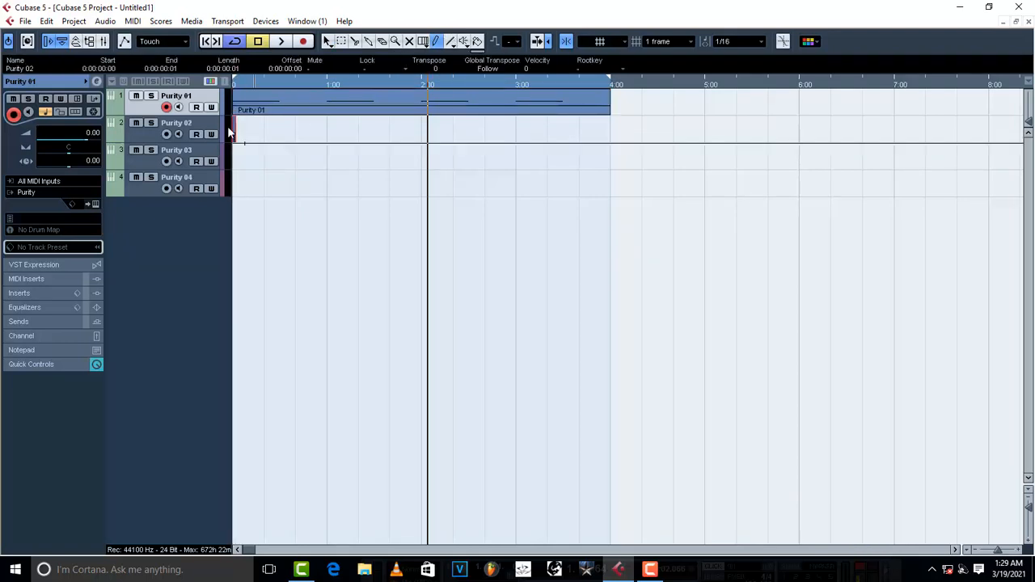
drag(234, 128, 609, 136)
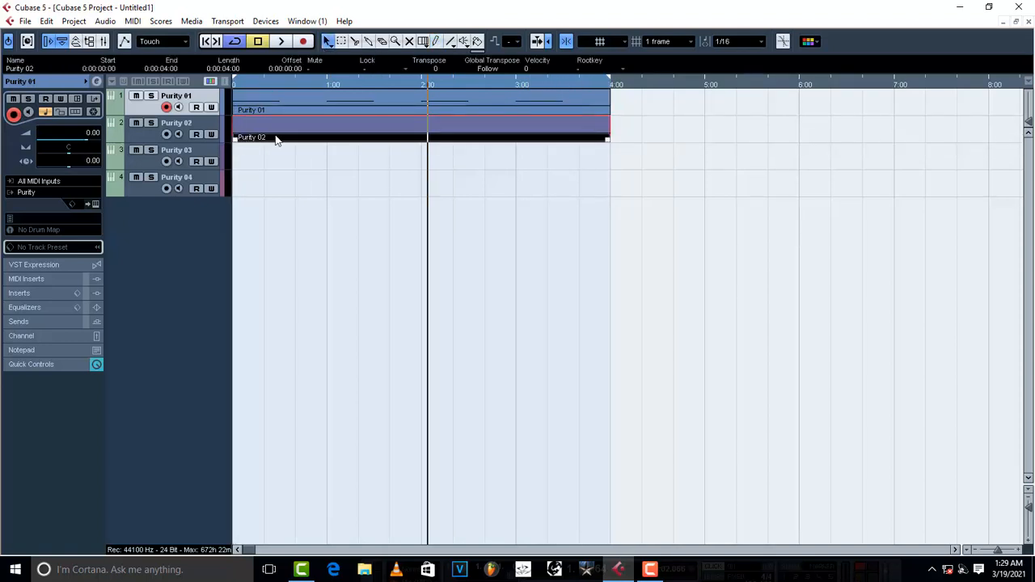
Load the Drum category's 12.874 Km preset in the Purity instrument of the Purity 02 track.
click(147, 138)
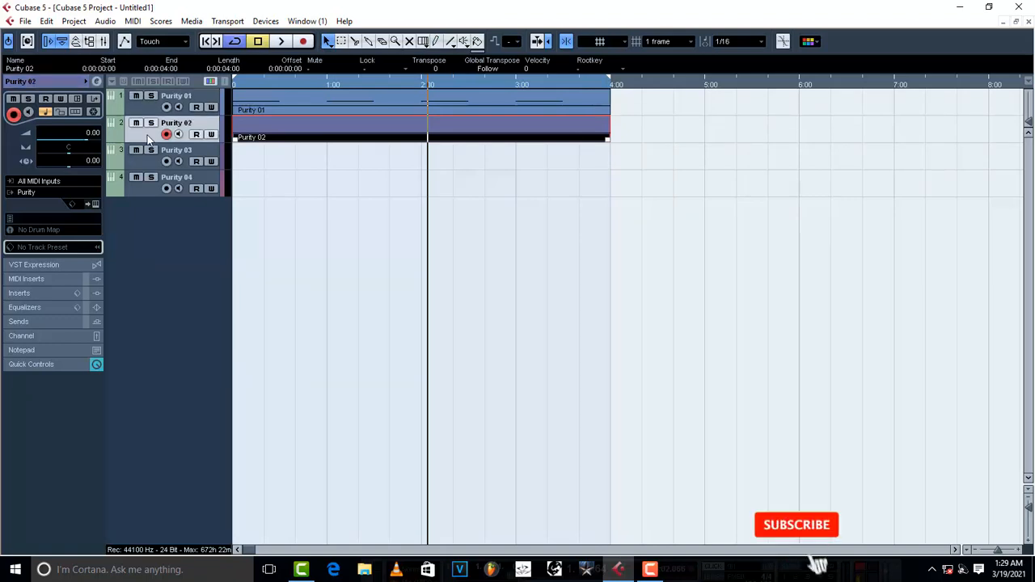
click(94, 203)
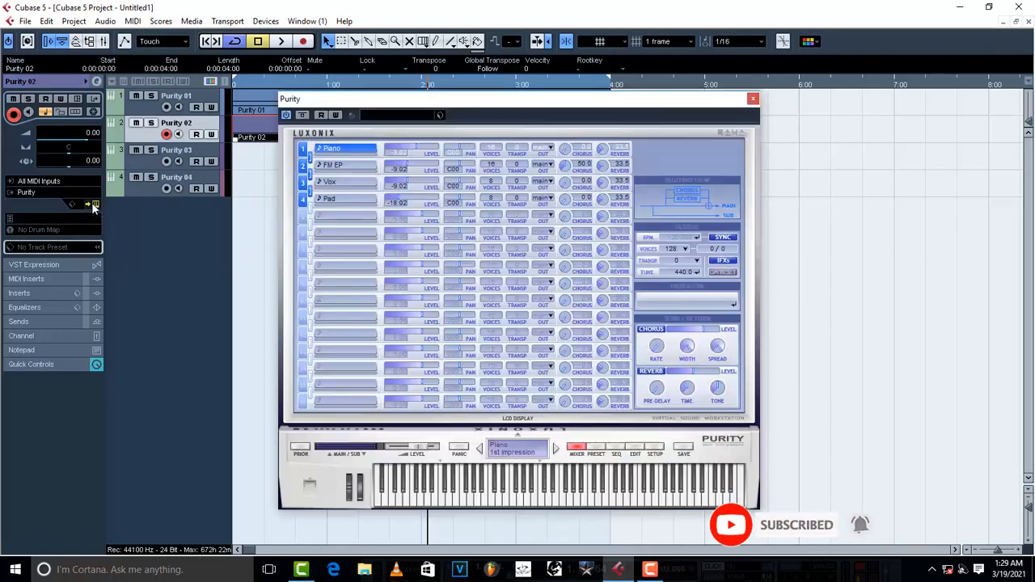
click(596, 450)
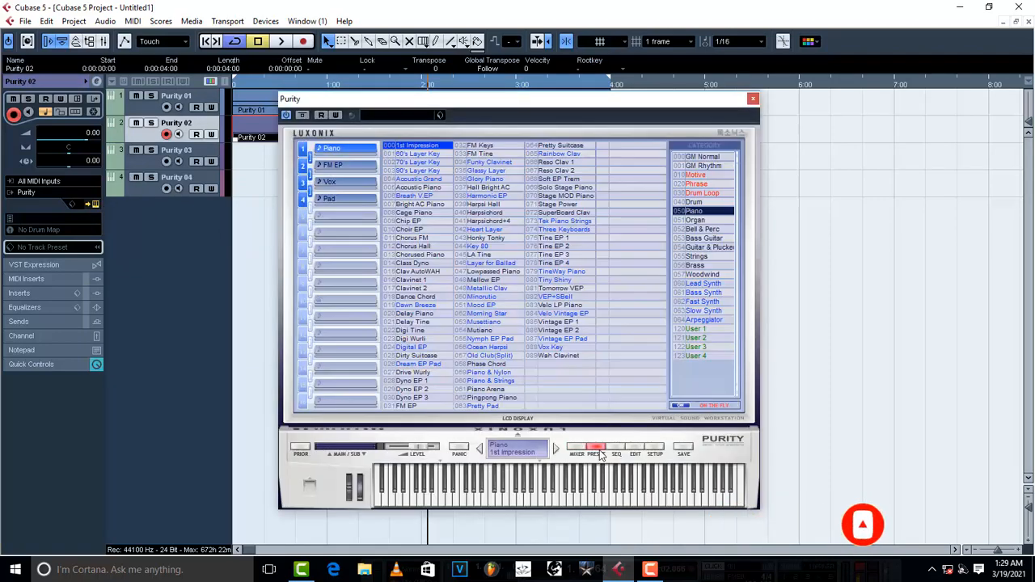
click(694, 202)
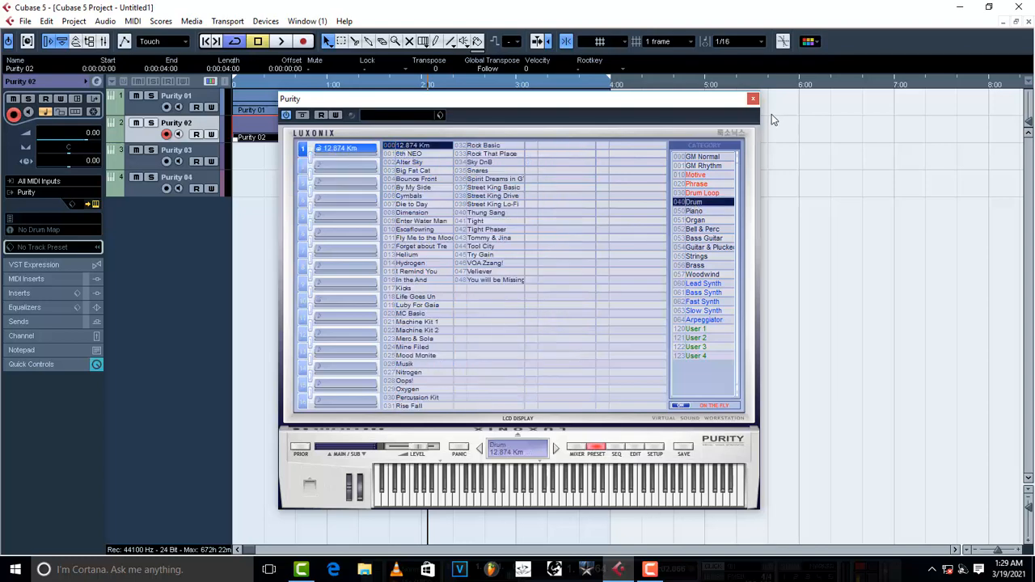
click(752, 98)
Open the Purity 02 part for note editing and draw an eighth-note F6 at the start of bar 1.
double_click(287, 139)
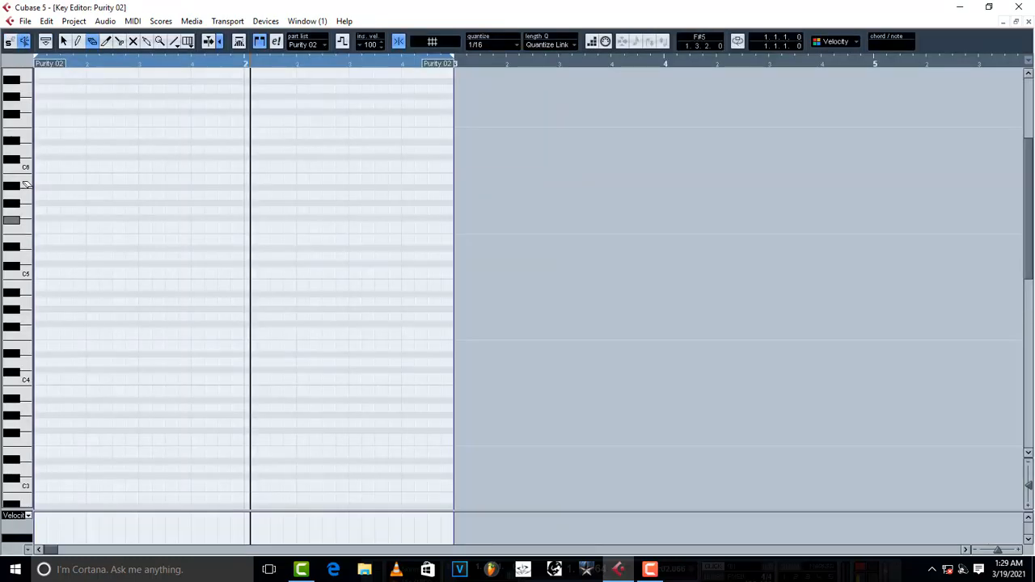
click(79, 42)
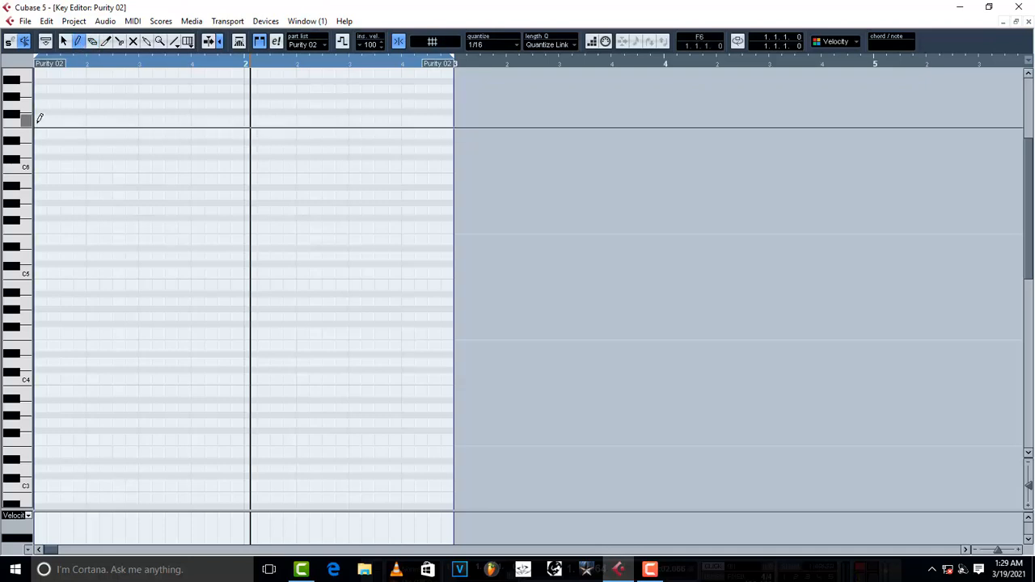
drag(39, 118, 58, 120)
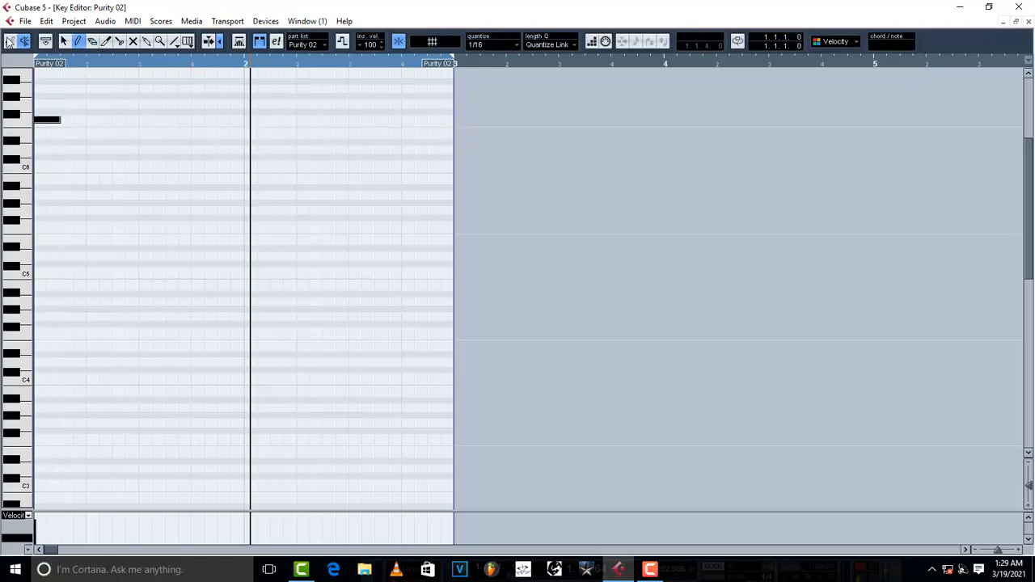
Lower the selected note semitone by semitone to A#3, auditioning the drum sounds along the way.
click(25, 45)
key(Down)
key(Down)
key(Down)
key(Down)
key(Down)
key(Down)
key(Down)
key(Down)
key(Down)
key(Down)
key(Down)
key(Down)
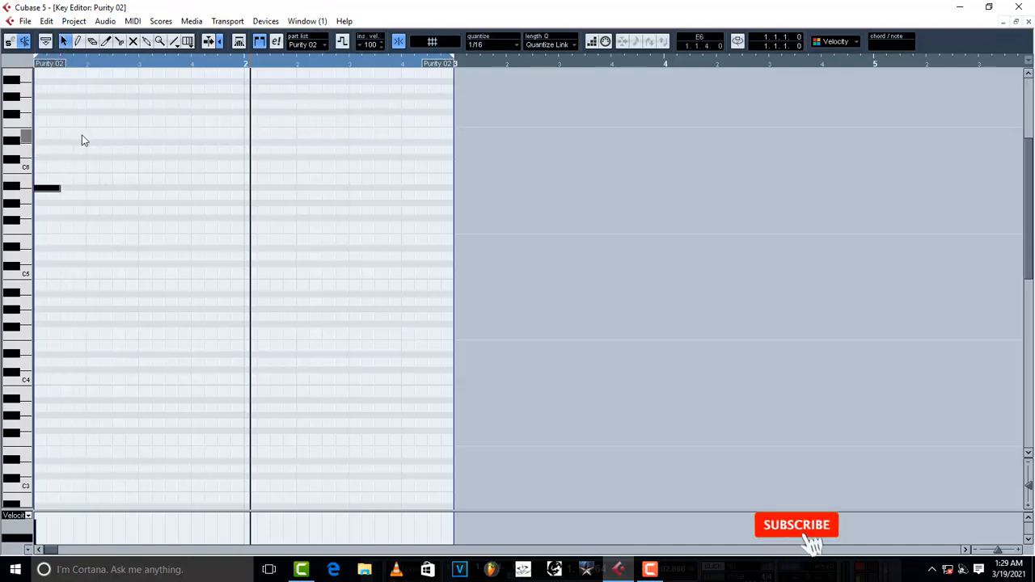
key(Down)
key(Down)
key(Down)
key(Down)
key(Down)
key(Down)
key(Down)
key(Down)
key(Down)
key(Down)
key(Down)
key(Down)
key(Down)
key(Down)
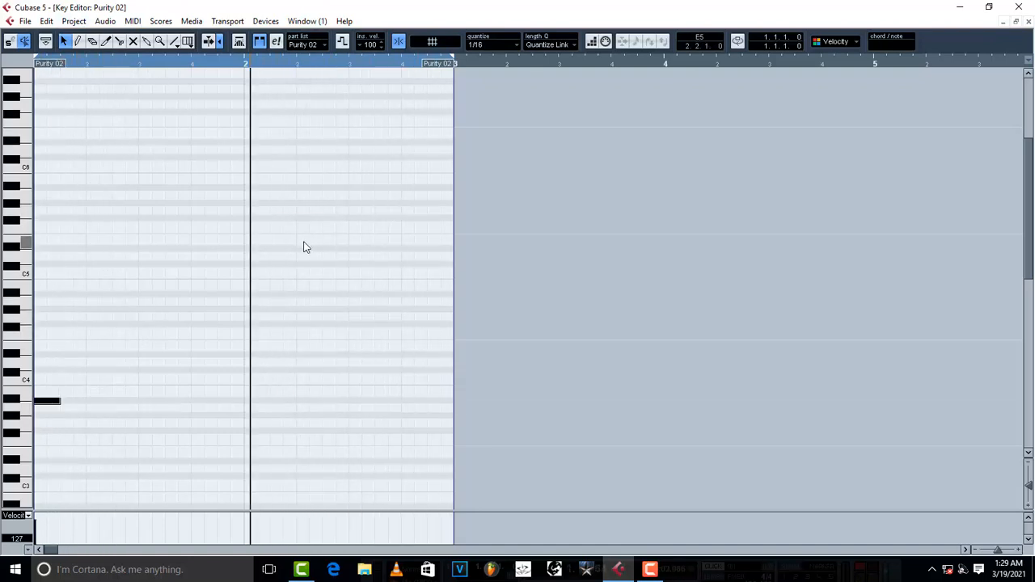
Shorten the A#3 note to a sixteenth, repeat it end to end through beat 2 of bar 1, and play it.
key(h)
key(h)
key(h)
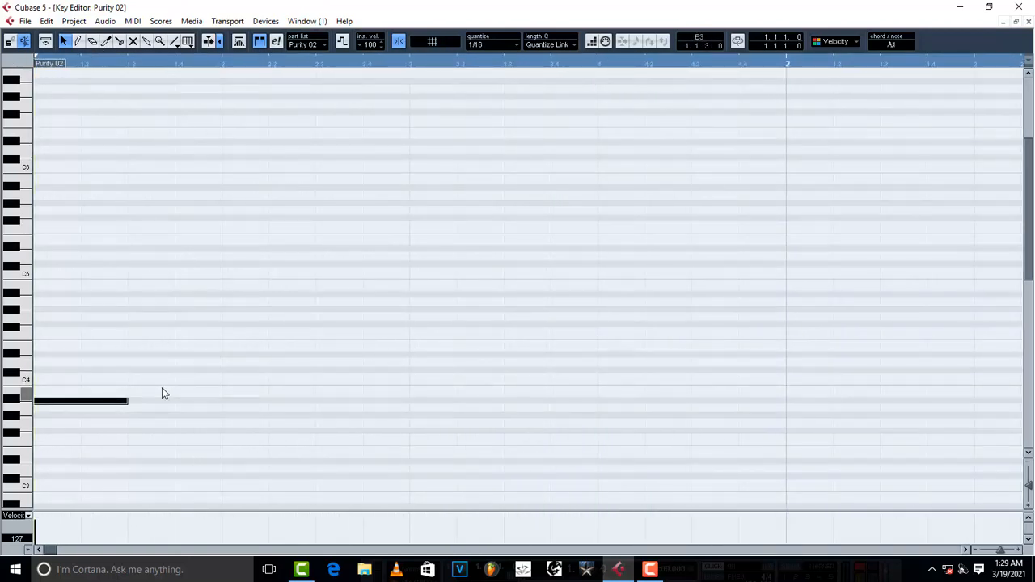
drag(129, 401, 63, 408)
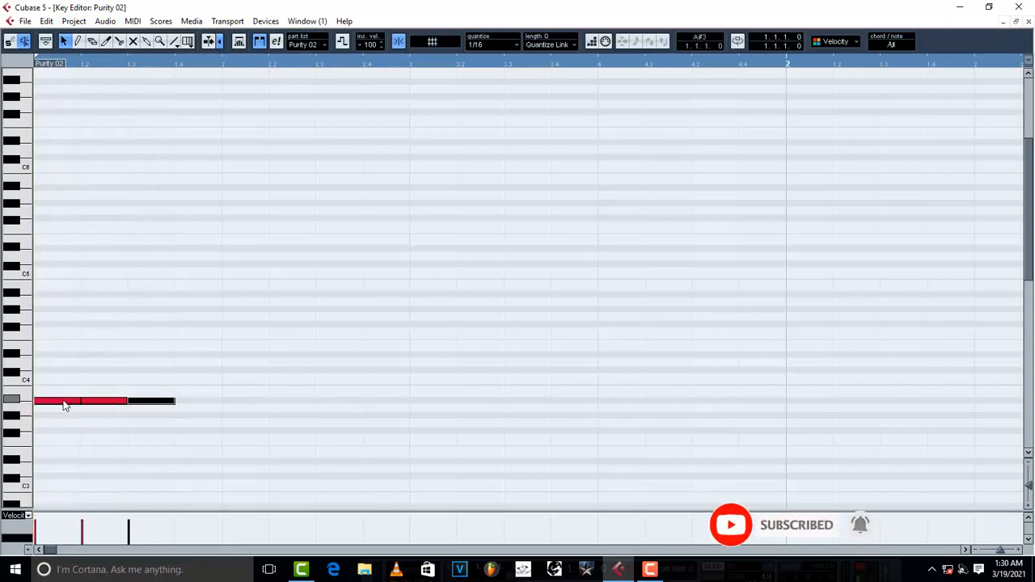
key(space)
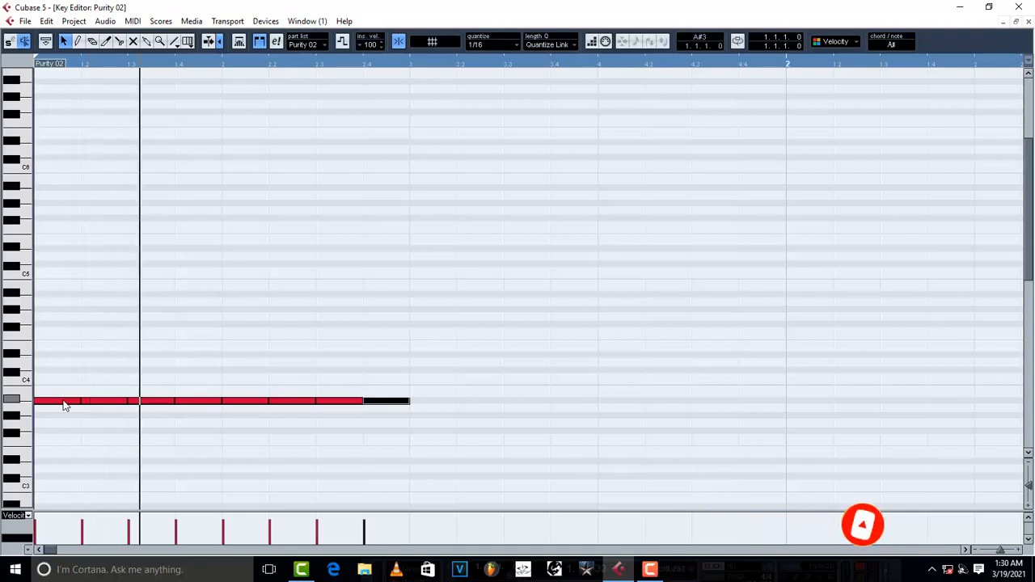
Repeat the A#3 sixteenth note end to end through beat 4 of bar 1 and play the loop.
key(space)
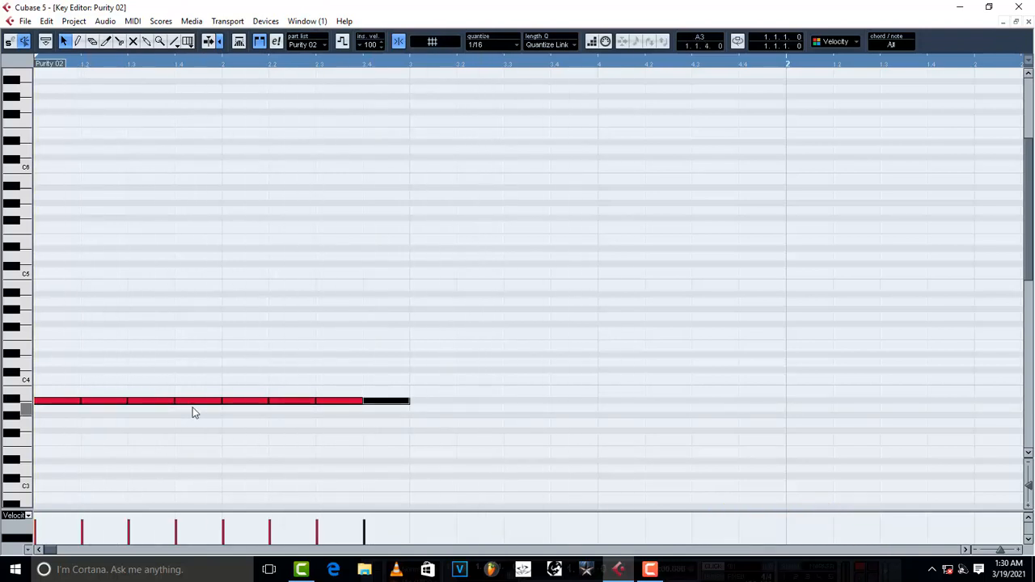
key(alt+d)
key(alt+d)
key(alt+d)
key(alt+d)
key(alt+d)
key(alt+d)
key(alt+d)
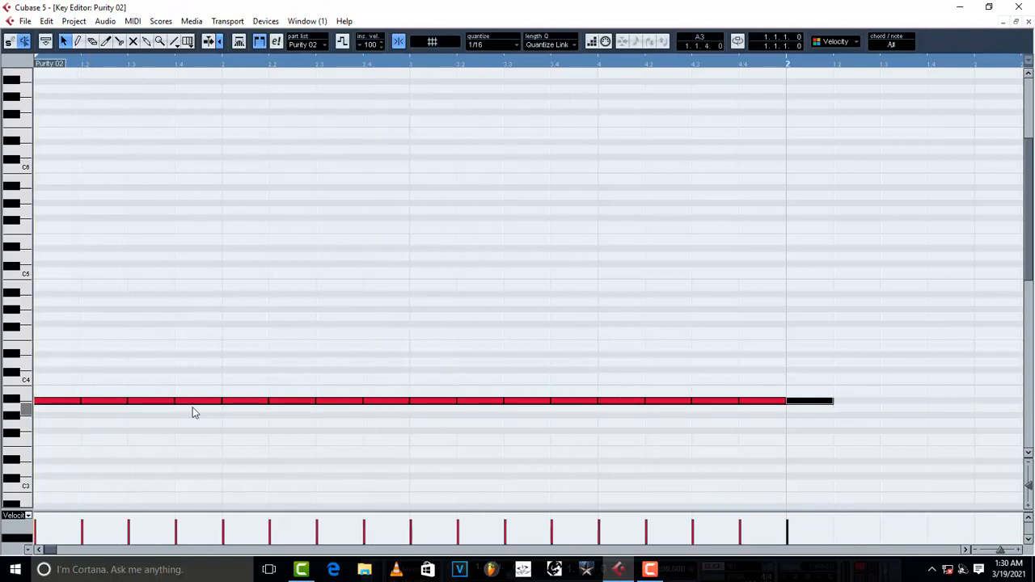
key(space)
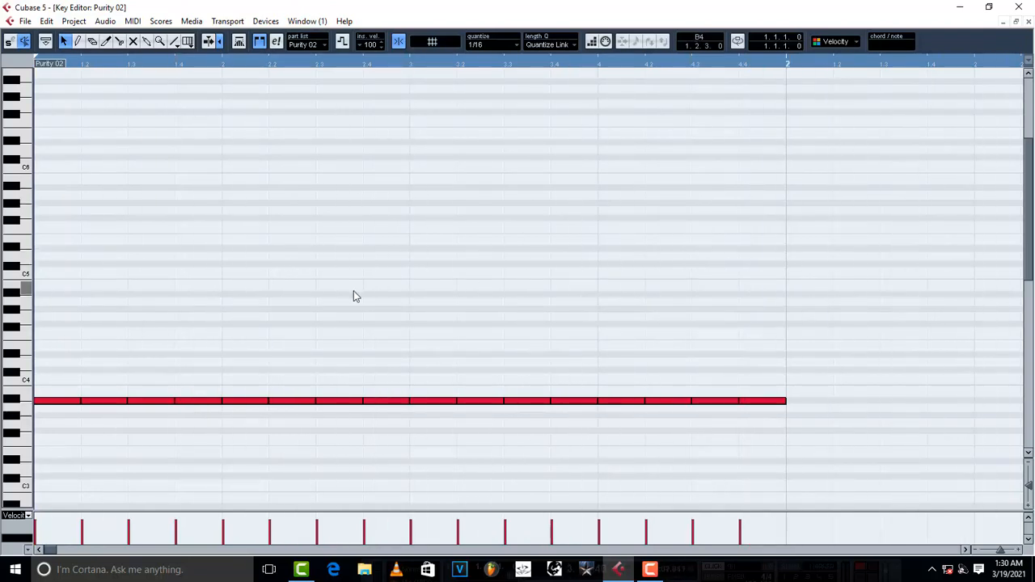
Duplicate the last A#3 sixteenth note end to end until the row fills bar 2 of the Purity 02 part.
key(g)
key(g)
key(g)
key(g)
key(g)
key(g)
key(g)
key(g)
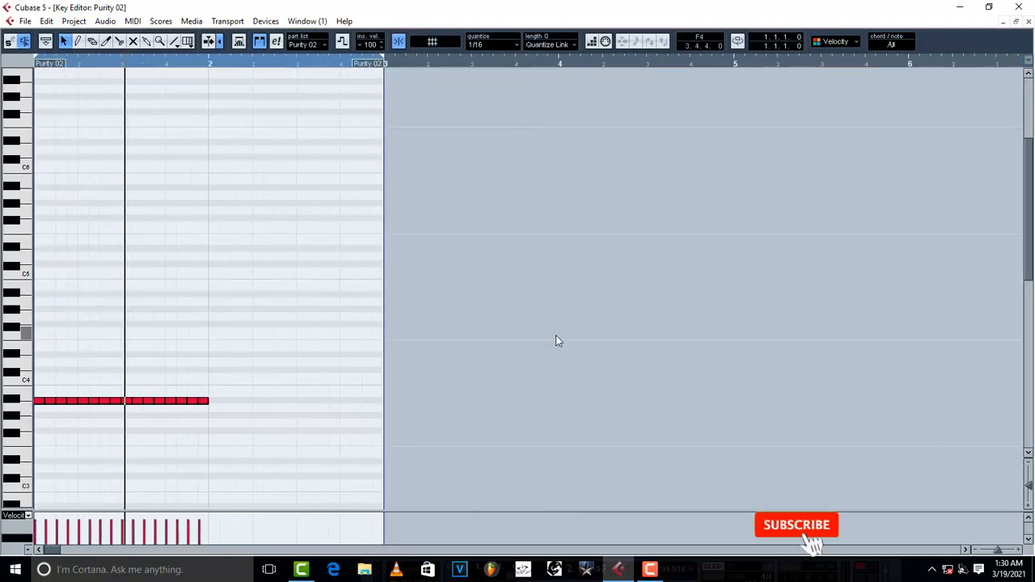
drag(232, 441, 201, 373)
key(alt+d)
key(alt+d)
key(alt+d)
key(alt+d)
key(alt+d)
key(alt+d)
key(alt+d)
key(alt+d)
key(alt+d)
key(alt+d)
key(alt+d)
key(alt+d)
key(alt+d)
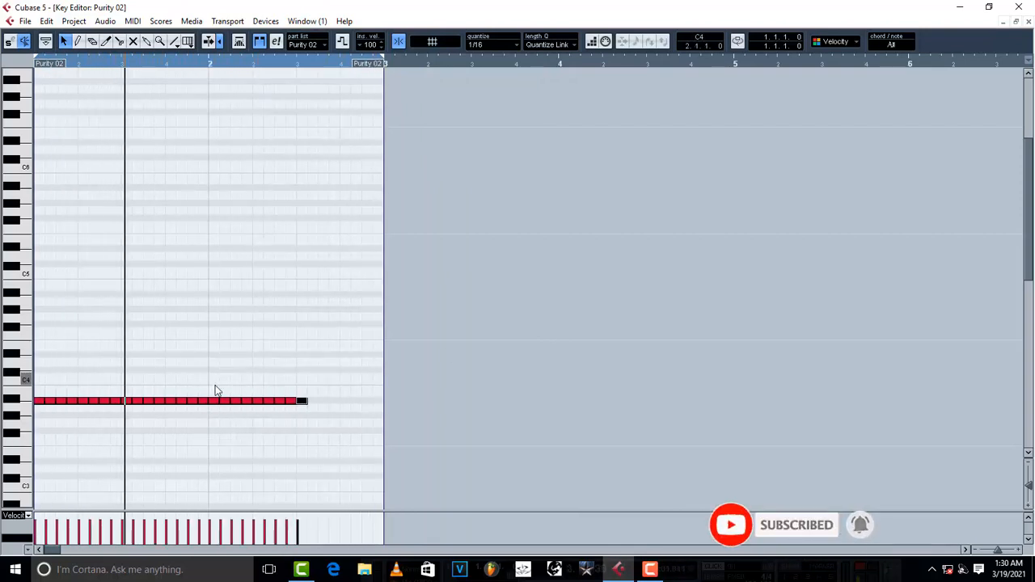
key(alt+d)
key(alt+d)
key(alt+d)
key(alt+d)
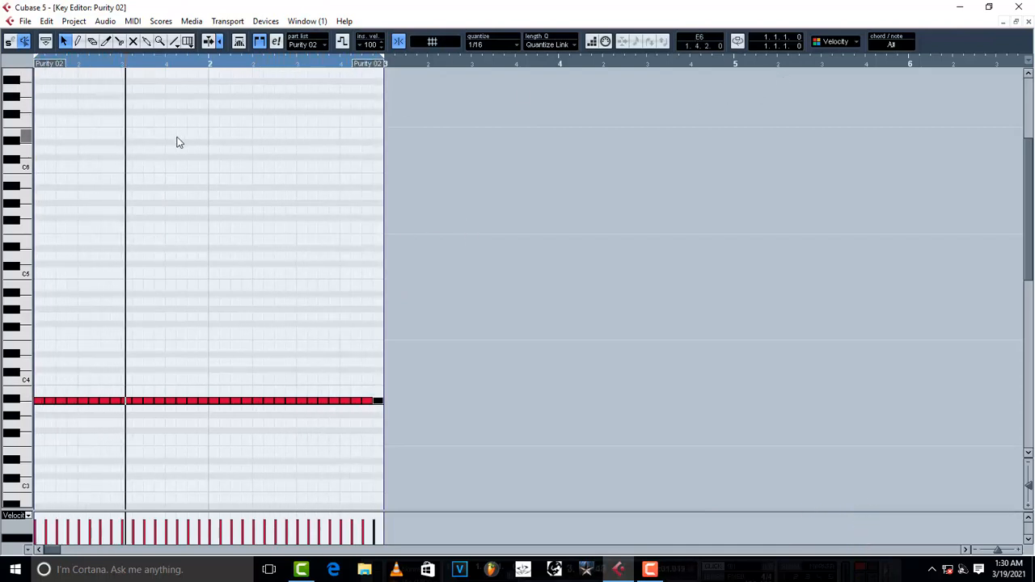
Erase the second and fourth A#3 sixteenth notes of every beat in bar 1.
key(h)
key(h)
key(h)
key(h)
key(h)
key(h)
key(h)
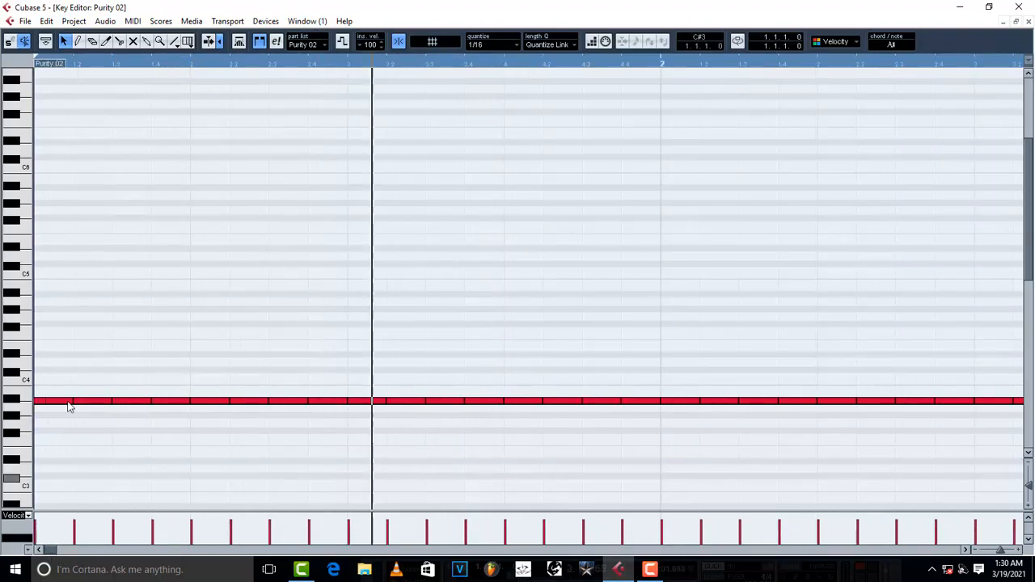
click(92, 42)
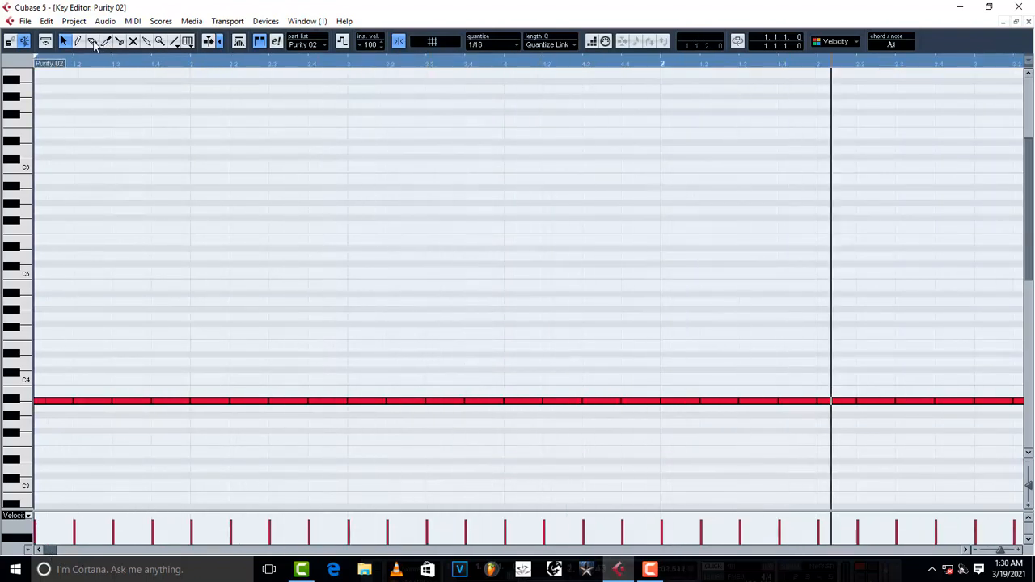
click(93, 401)
click(185, 401)
click(247, 402)
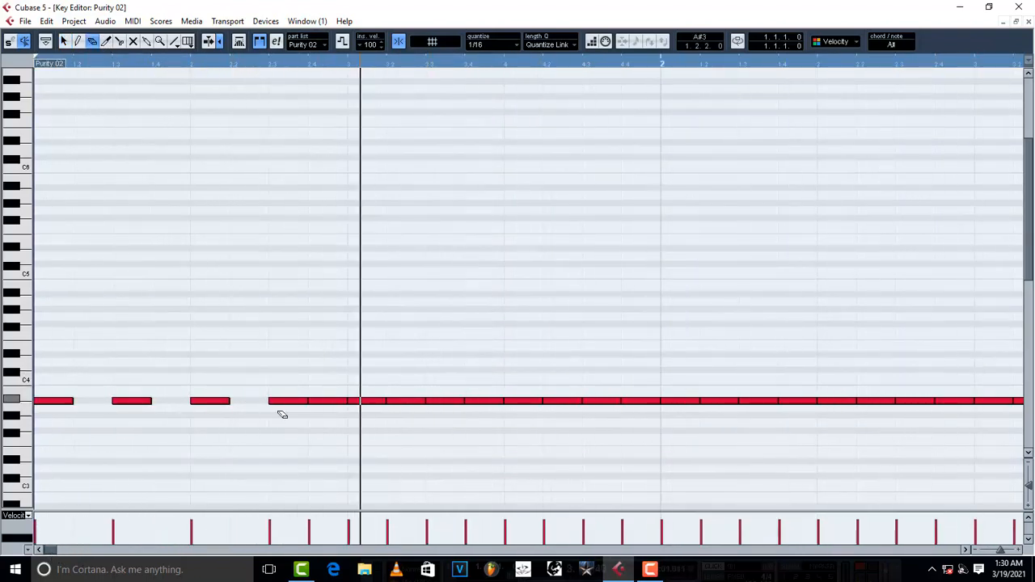
click(335, 402)
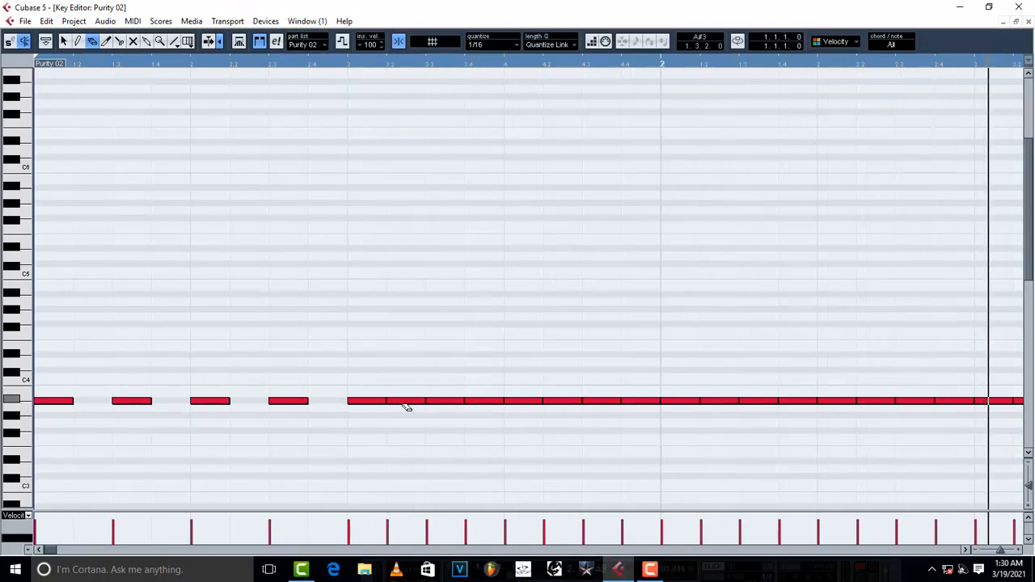
click(406, 402)
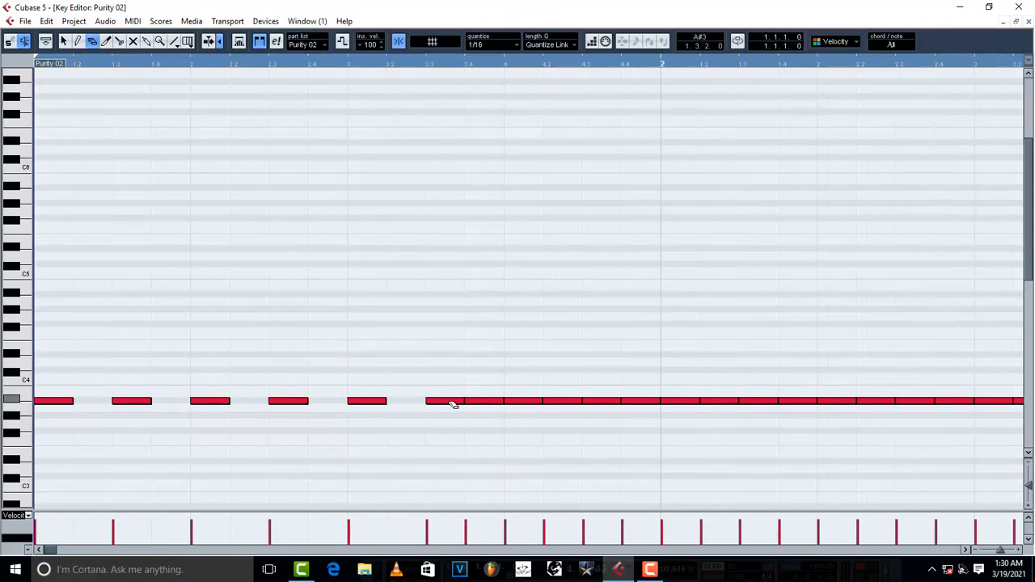
click(503, 407)
click(558, 402)
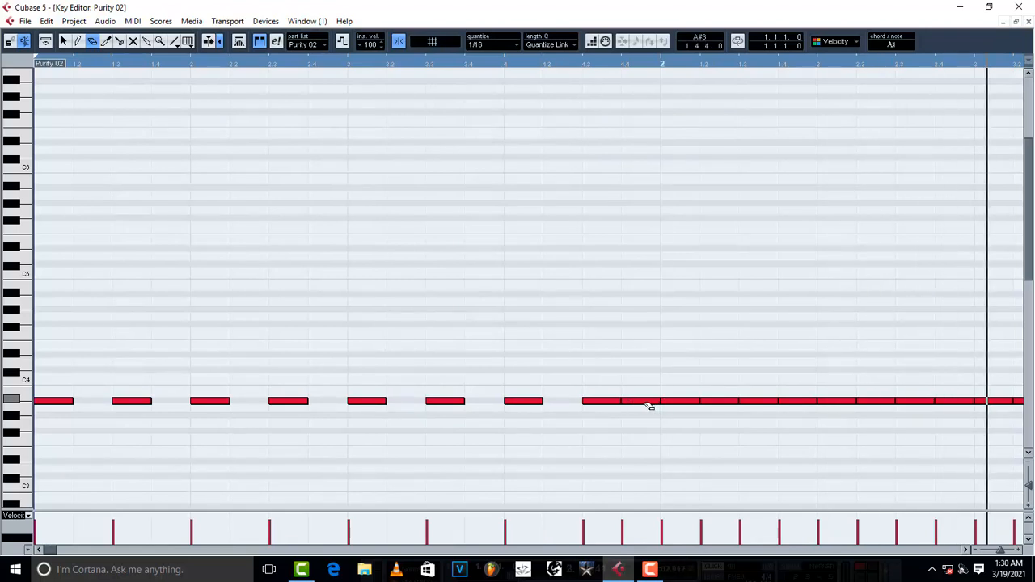
click(653, 402)
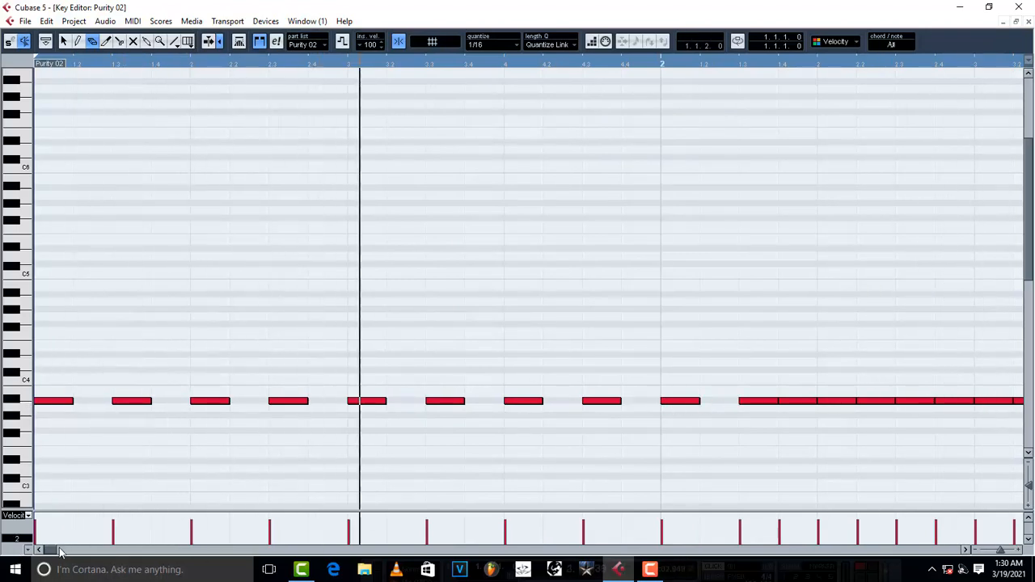
Thin the A#3 row in bar 2 by erasing alternate sixteenth notes, and play the pattern in the project window.
click(56, 550)
key(h)
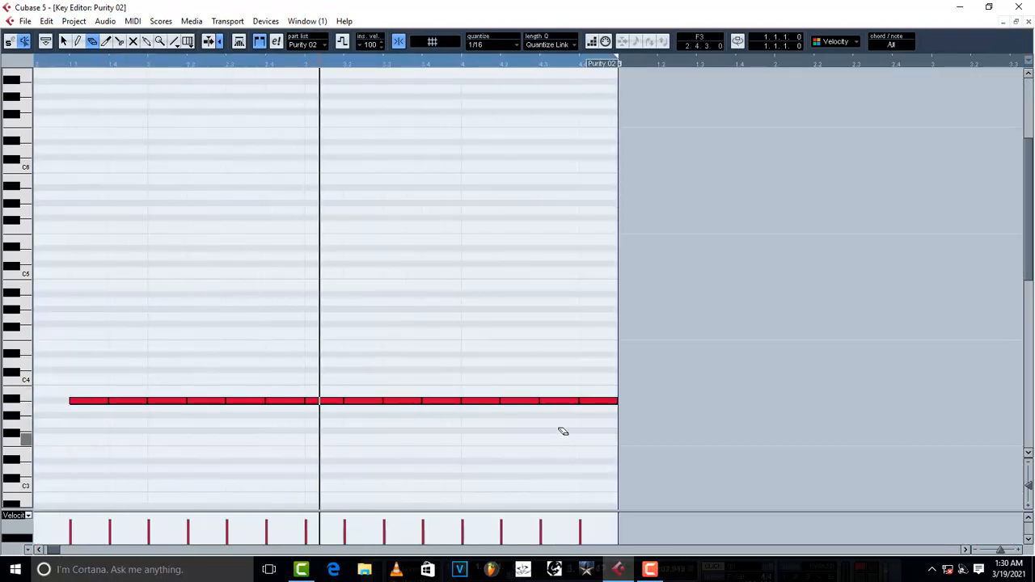
click(128, 402)
click(206, 402)
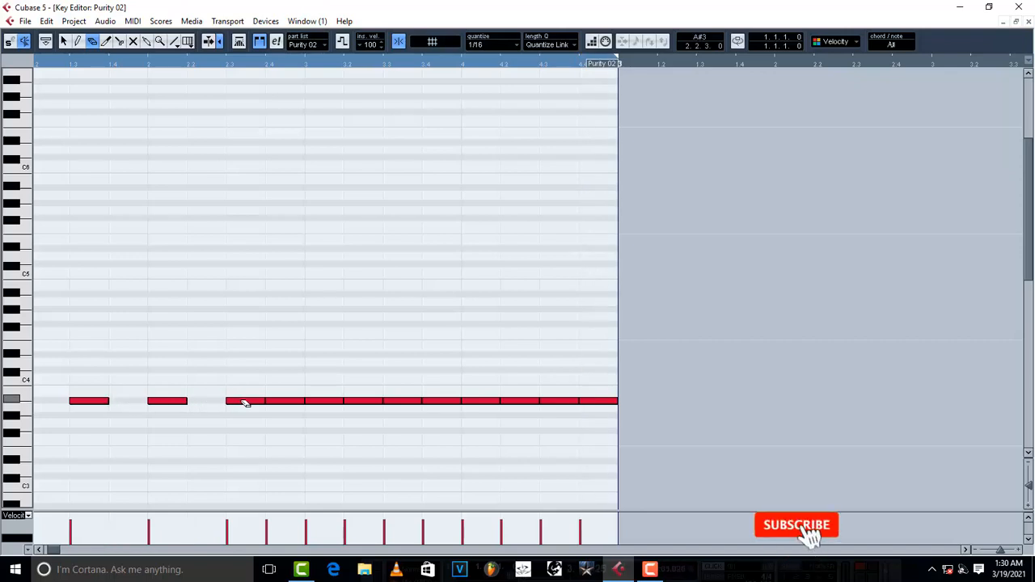
click(283, 403)
click(363, 403)
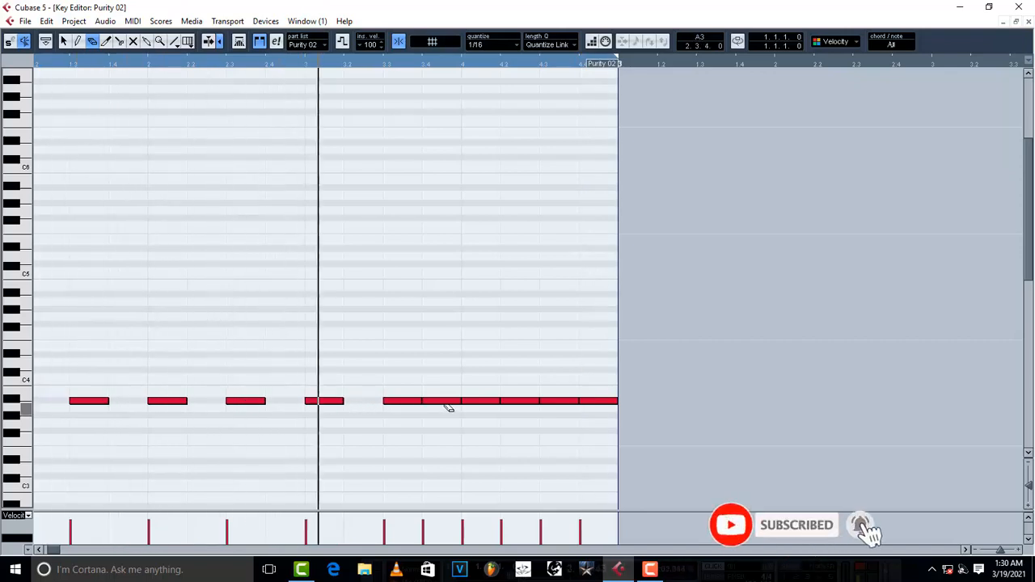
click(442, 402)
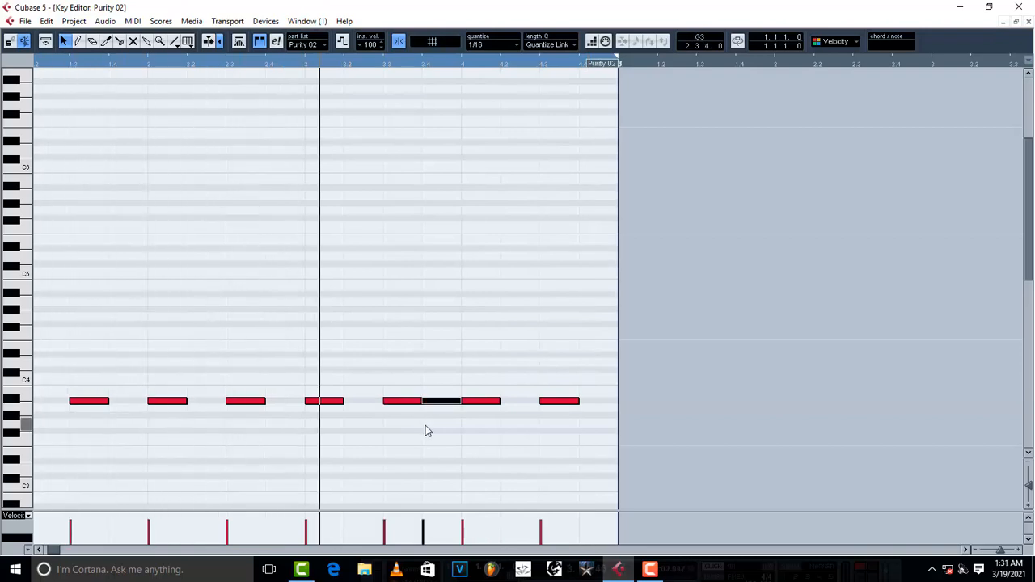
click(333, 402)
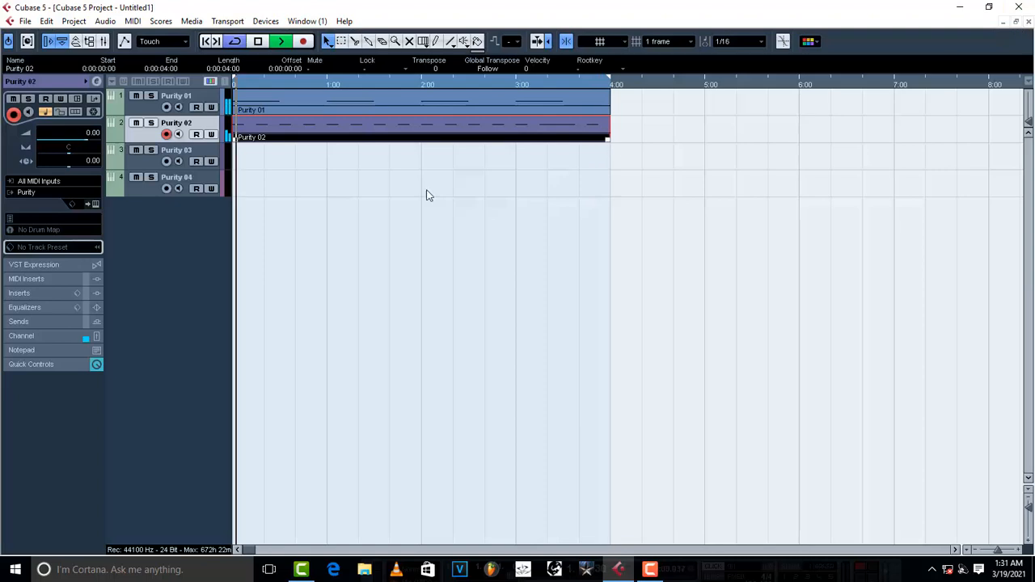
key(space)
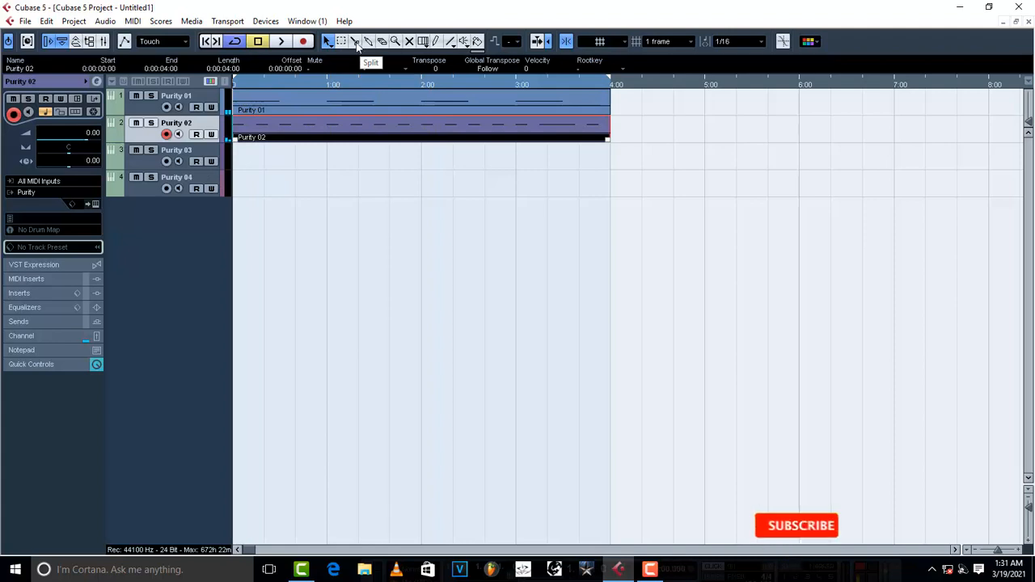
Draw a part on the Purity 03 track from the project start and extend it to 4:00, matching the Purity 02 part.
click(438, 42)
drag(242, 155, 591, 155)
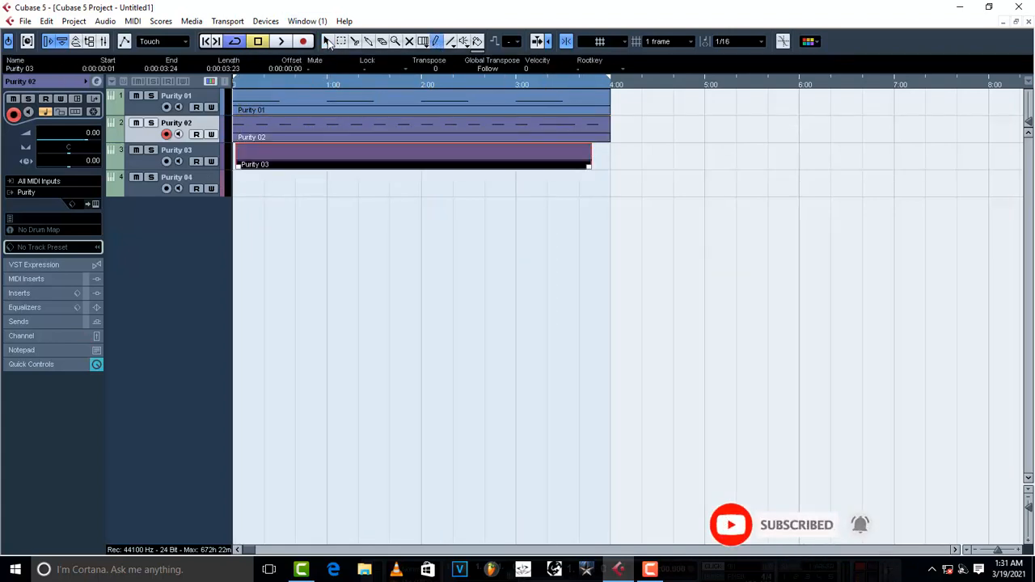
drag(589, 166, 608, 165)
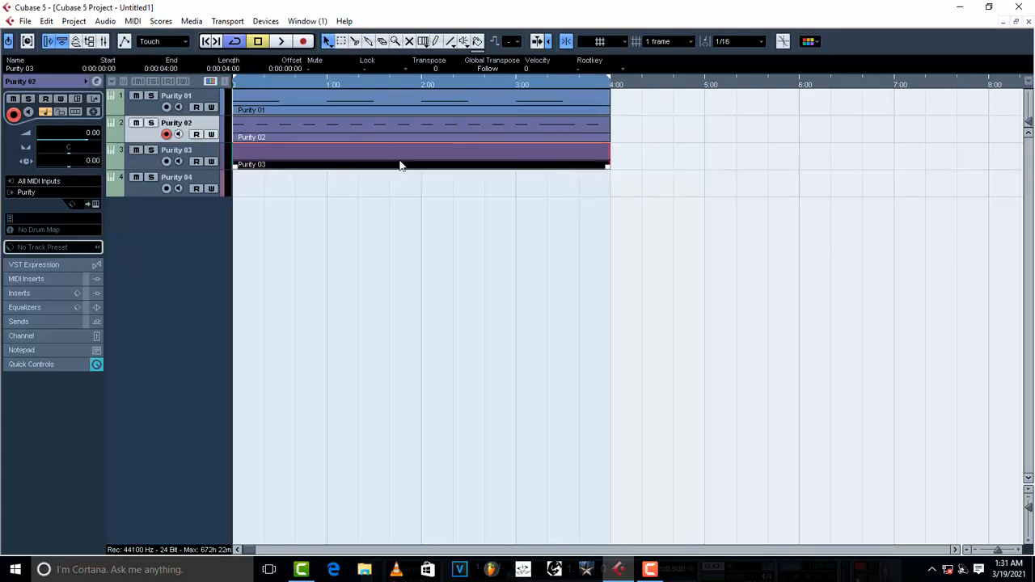
double_click(284, 159)
click(1028, 23)
click(96, 204)
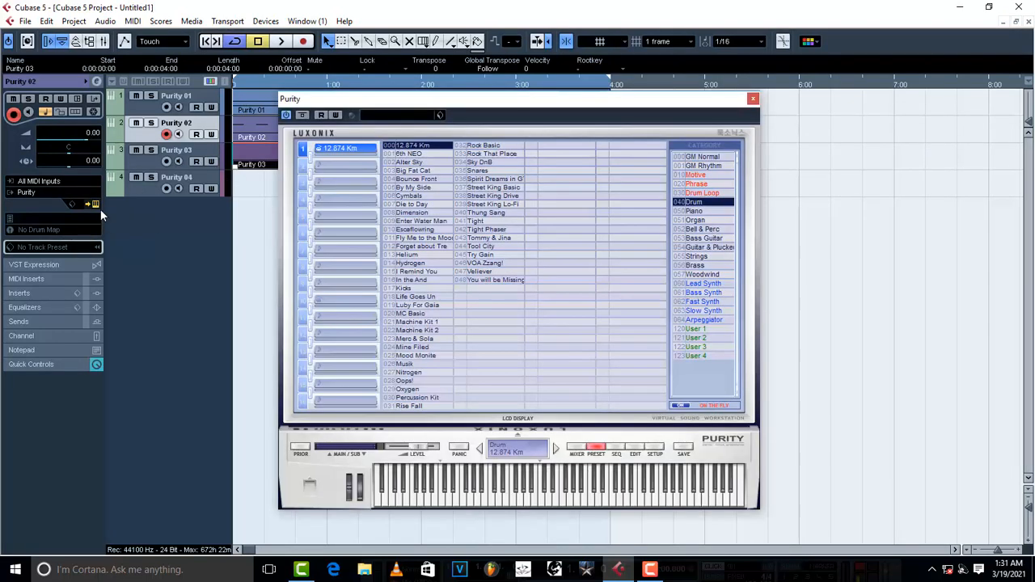
click(752, 100)
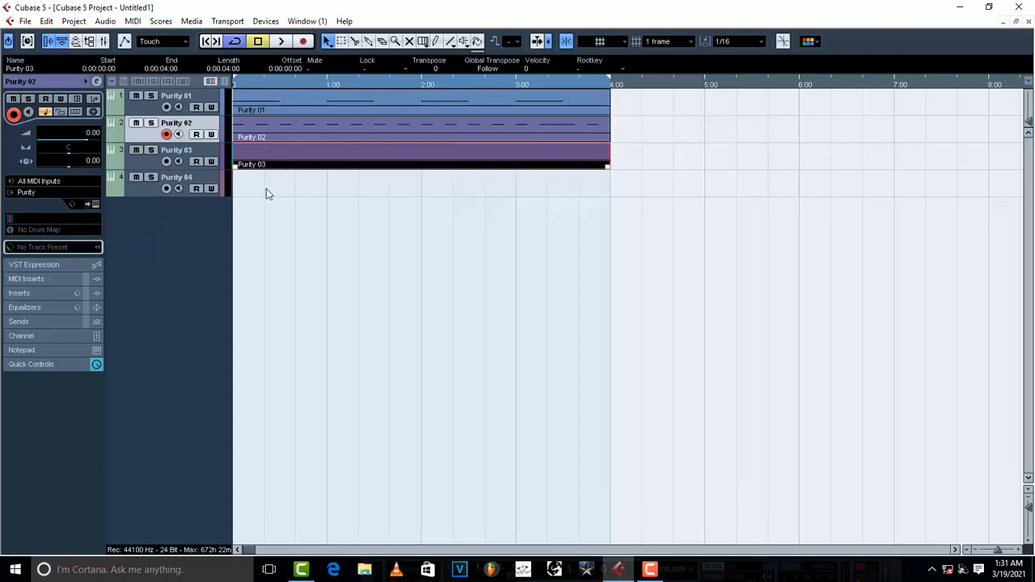
Load the Drum category's 12.874 Km preset in the Purity instrument of the Purity 03 track.
click(143, 161)
click(96, 204)
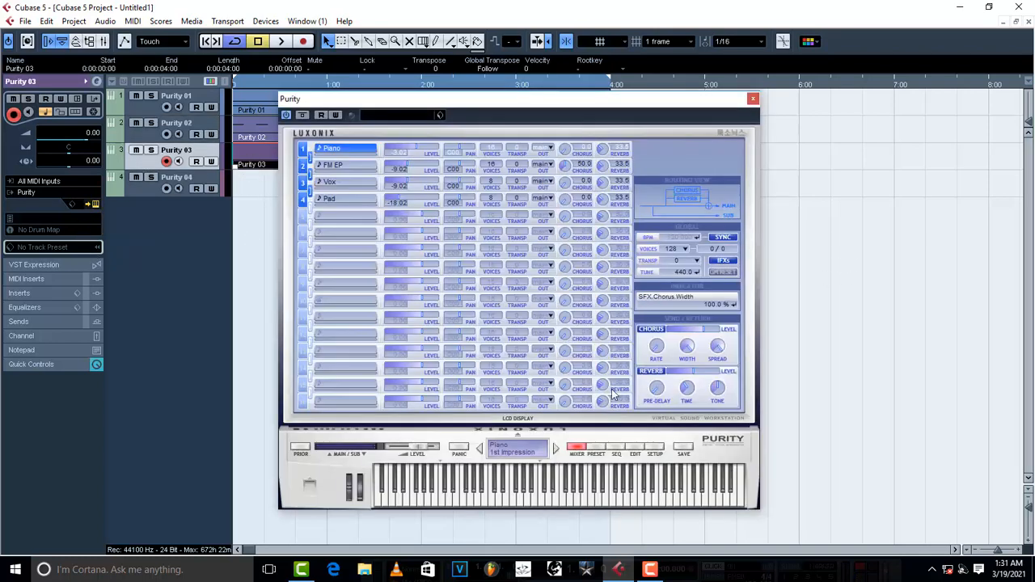
click(598, 451)
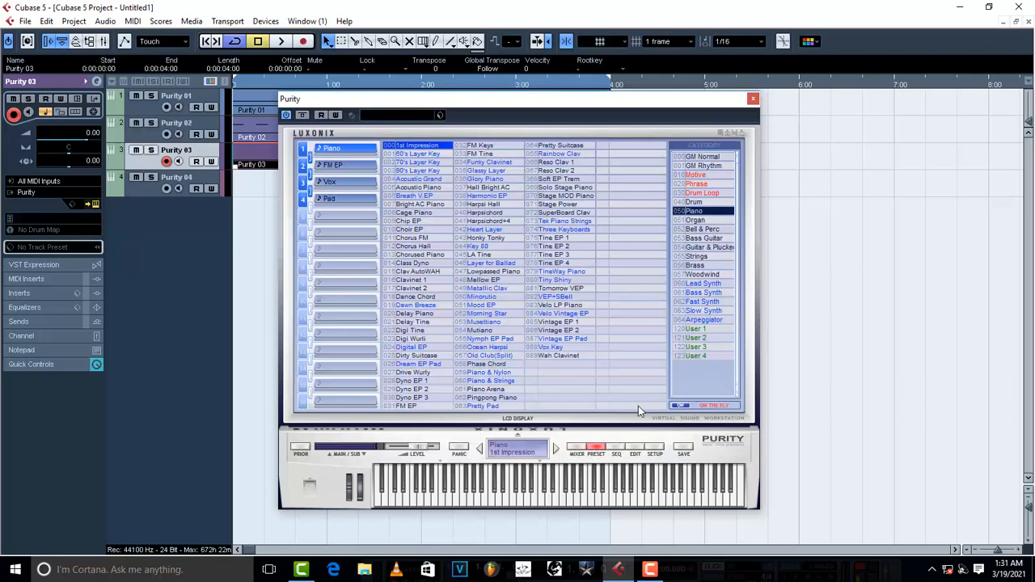
click(695, 203)
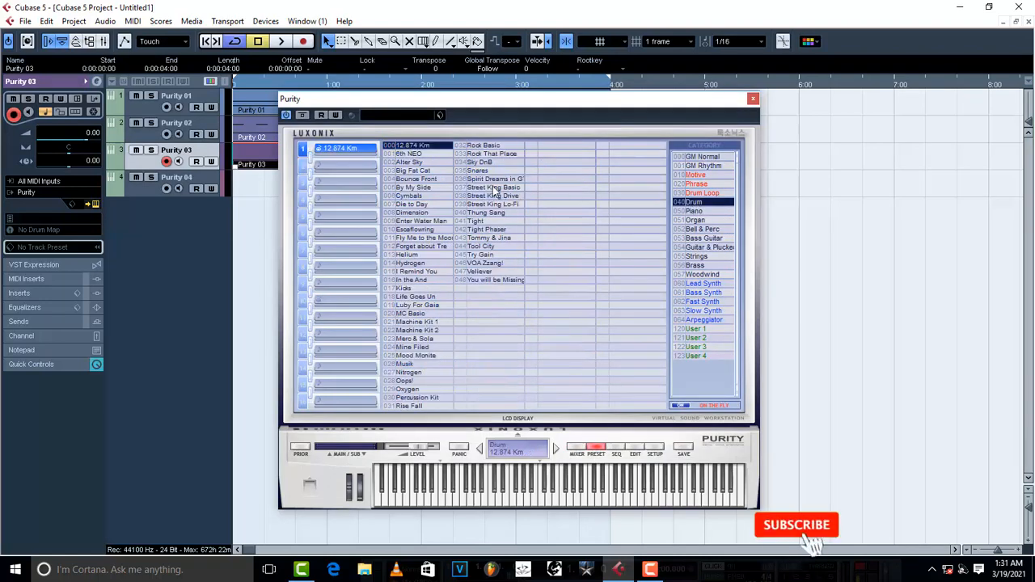
click(752, 99)
Open the Purity 03 part for note editing, draw a sixteenth note at the start of bar 1, and lower it to D#1.
double_click(293, 163)
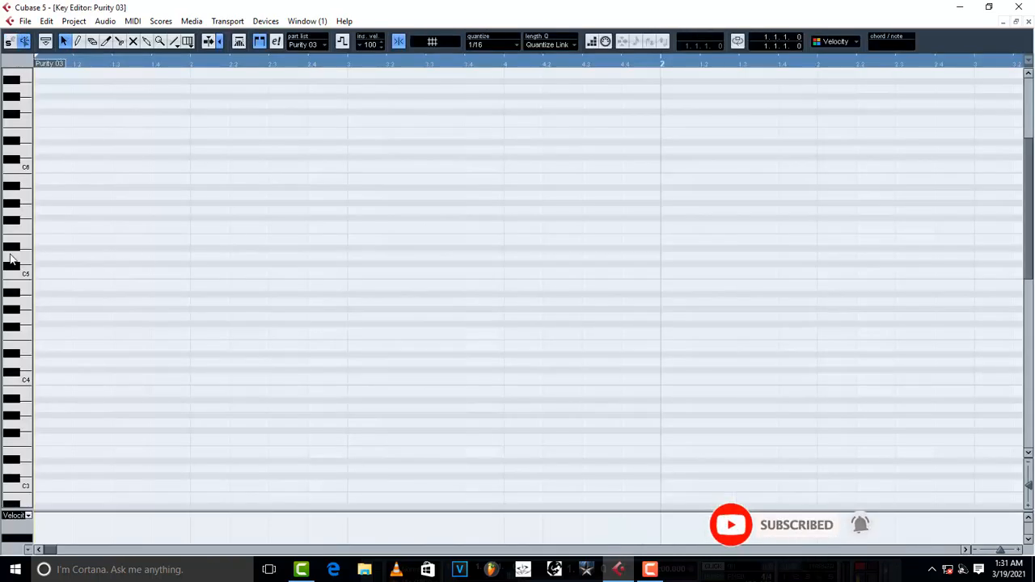
click(78, 42)
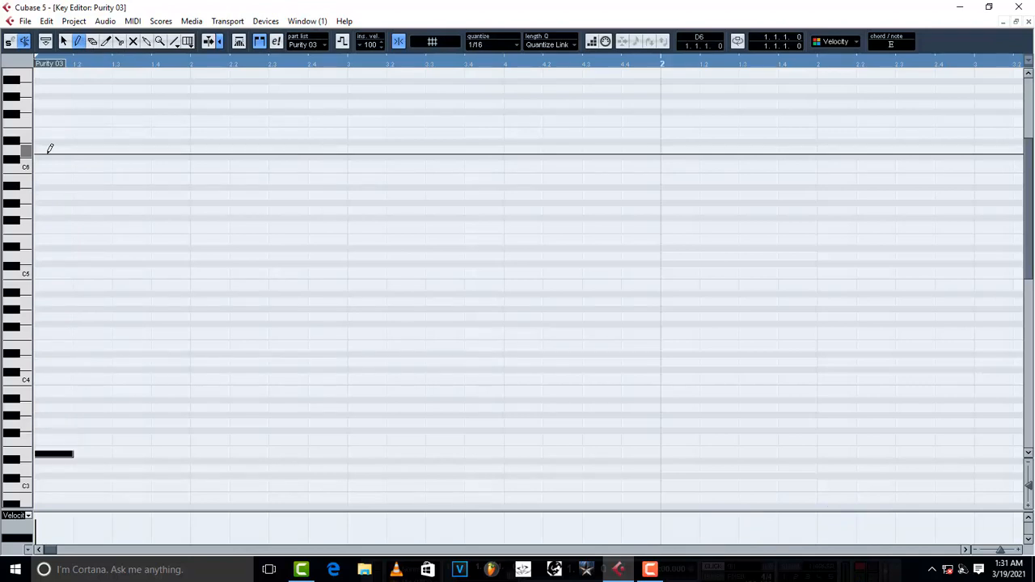
scroll(49, 148, down, 4)
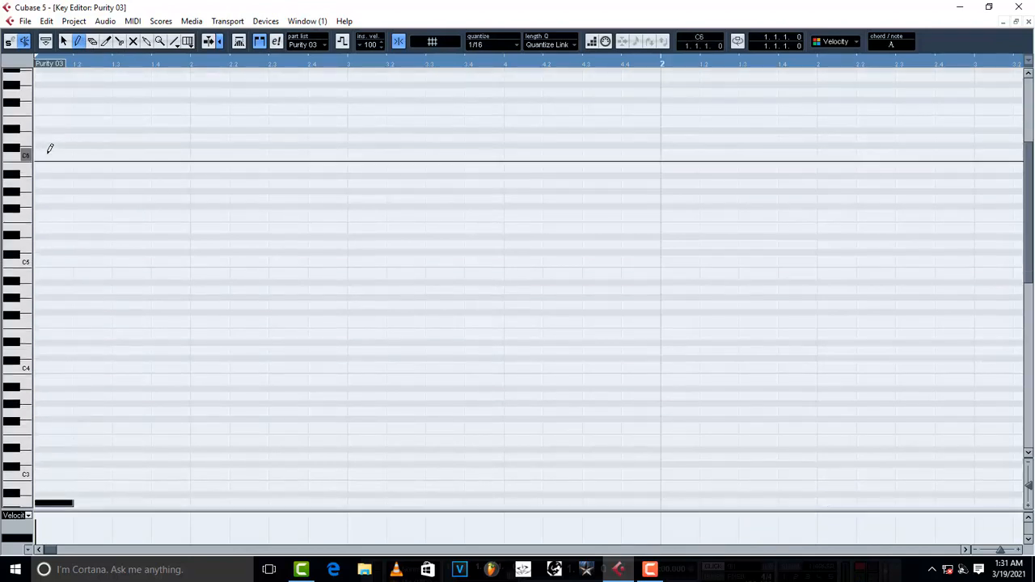
scroll(49, 148, down, 4)
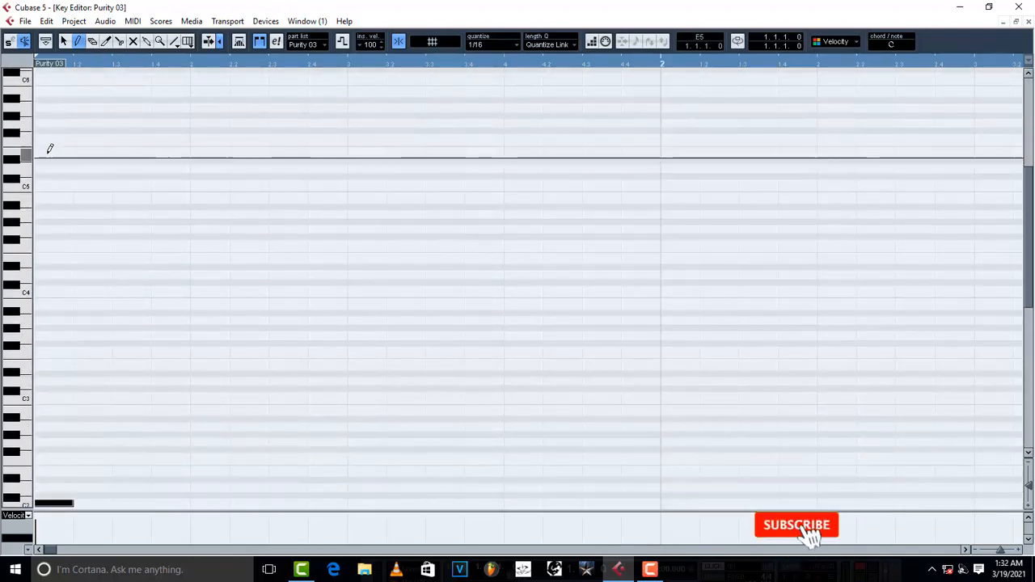
scroll(50, 149, down, 2)
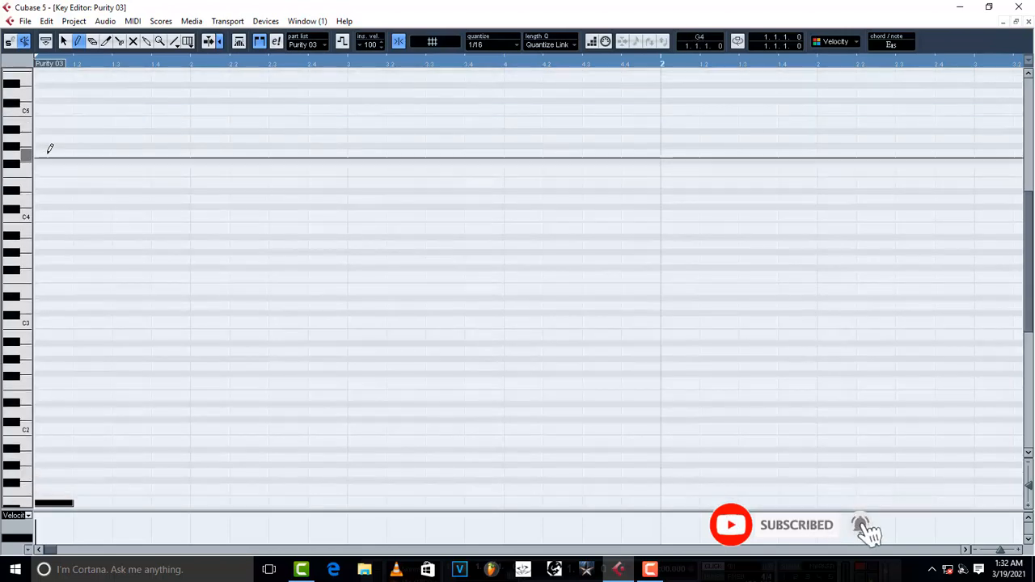
scroll(49, 149, down, 15)
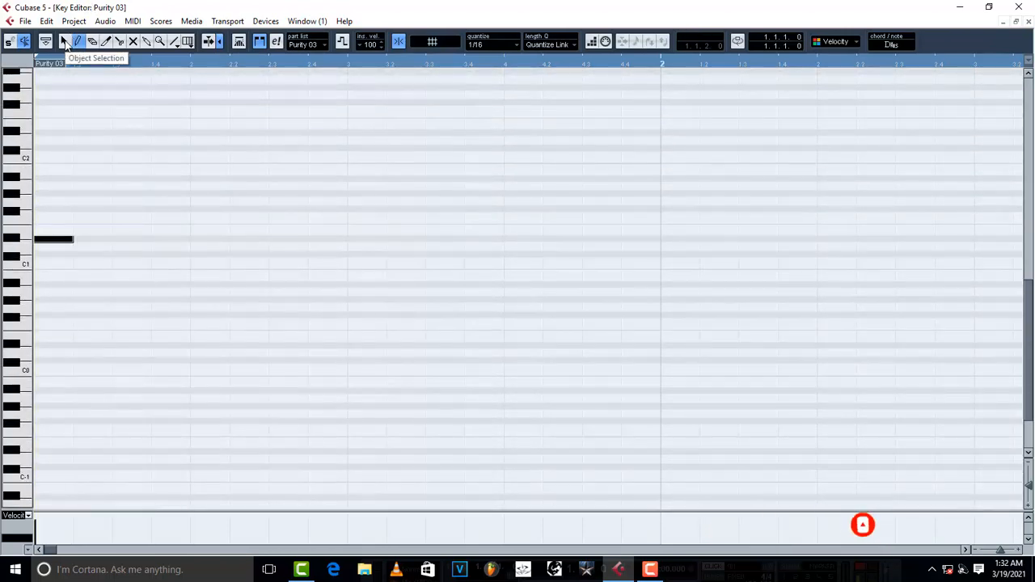
Move the D#1 note to the fourth sixteenth of beat 1, audition it in the loop, and duplicate it onto beat 2.
drag(51, 242, 163, 249)
key(space)
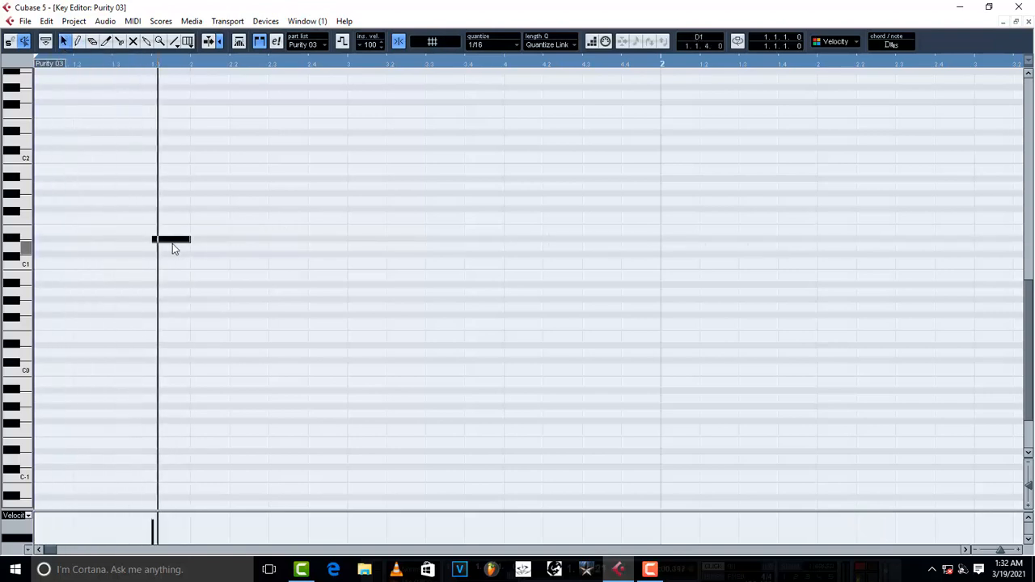
key(space)
key(space)
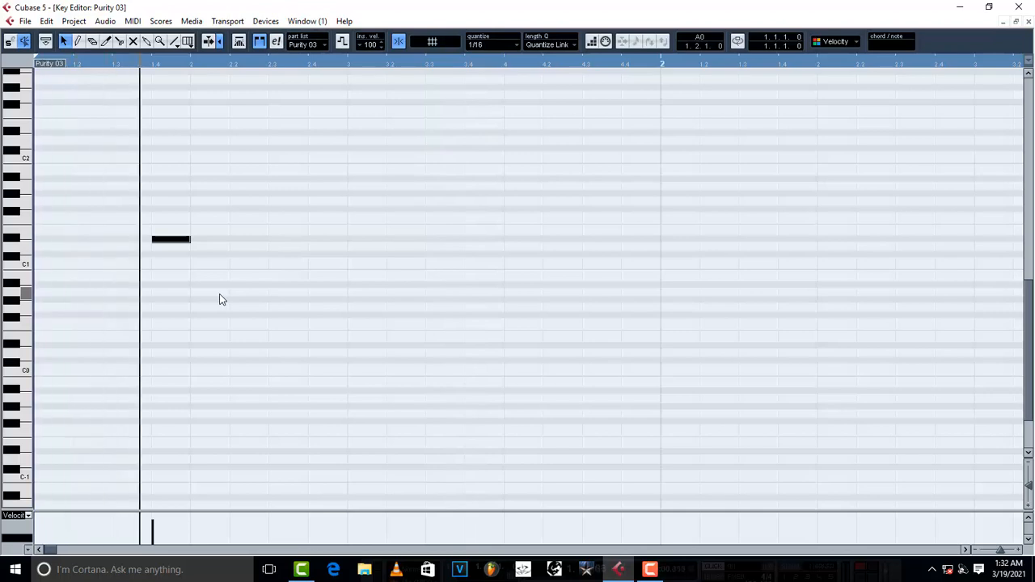
key(space)
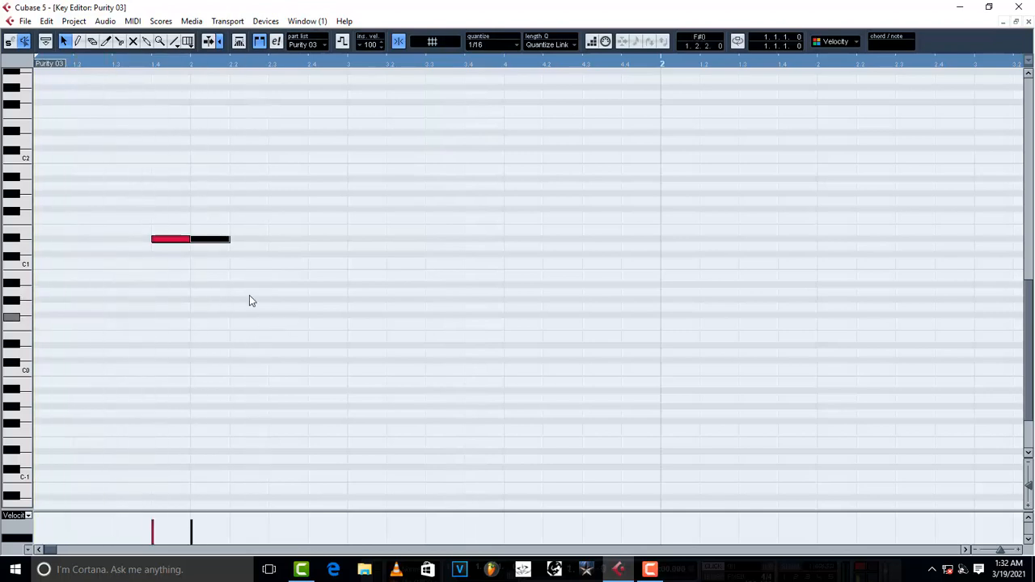
Move the duplicated D#1 note to the third sixteenth of beat 2, and add copies on beat 3's third sixteenth and beat 4.
drag(206, 244, 444, 247)
key(space)
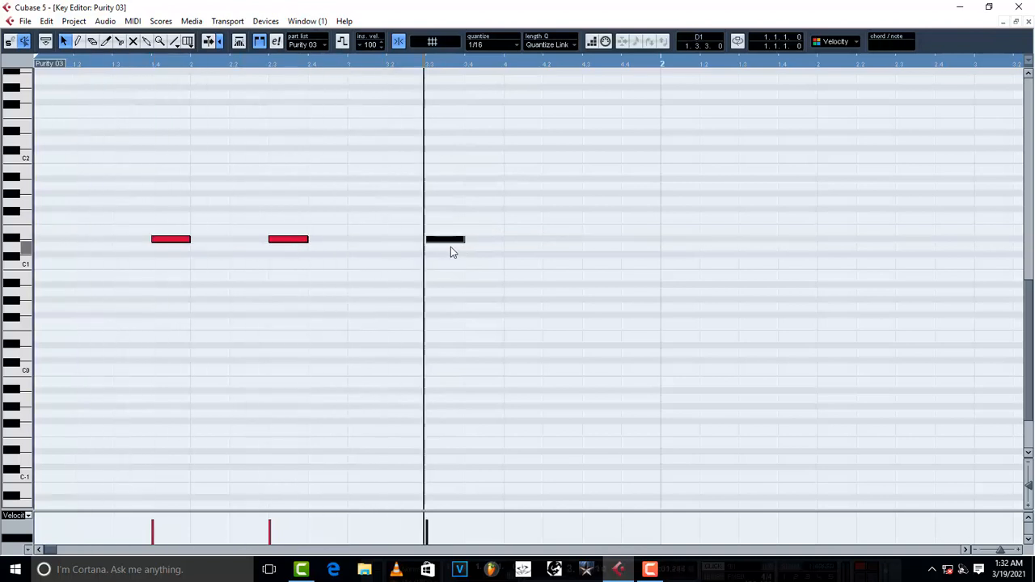
drag(450, 239, 529, 250)
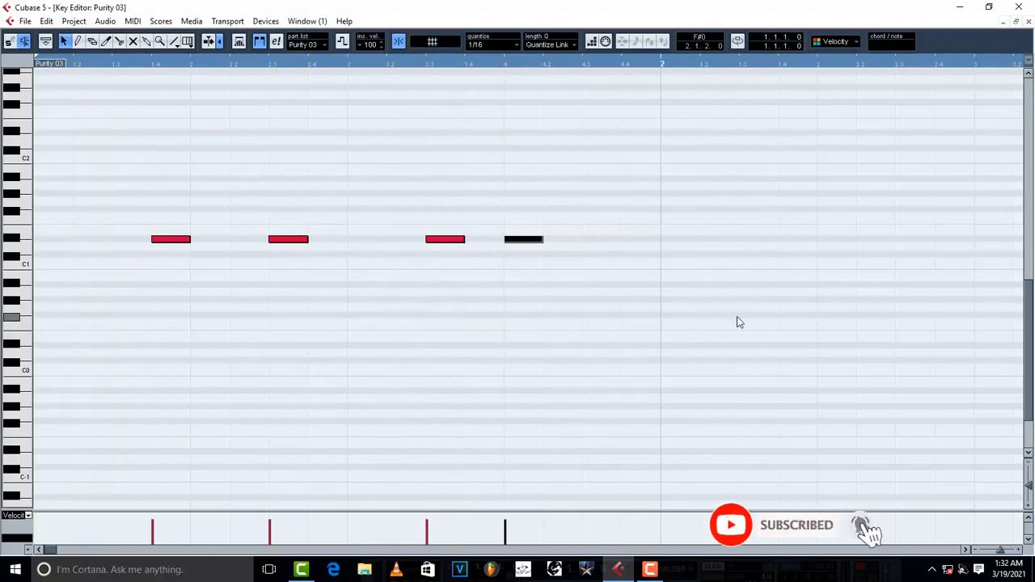
Duplicate the four bar 1 notes, move the copies to start on beat 1 of bar 2, and audition the pattern.
drag(557, 322, 171, 234)
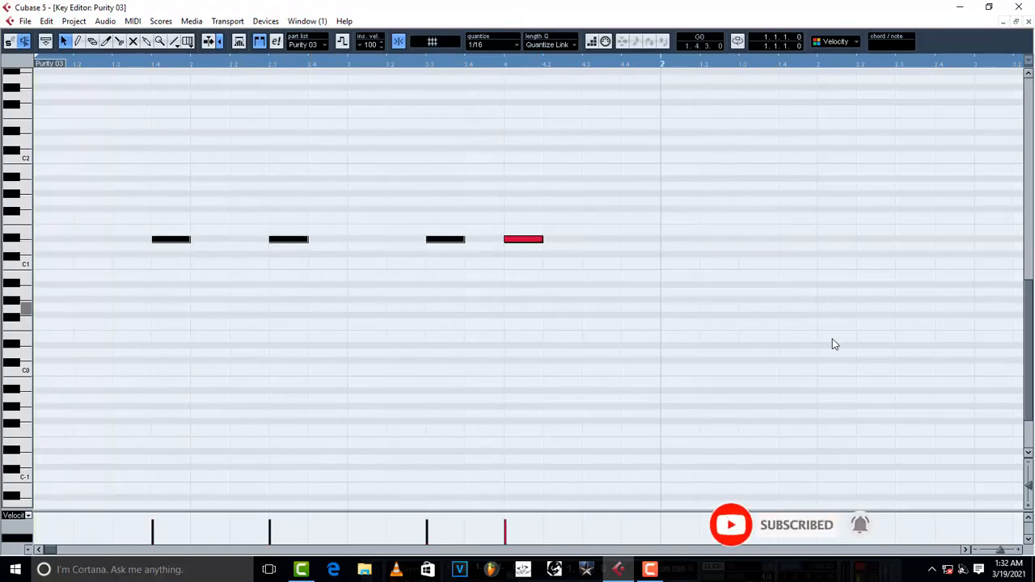
drag(806, 361, 186, 230)
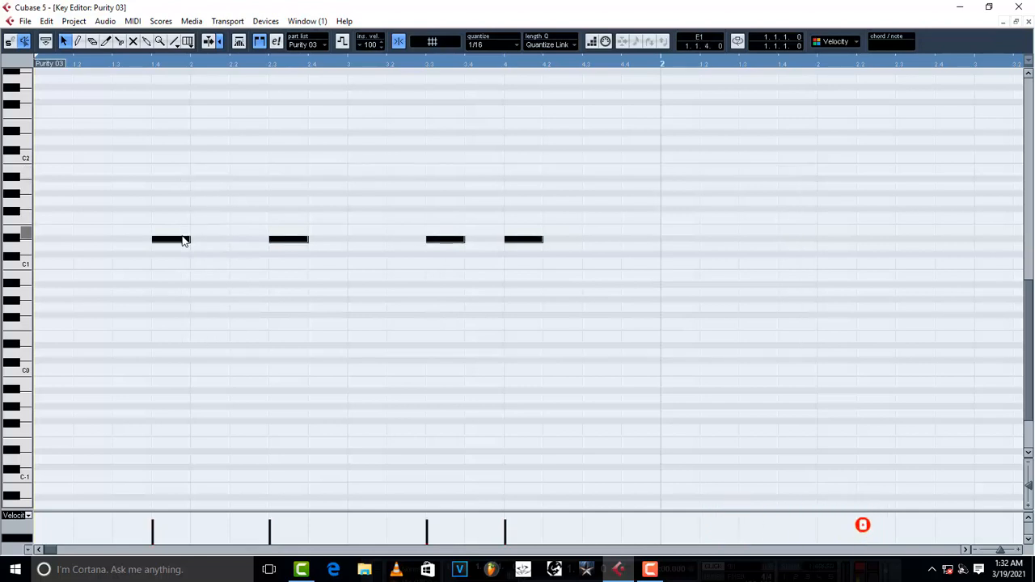
key(alt+d)
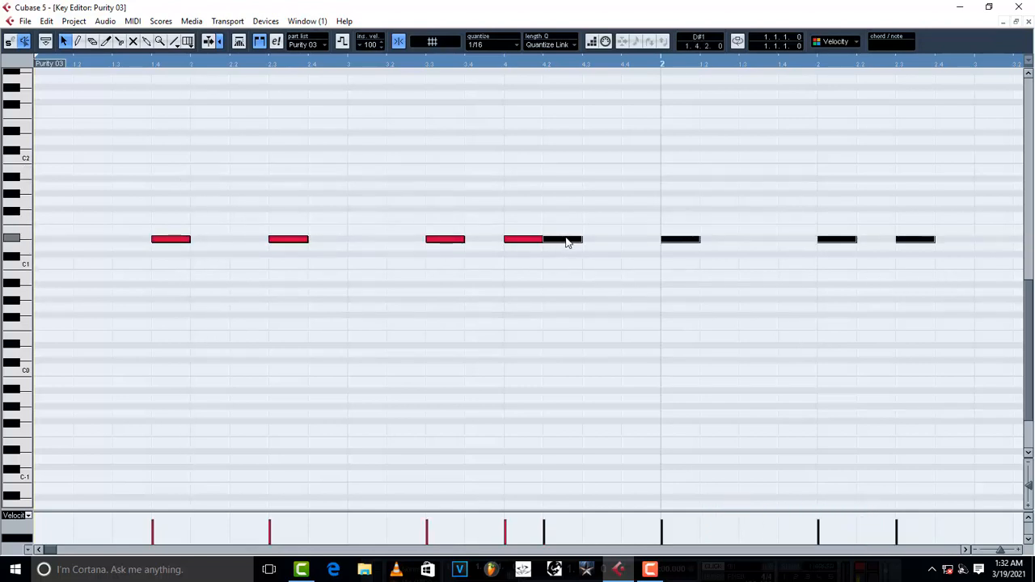
drag(566, 242, 683, 249)
key(space)
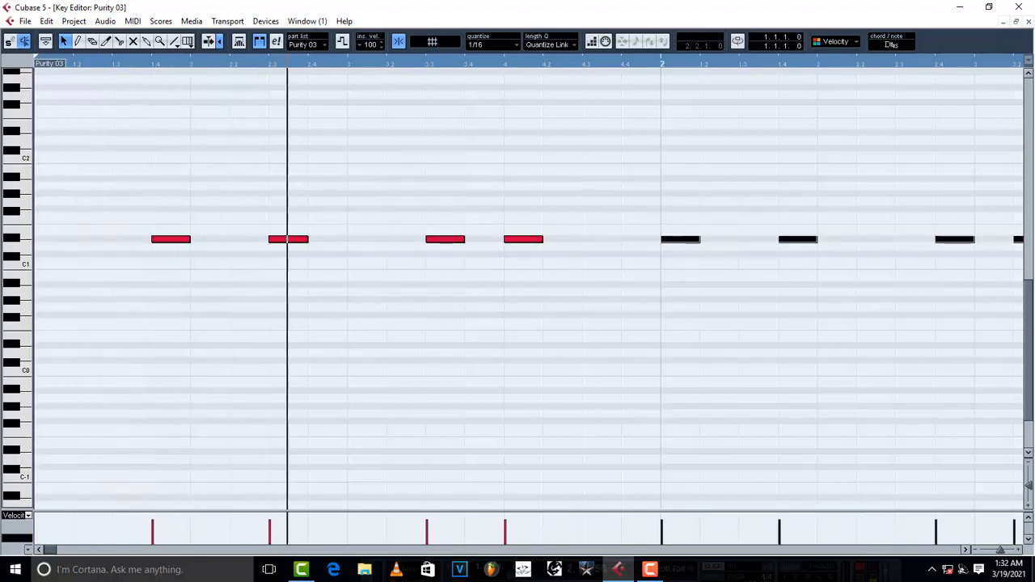
Shift the four copied notes in bar 2 to the third and finally the fourth sixteenth of beat 1, auditioning the loop.
click(965, 550)
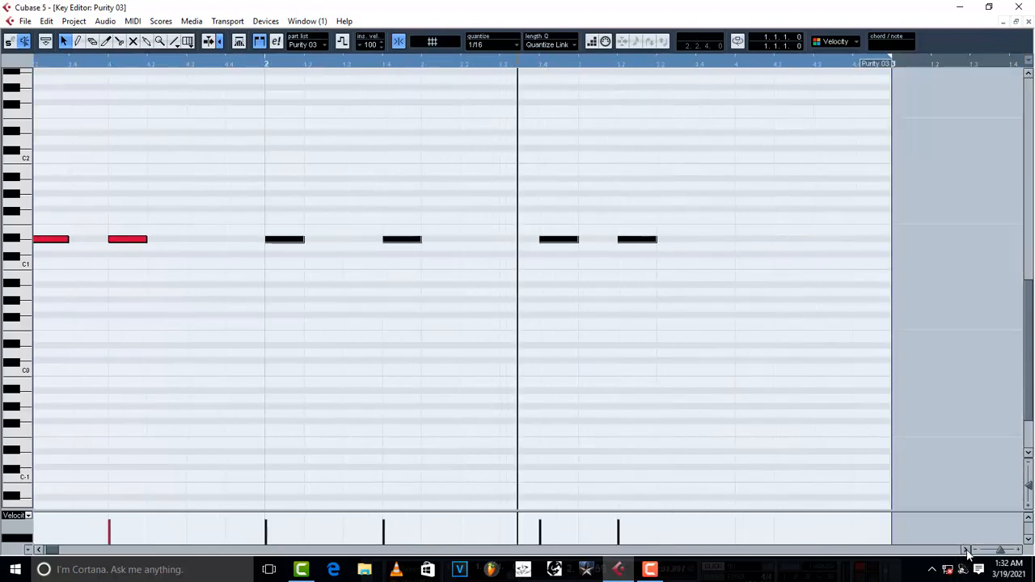
click(965, 550)
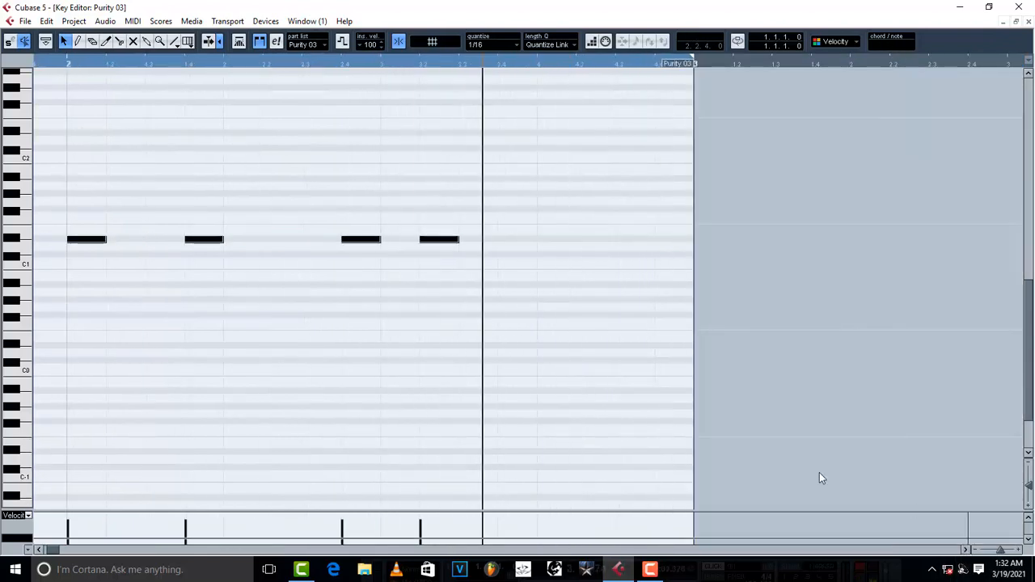
click(38, 551)
click(38, 551)
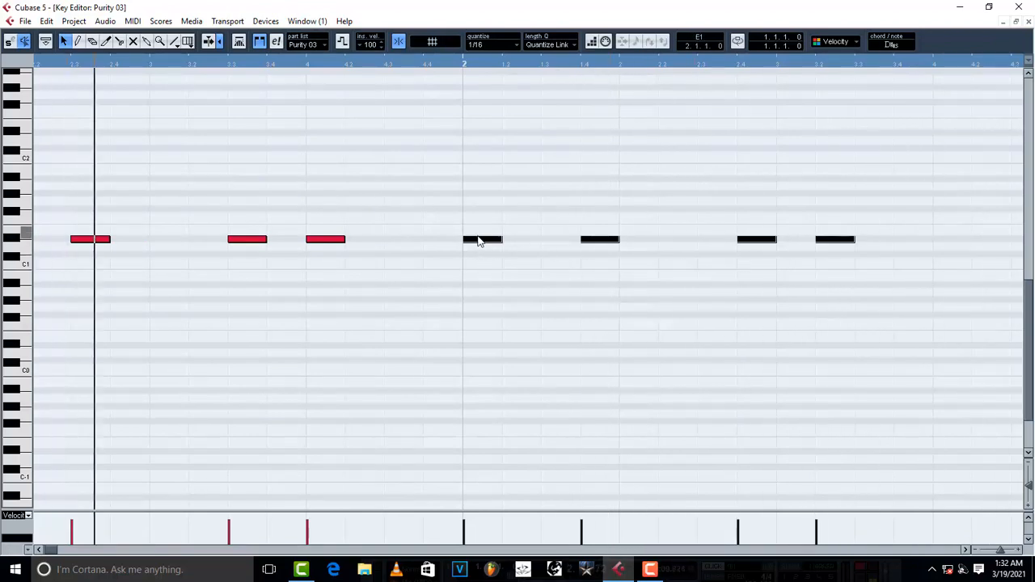
key(space)
drag(474, 242, 570, 246)
key(space)
key(space)
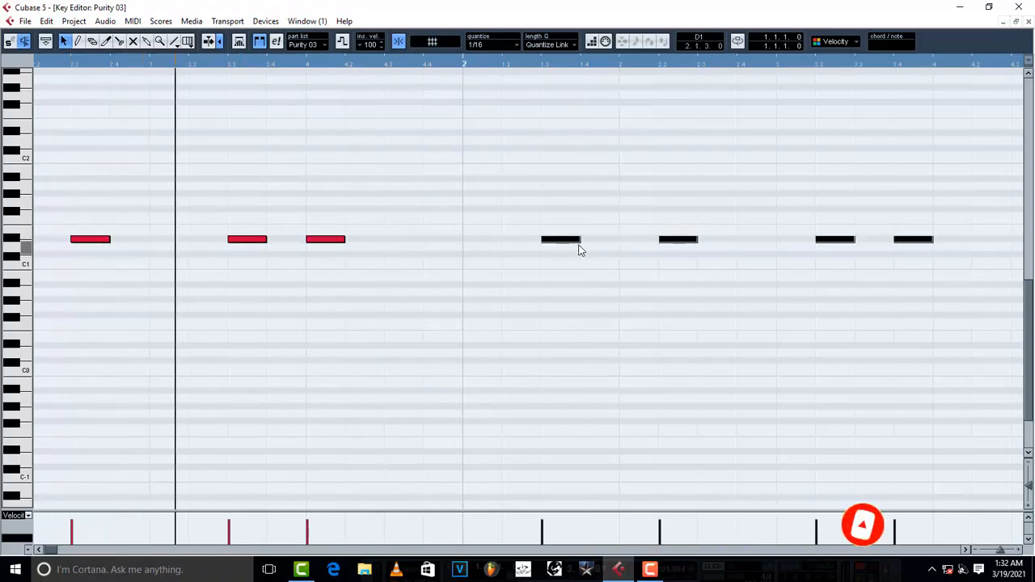
key(space)
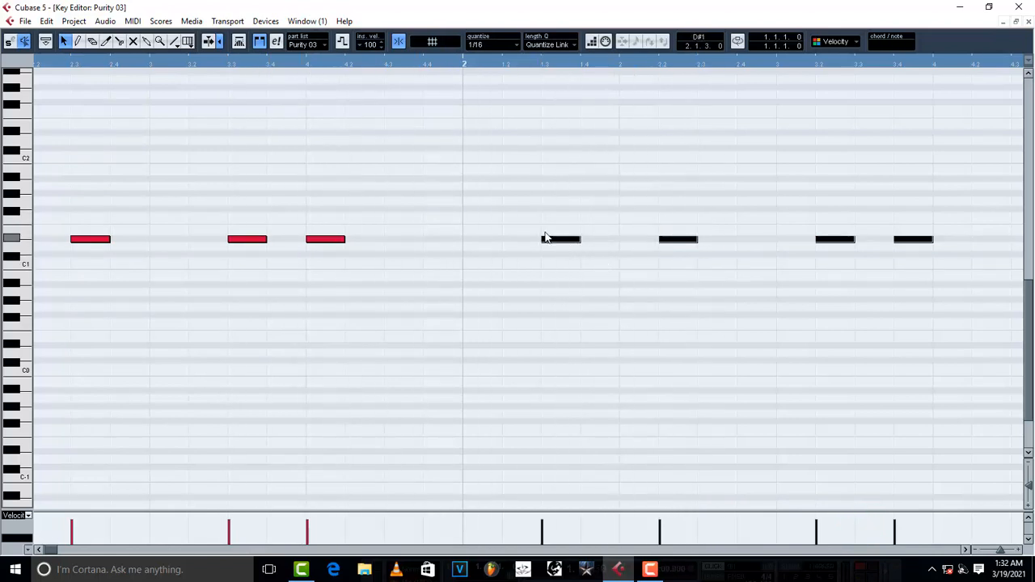
key(space)
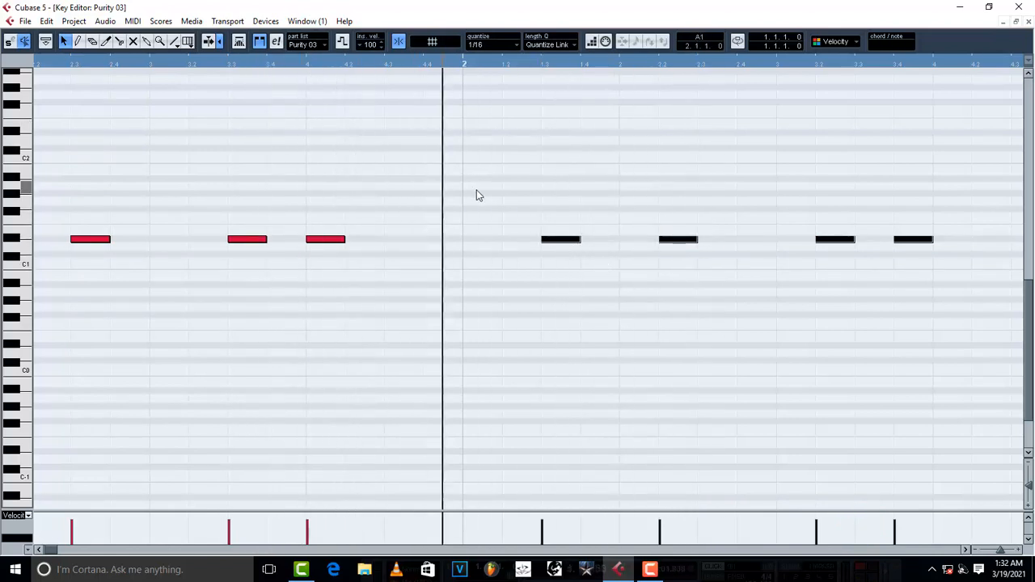
key(space)
drag(554, 246, 587, 248)
key(space)
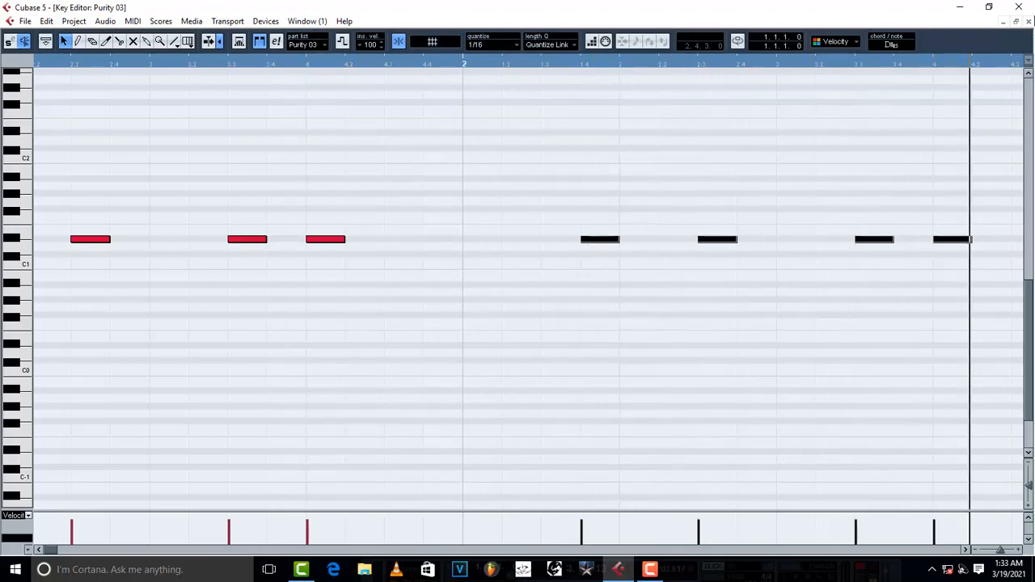
Open the Purity 02 part for note editing and clear the extra note from the fourth sixteenth of beat 3 in bar 2.
click(1029, 23)
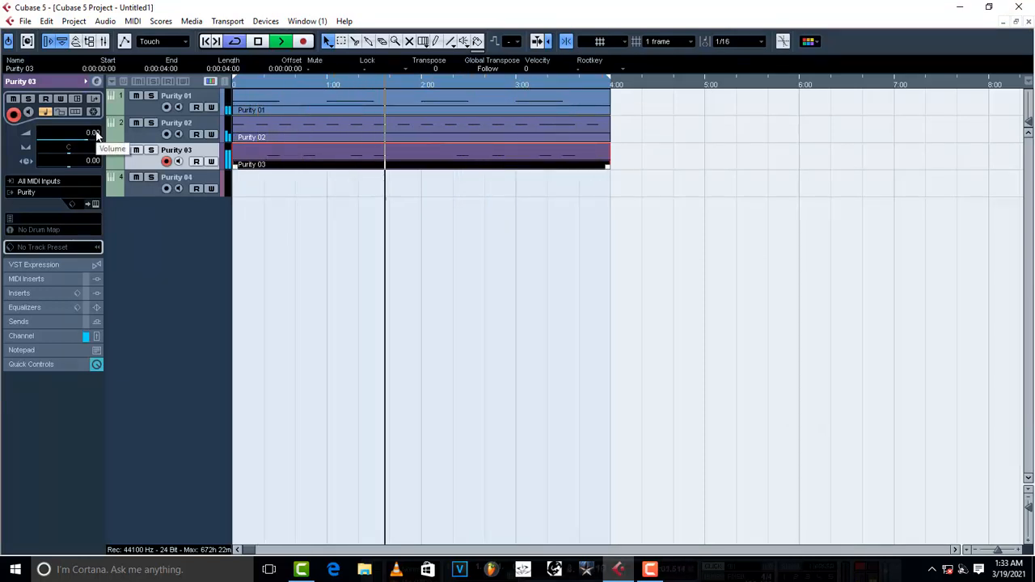
click(271, 125)
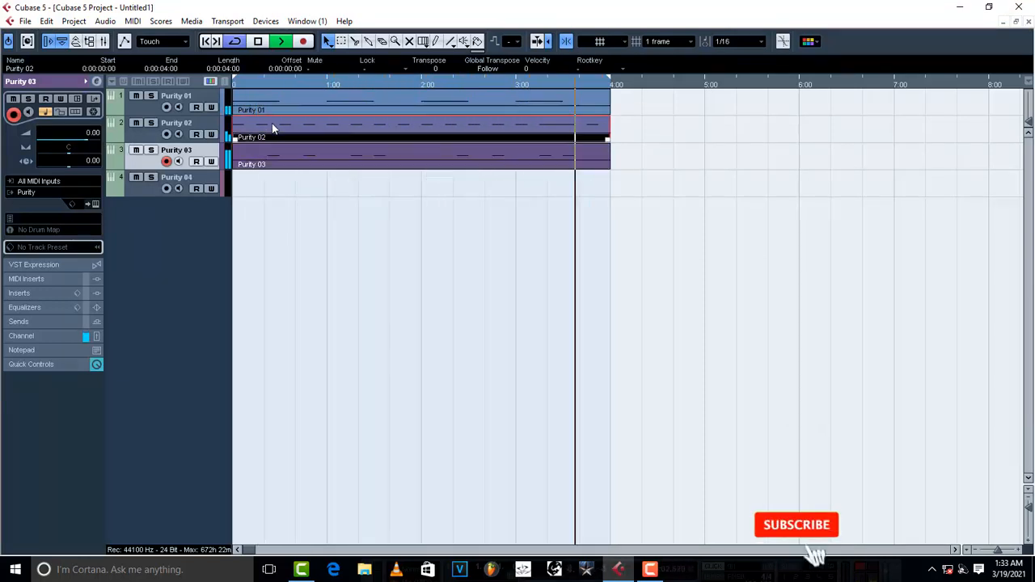
double_click(304, 133)
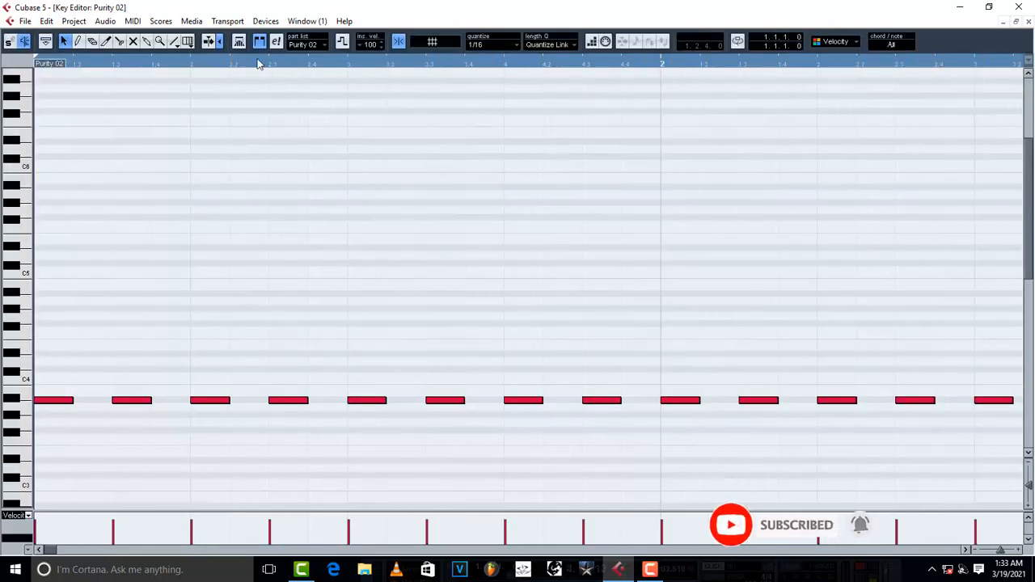
key(g)
key(g)
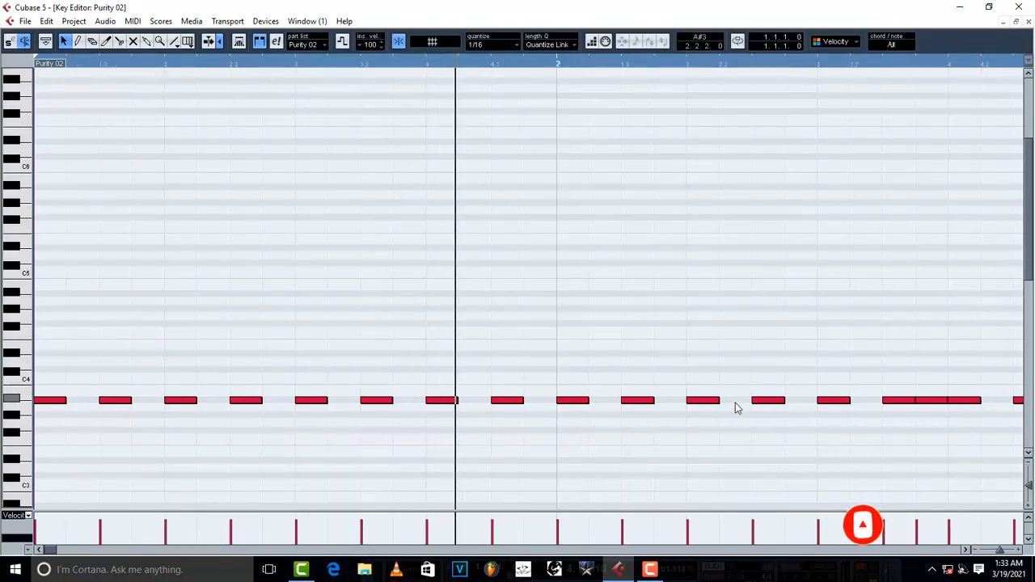
click(466, 401)
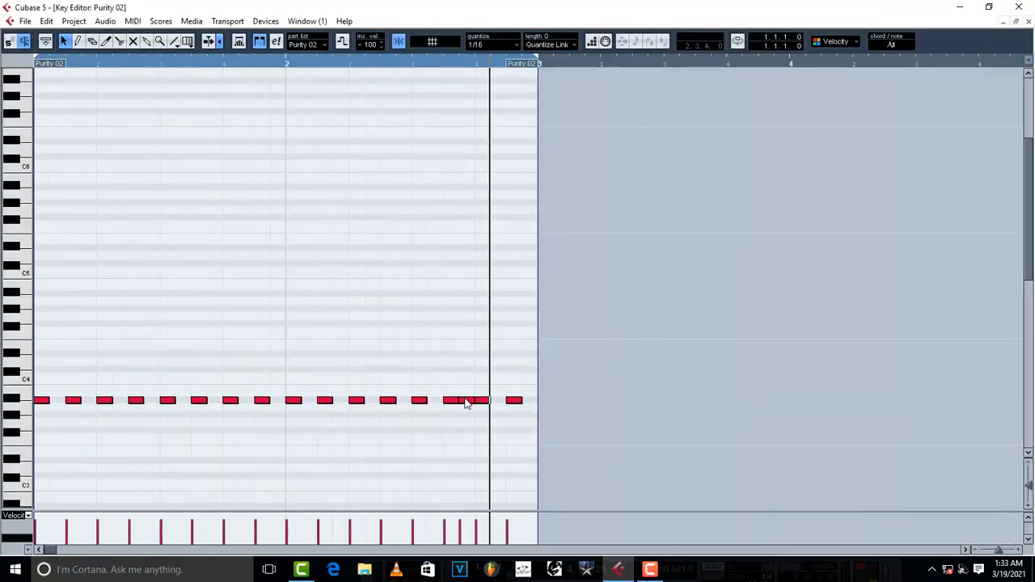
drag(467, 407, 482, 406)
Copy the A#3 notes one sixteenth later, fill the remaining gap for continuous sixteenths across both bars, and close the note editor.
drag(546, 421, 12, 377)
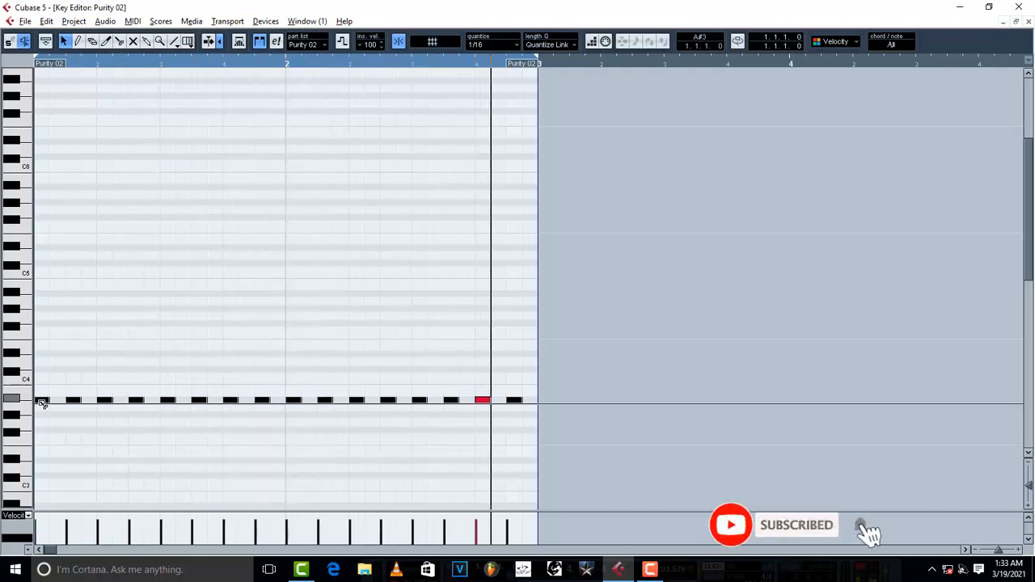
key(ctrl+a)
drag(43, 403, 56, 409)
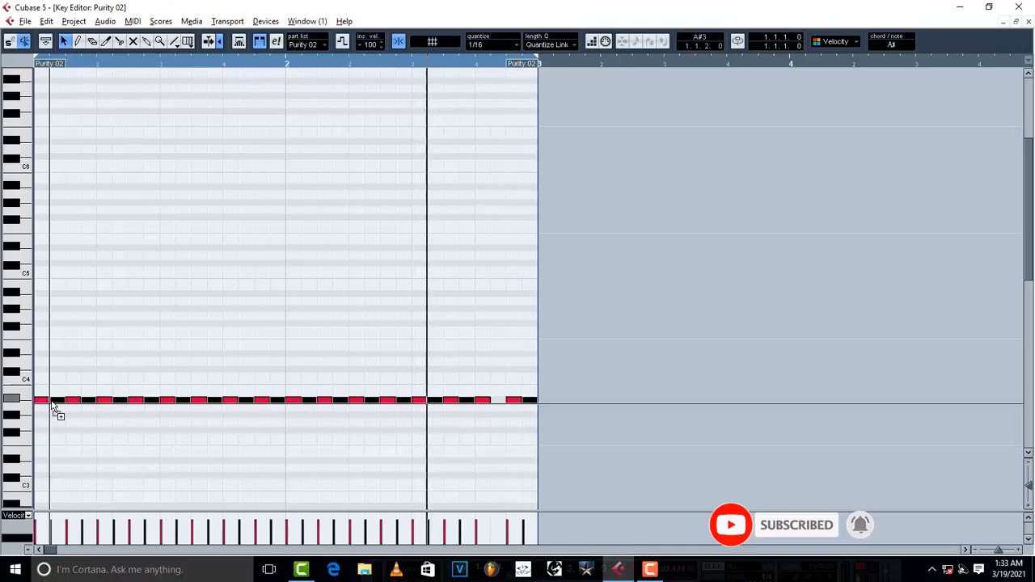
click(495, 400)
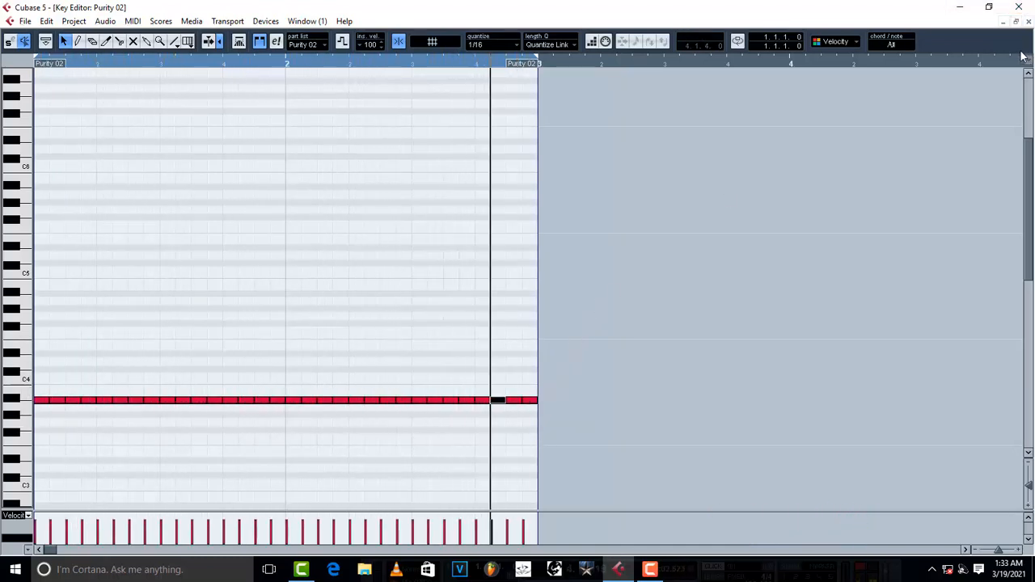
key(Escape)
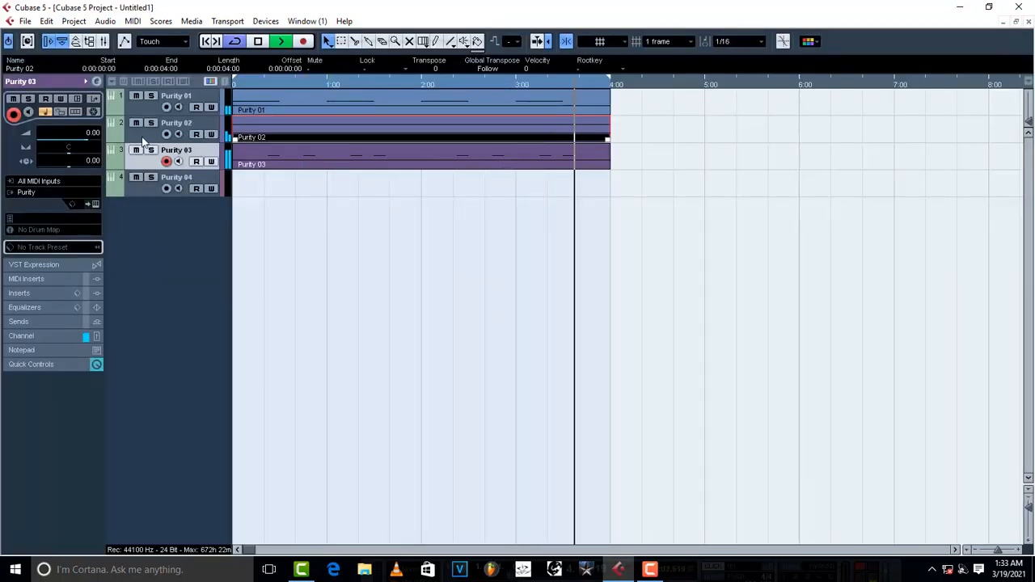
Audition the loop and lower the Purity 02 track's volume to -7.94.
key(space)
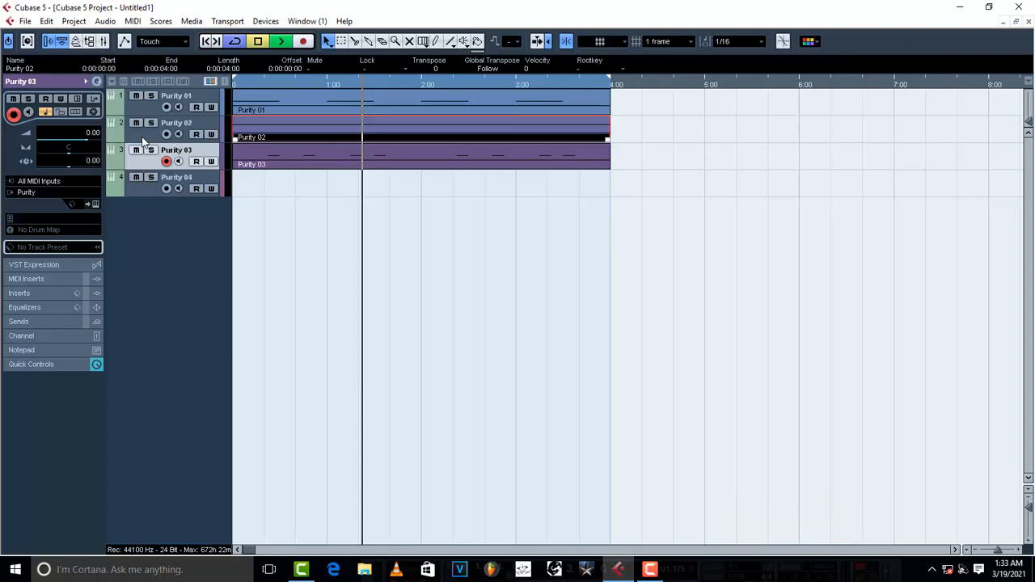
key(space)
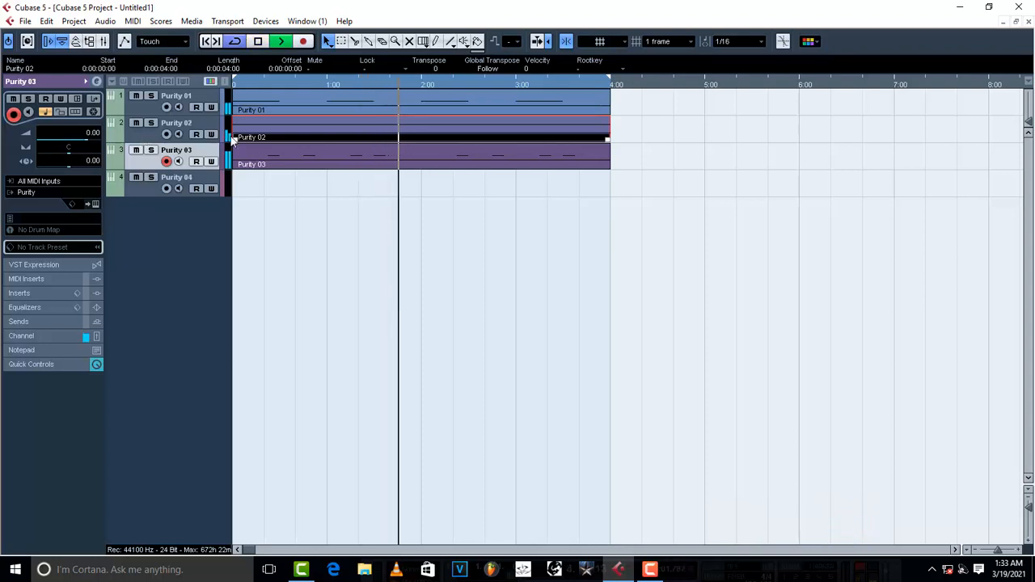
click(145, 142)
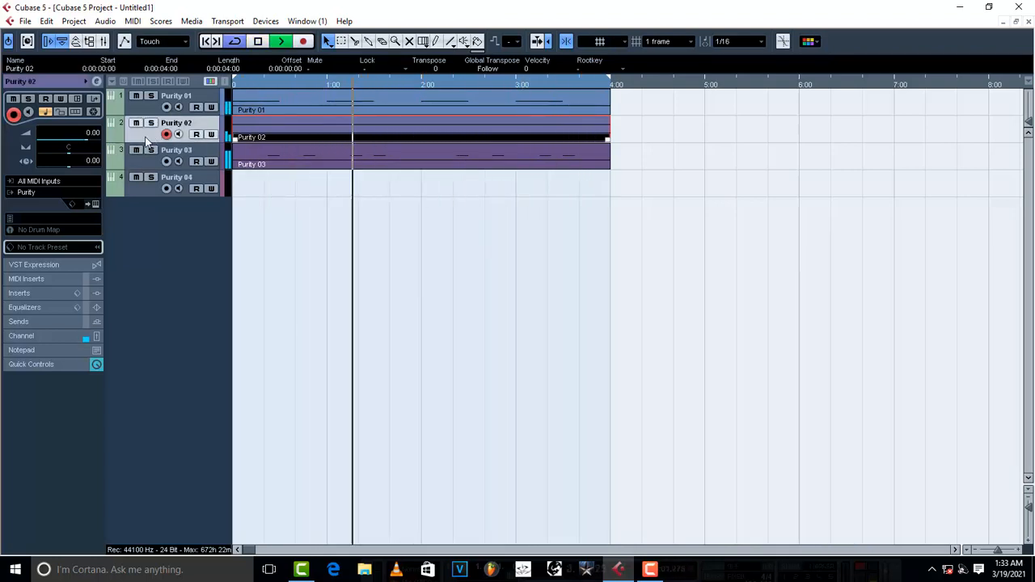
drag(76, 143, 70, 144)
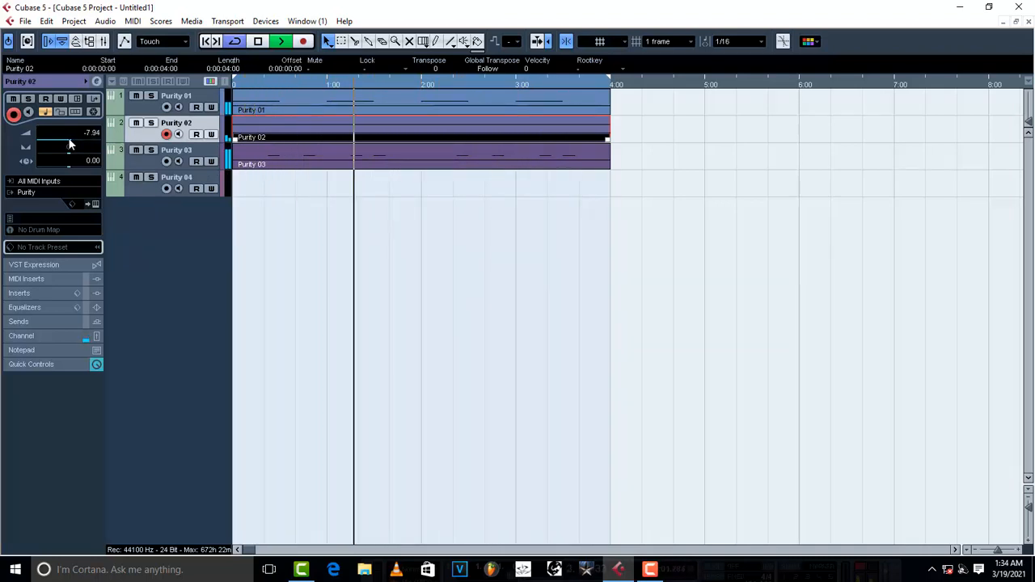
key(space)
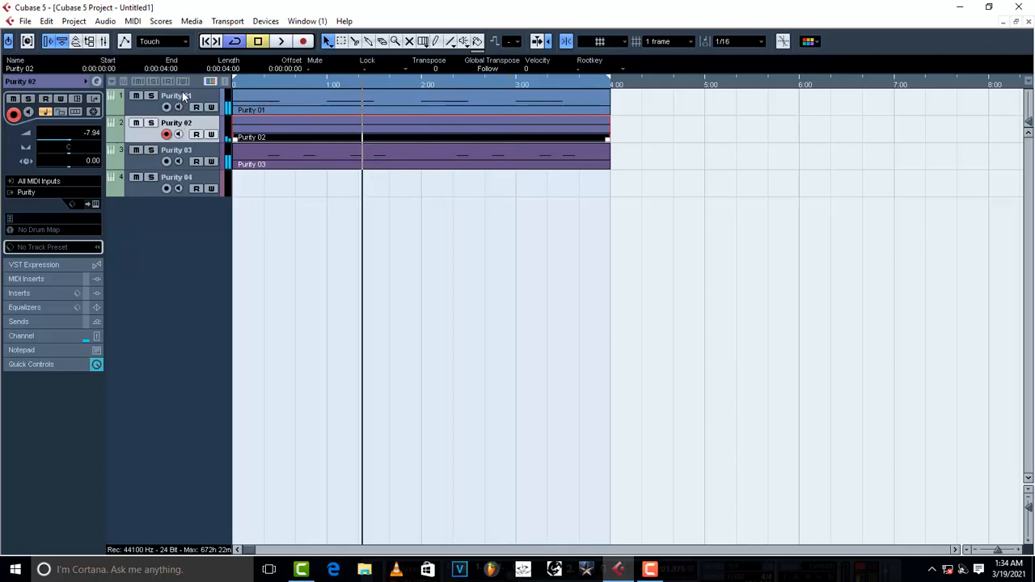
Rename the Purity 01, 02 and 03 tracks as KICK, HAT and SNARE.
double_click(179, 95)
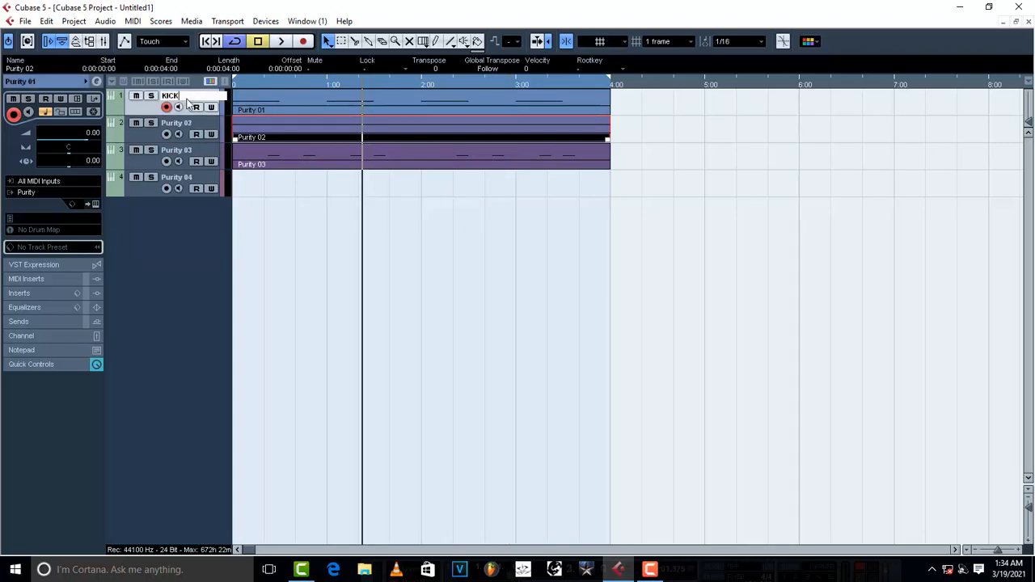
double_click(179, 124)
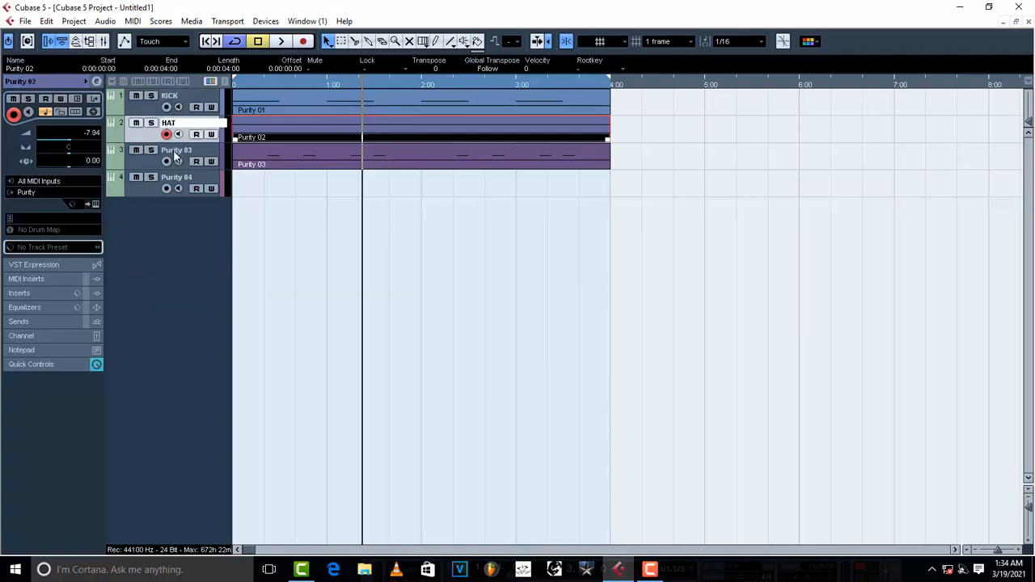
double_click(177, 153)
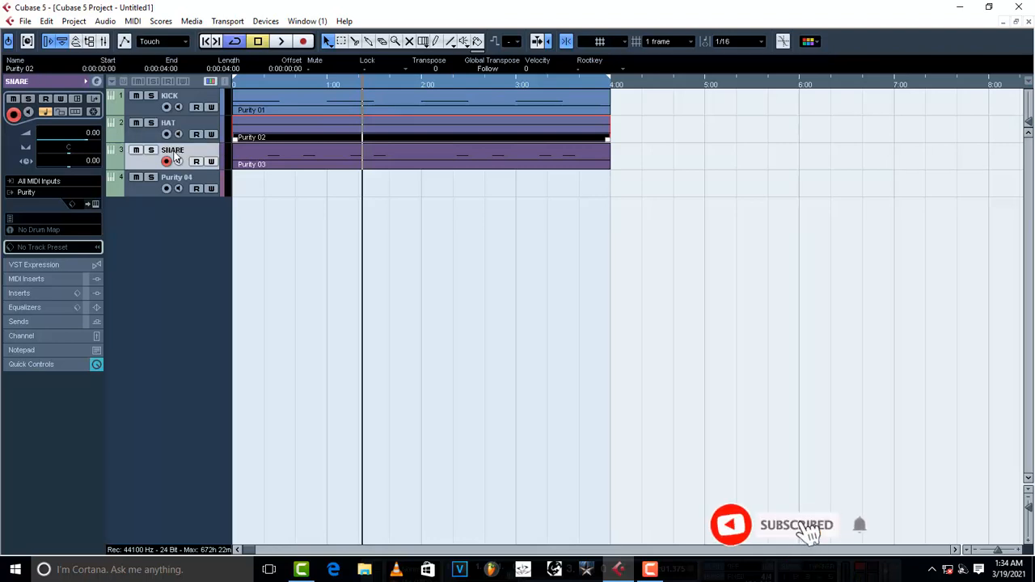
Colour the KICK track yellow, the HAT track green and the SNARE track light blue, and play the loop.
click(224, 101)
click(289, 105)
click(223, 129)
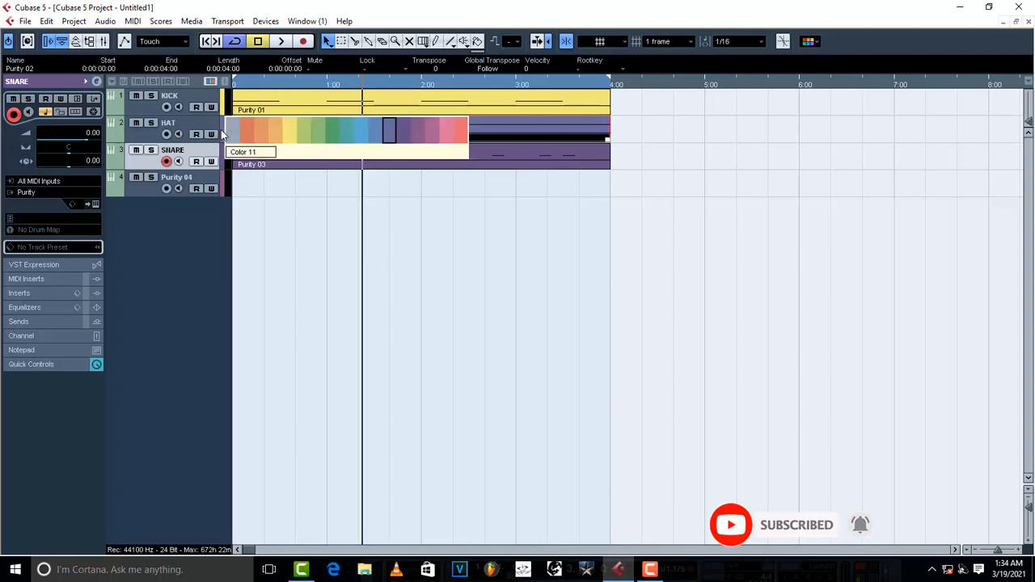
click(329, 127)
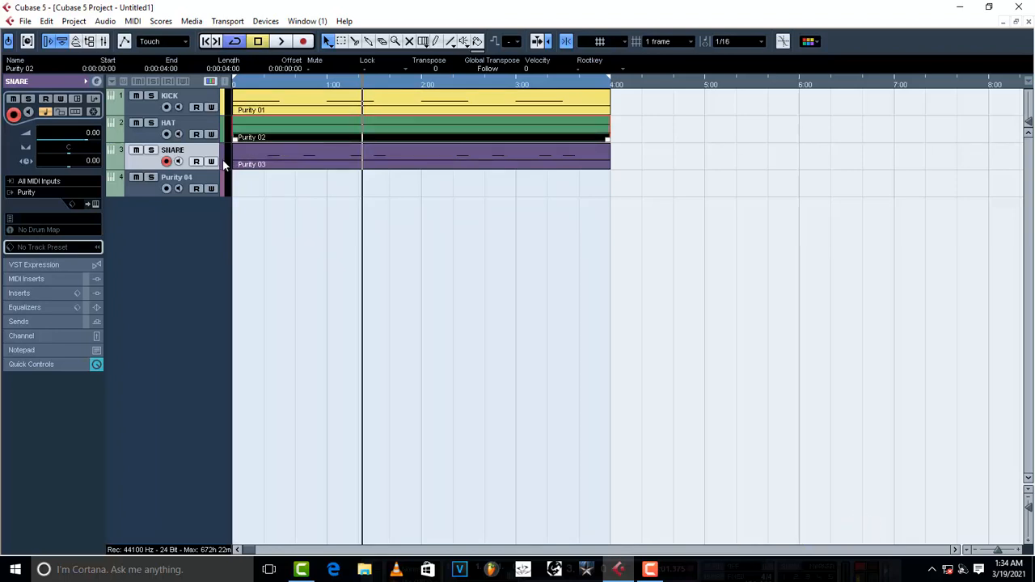
click(224, 166)
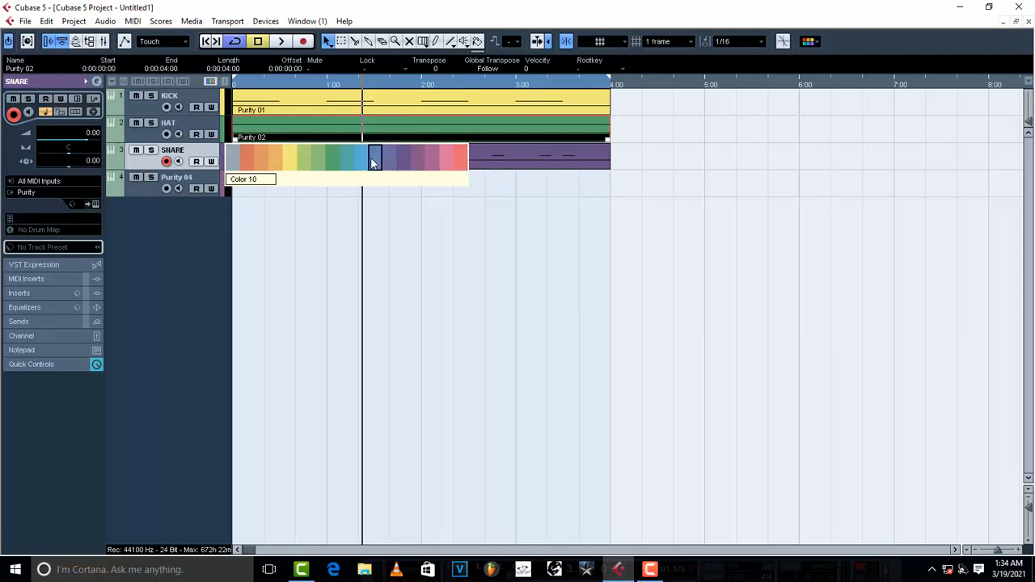
click(358, 158)
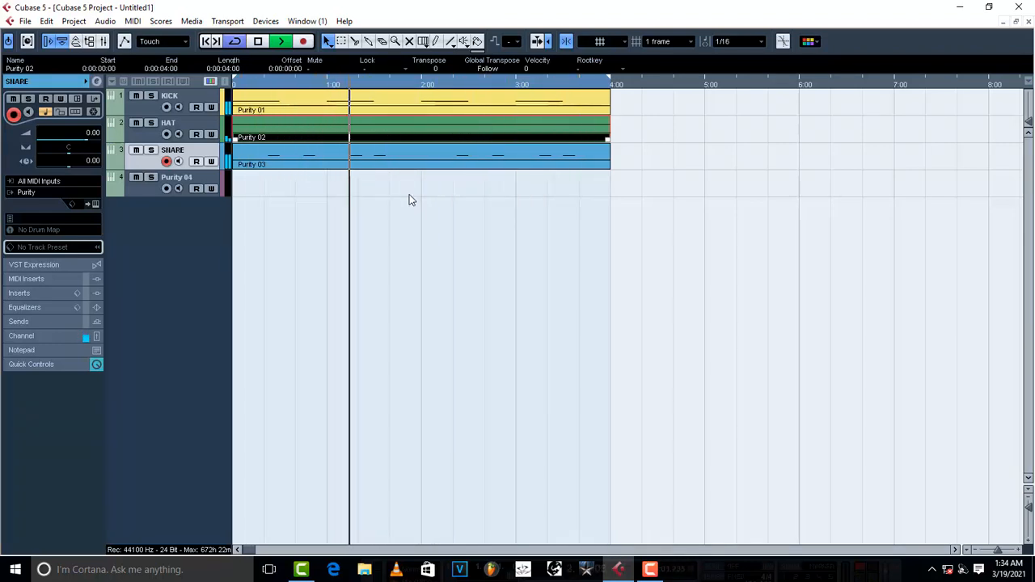
key(space)
Draw a MIDI part on the Purity 04 track from the start to 0:00:04:00 and open it in the note editor.
click(150, 190)
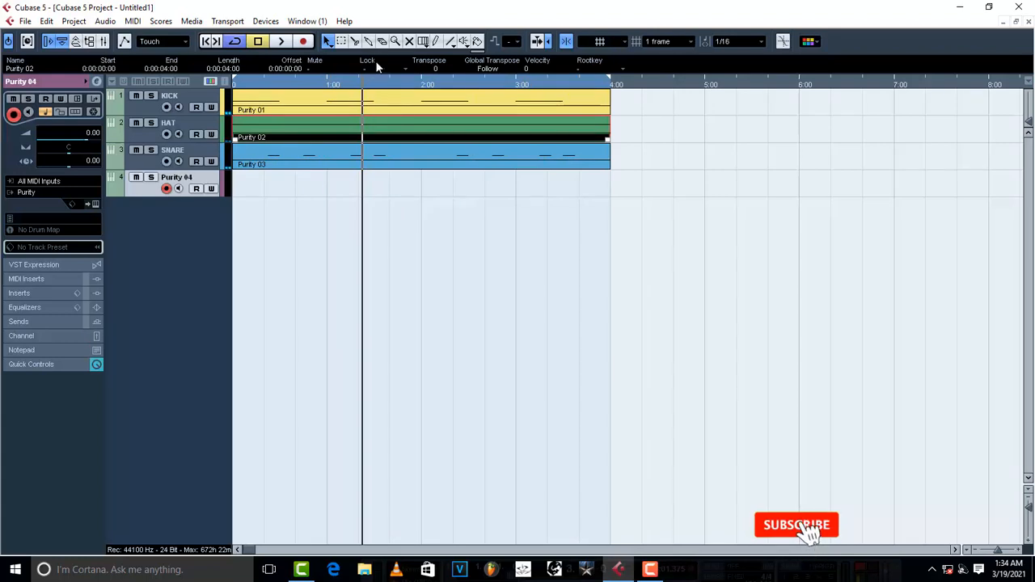
click(435, 42)
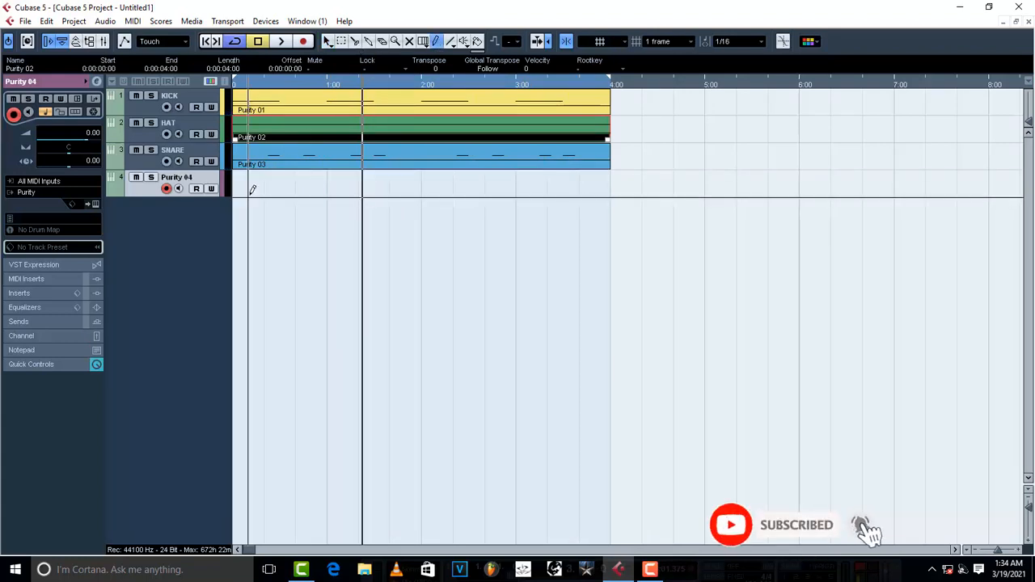
drag(235, 182, 532, 188)
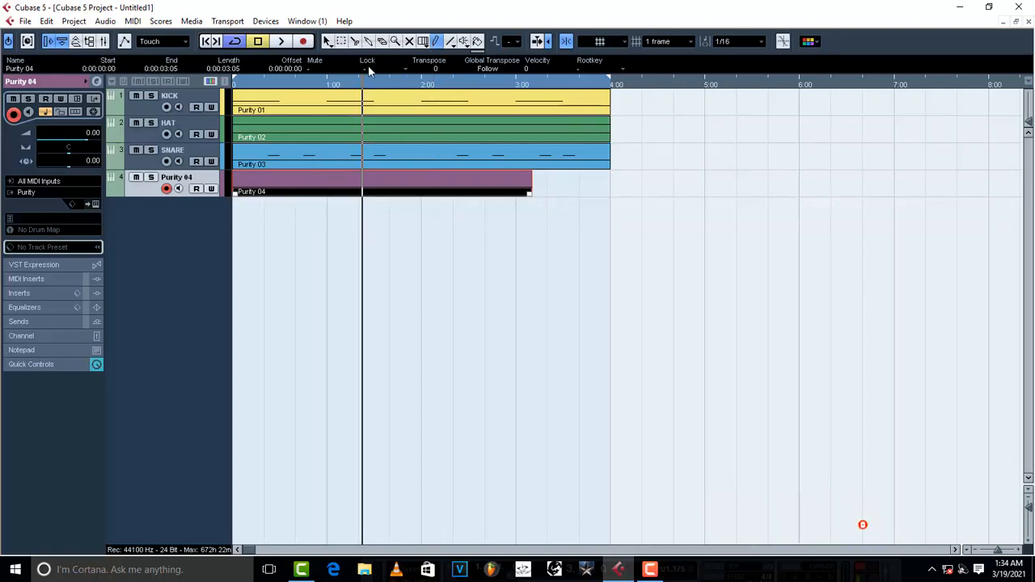
drag(531, 195, 608, 190)
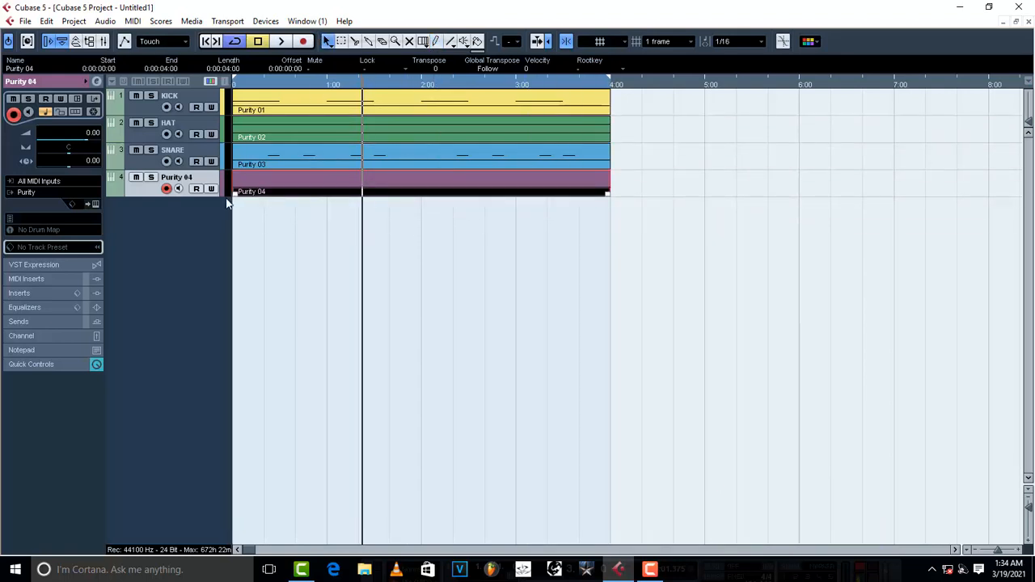
drag(236, 196, 230, 196)
double_click(426, 183)
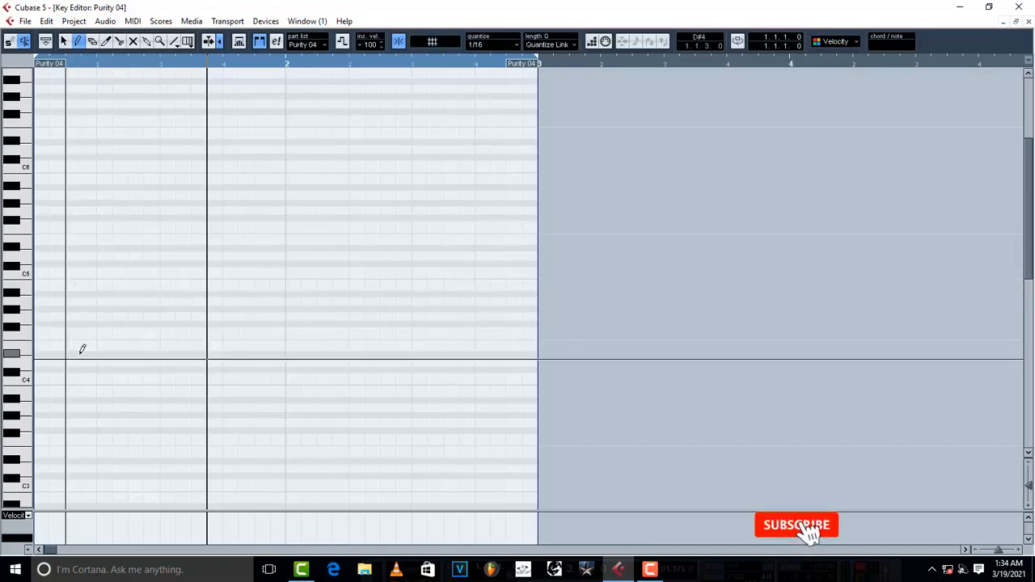
Draw a sixteenth note in the Purity 04 part, place it on E3 at the start of bar 1, and audition it.
click(99, 63)
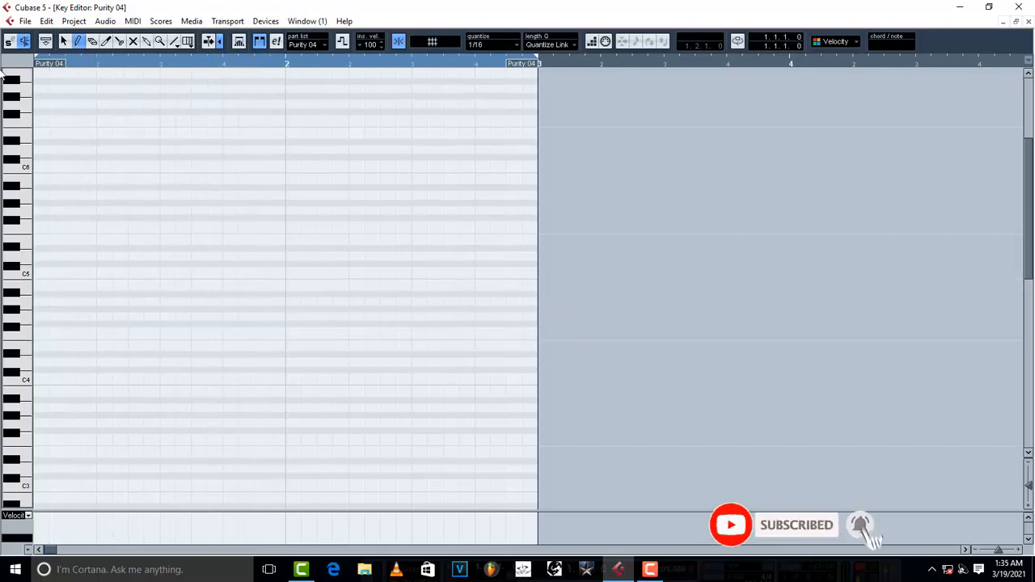
key(space)
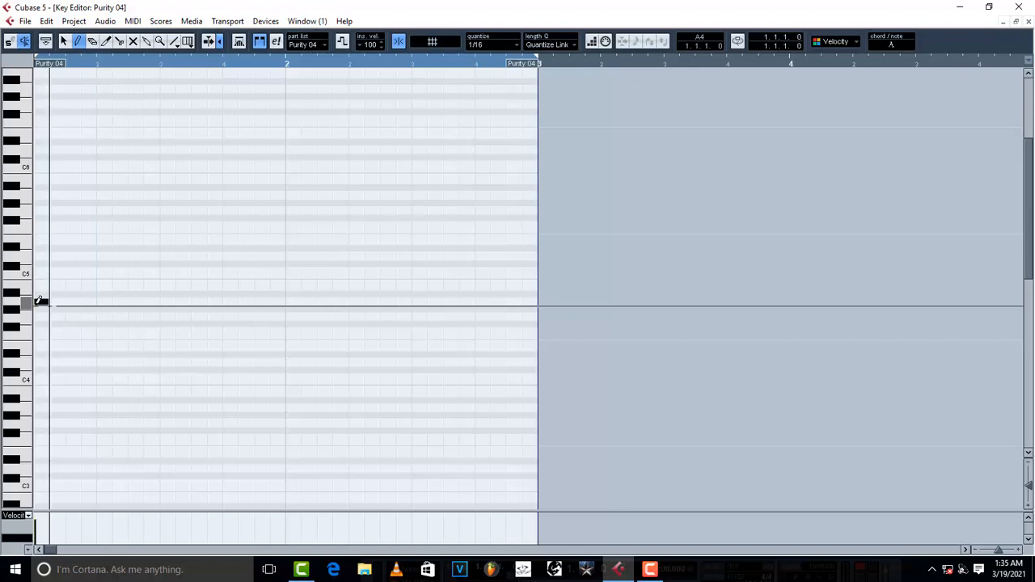
click(38, 301)
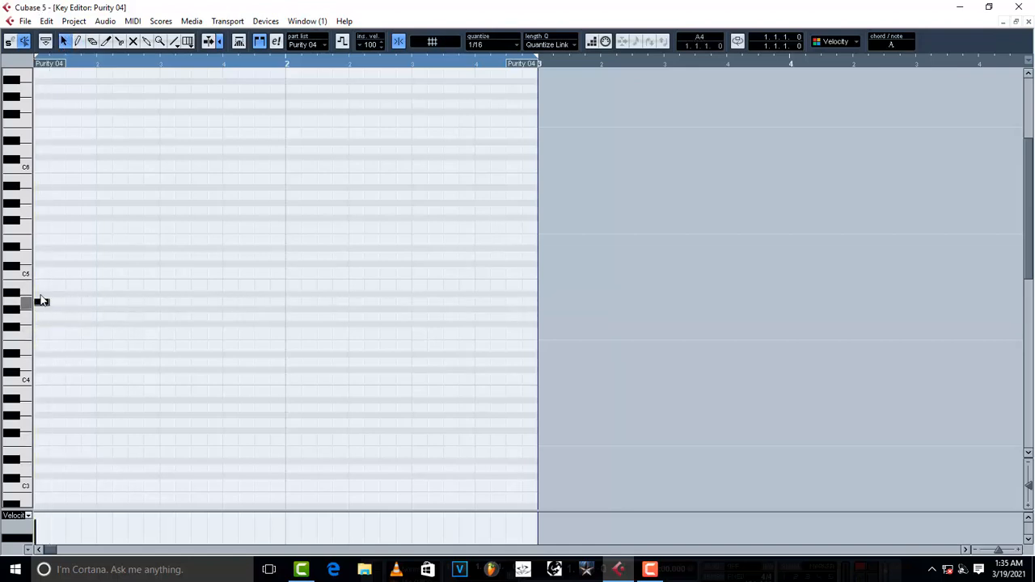
drag(37, 248, 58, 450)
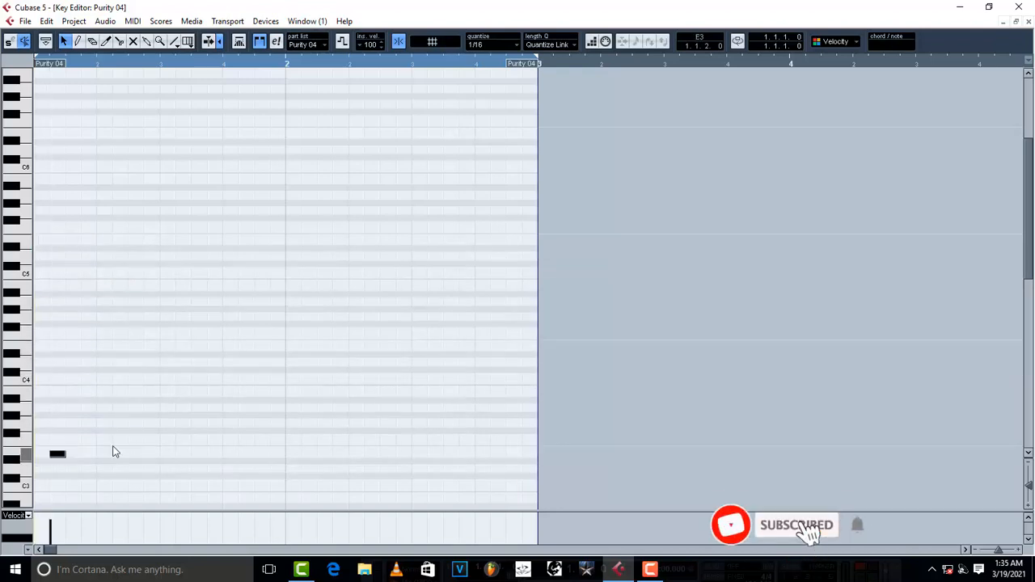
scroll(56, 329, down, 3)
drag(58, 194, 44, 197)
key(space)
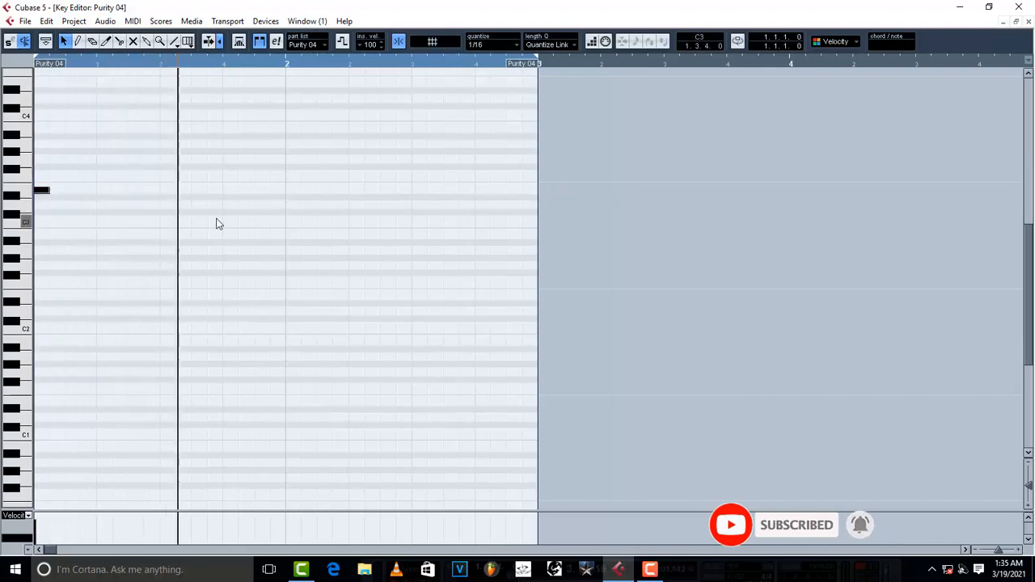
key(space)
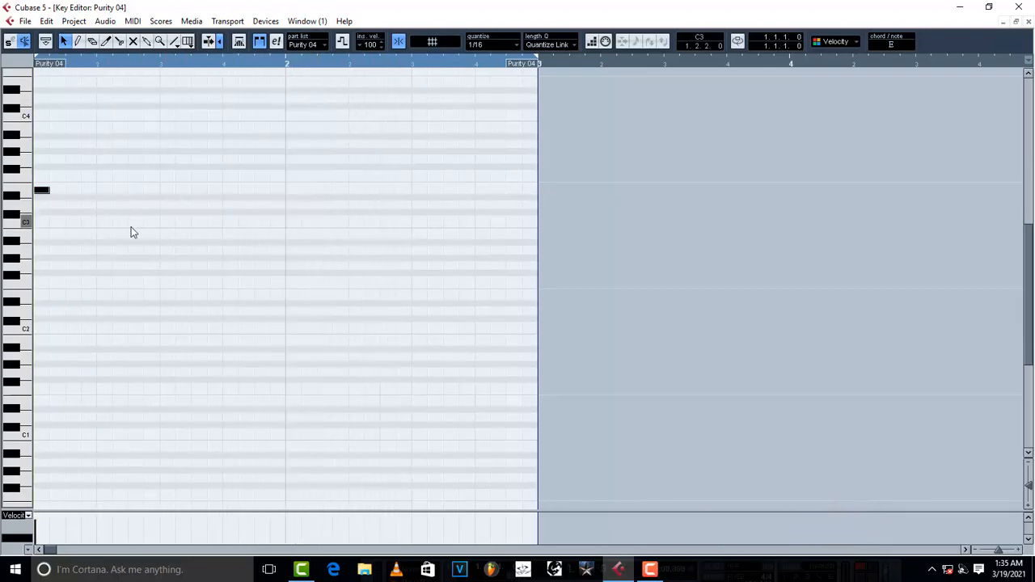
Copy the note to B2 at the start of bar 2 and again at 2.4.3, auditioning the loop.
drag(56, 194, 271, 236)
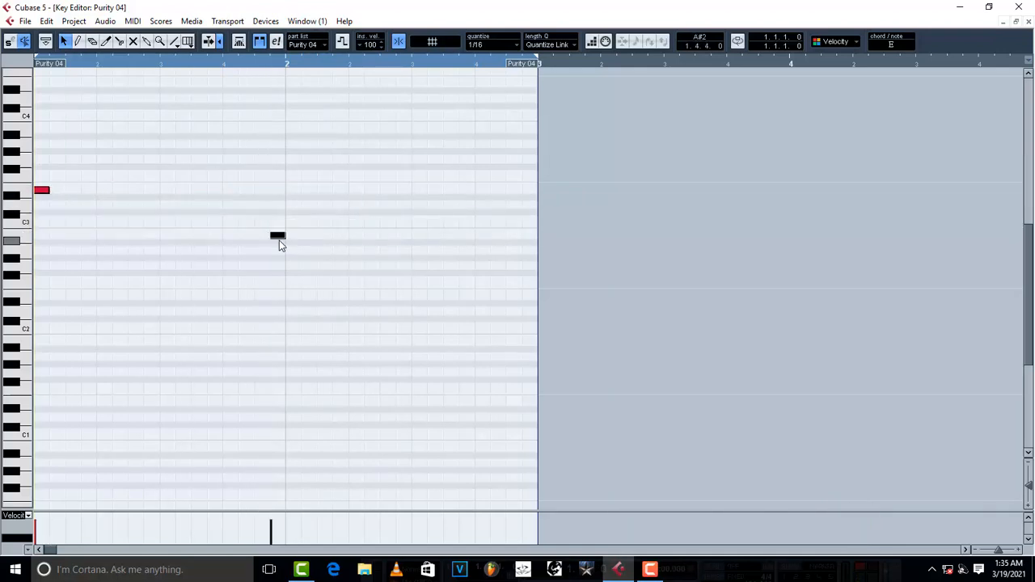
key(space)
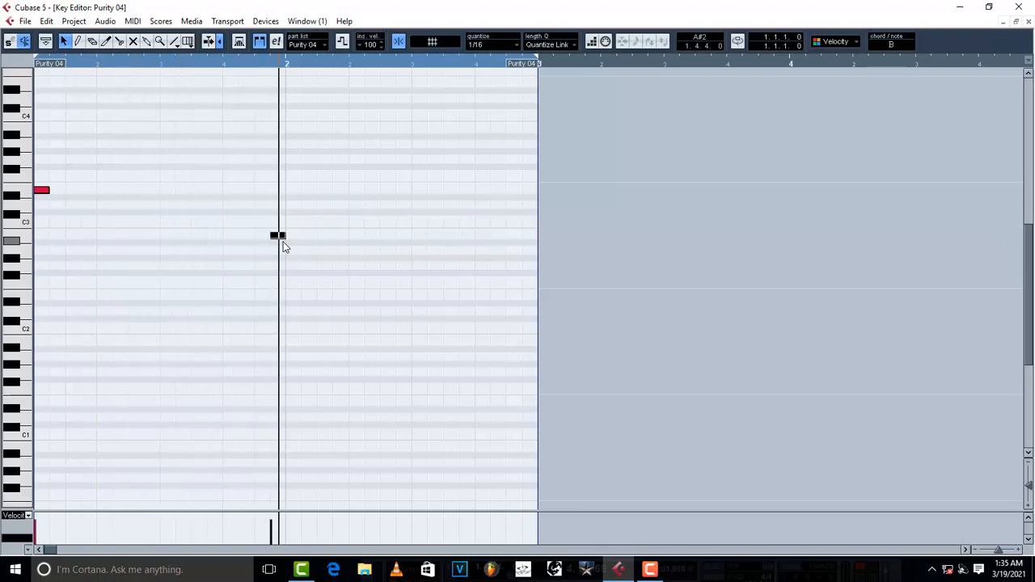
click(277, 235)
drag(282, 237, 284, 237)
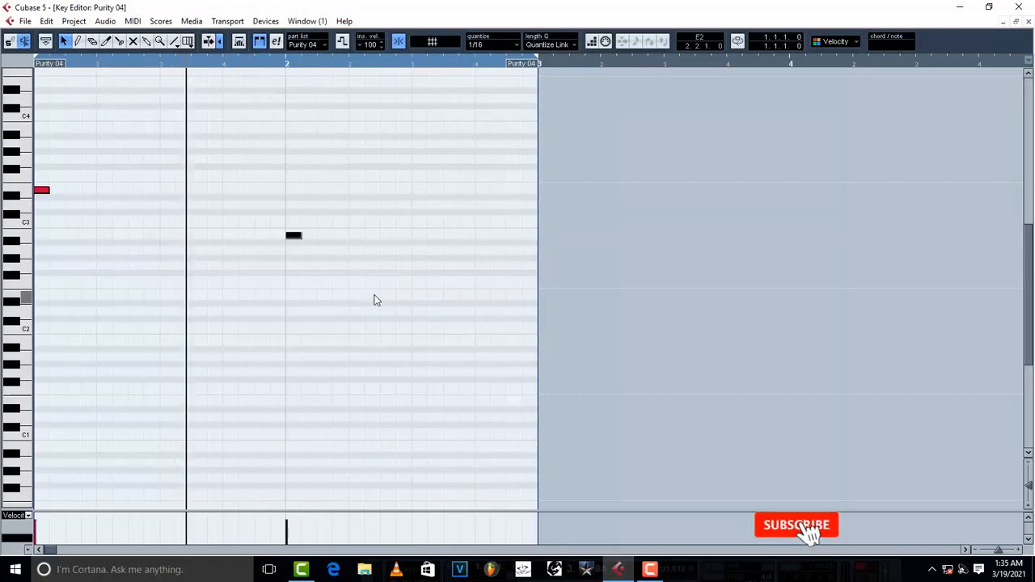
drag(300, 236, 494, 244)
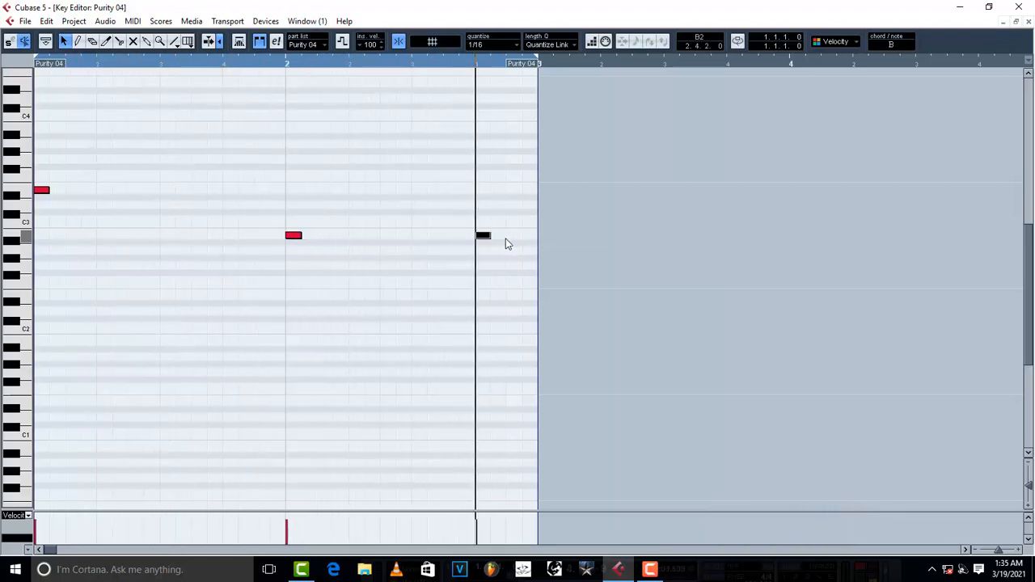
drag(483, 237, 524, 235)
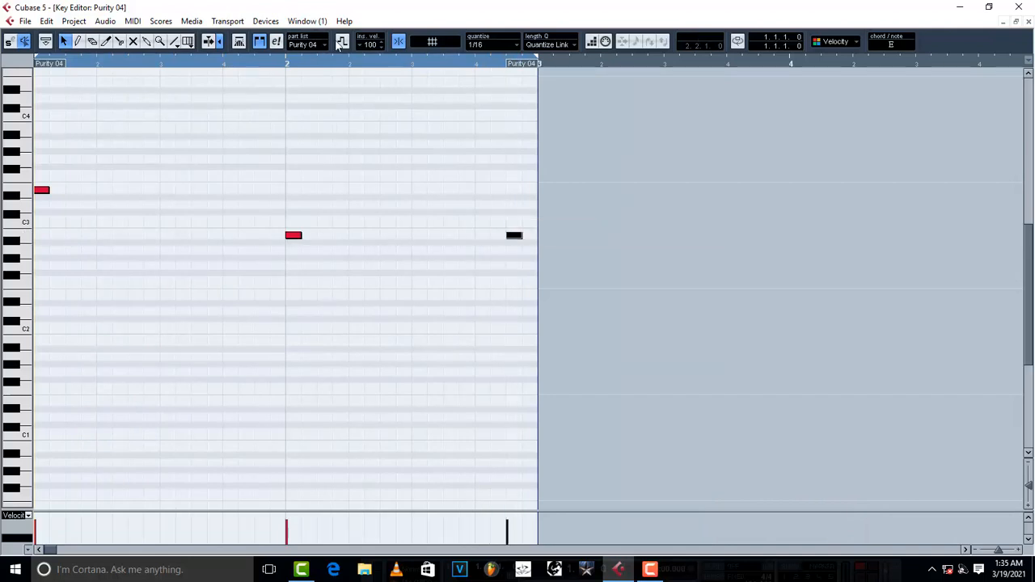
click(342, 64)
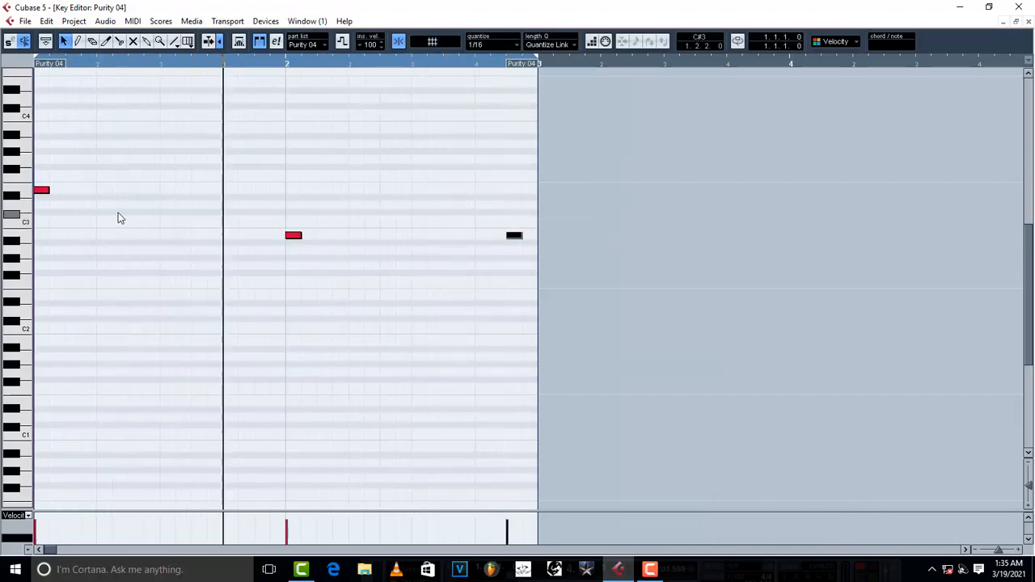
Duplicate the opening E3 note, move the copy to G3 on beat 3 of bar 1, and audition it.
click(45, 191)
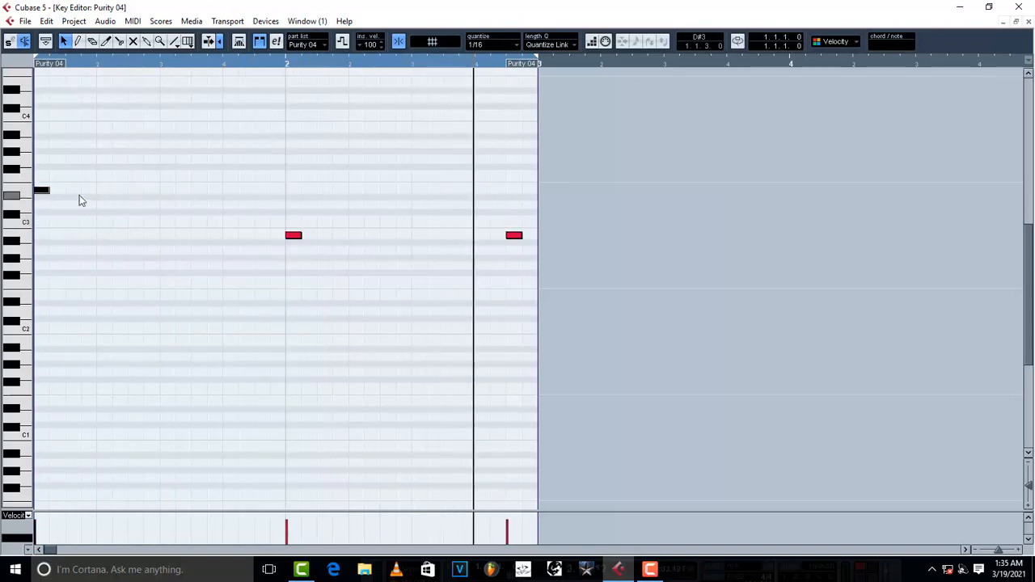
key(ctrl+d)
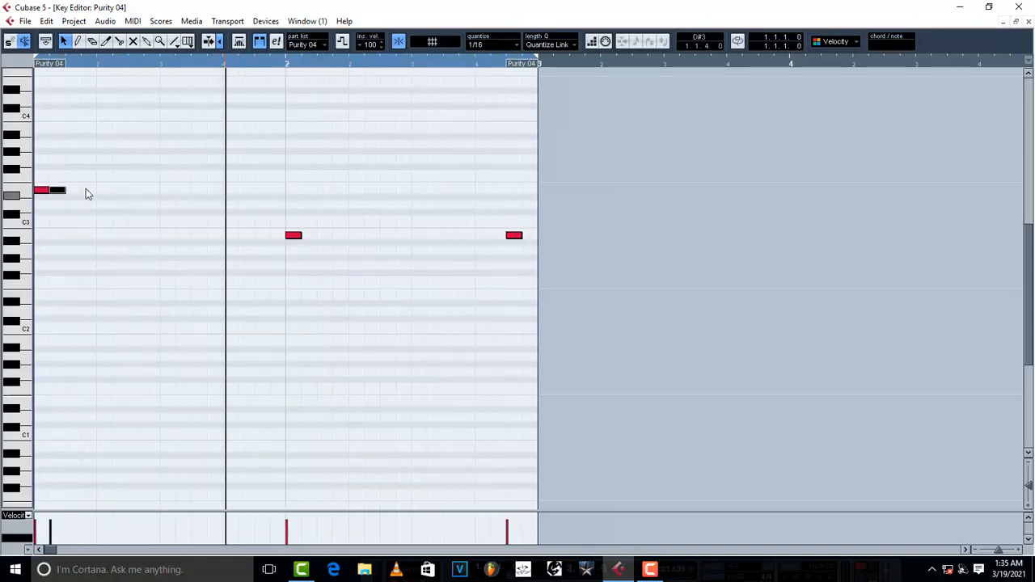
drag(60, 192, 170, 165)
key(space)
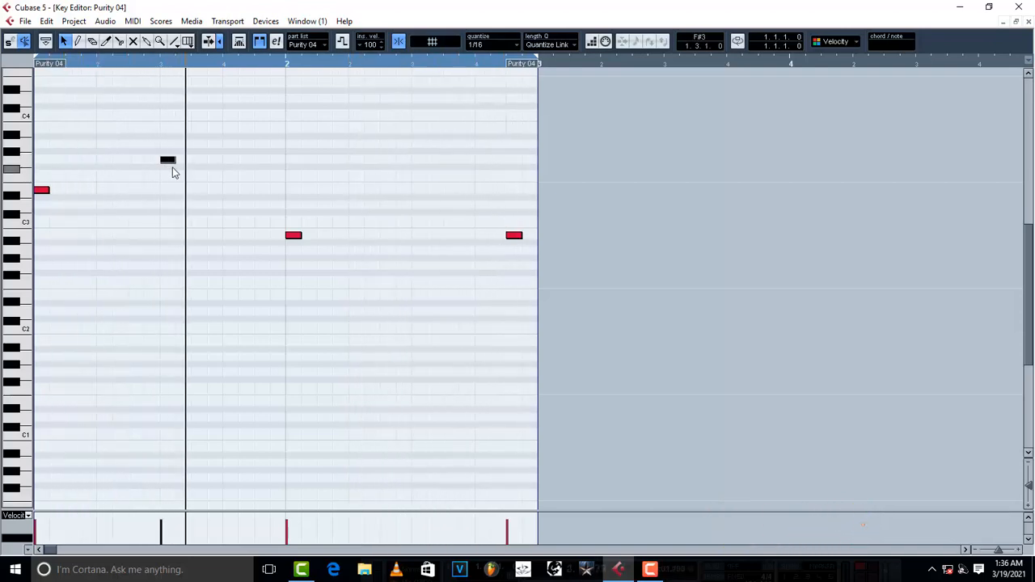
key(space)
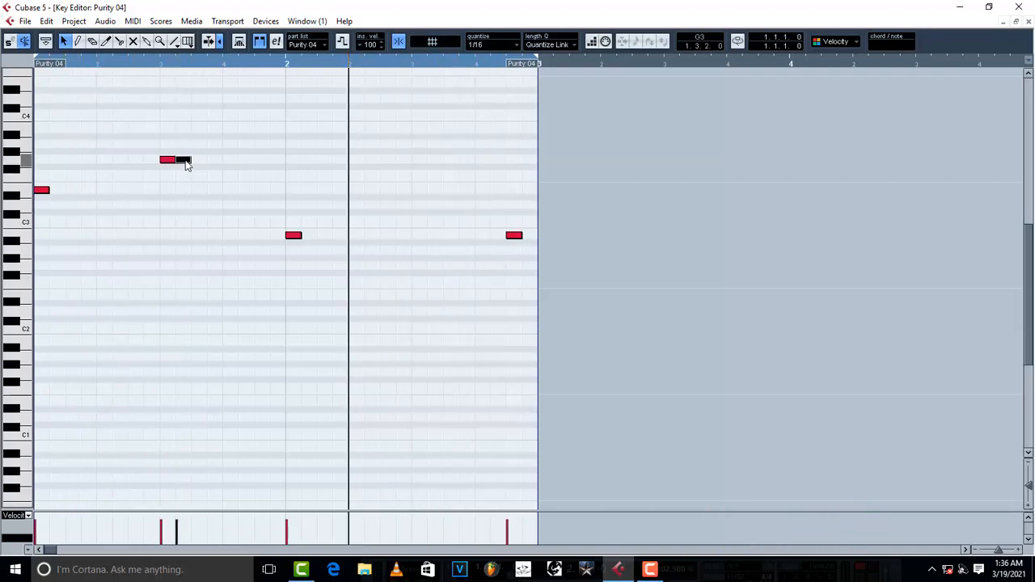
Continue the descending run with note copies on F#3 at 1.3.3 and E3 at 1.4.1, auditioning from the start.
drag(185, 164, 201, 173)
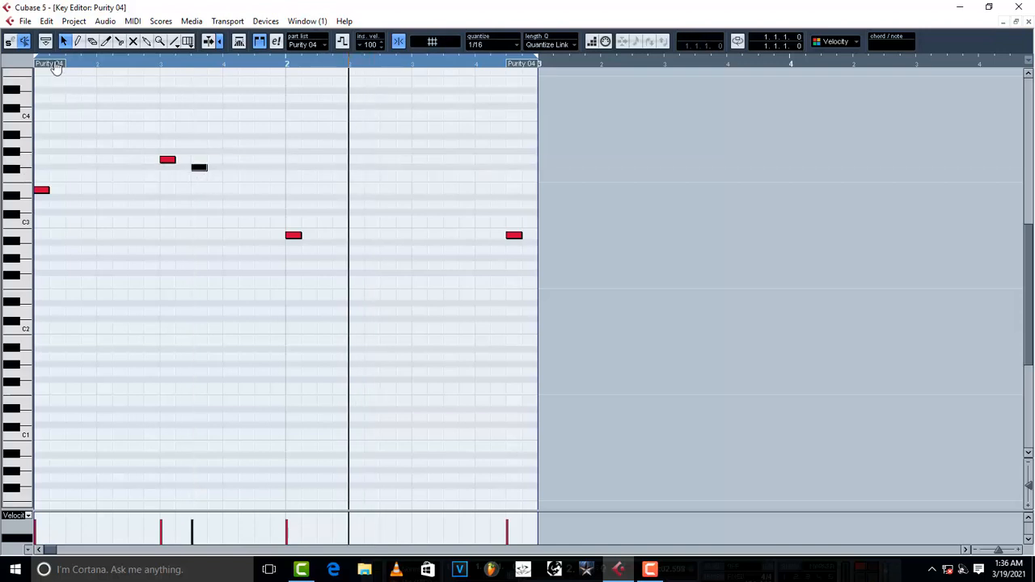
click(35, 65)
key(space)
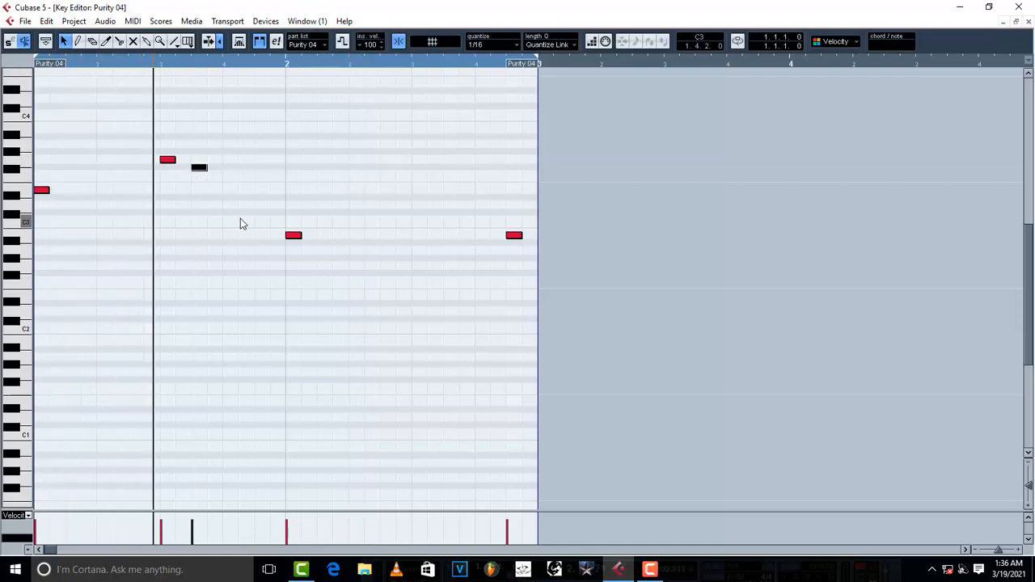
key(space)
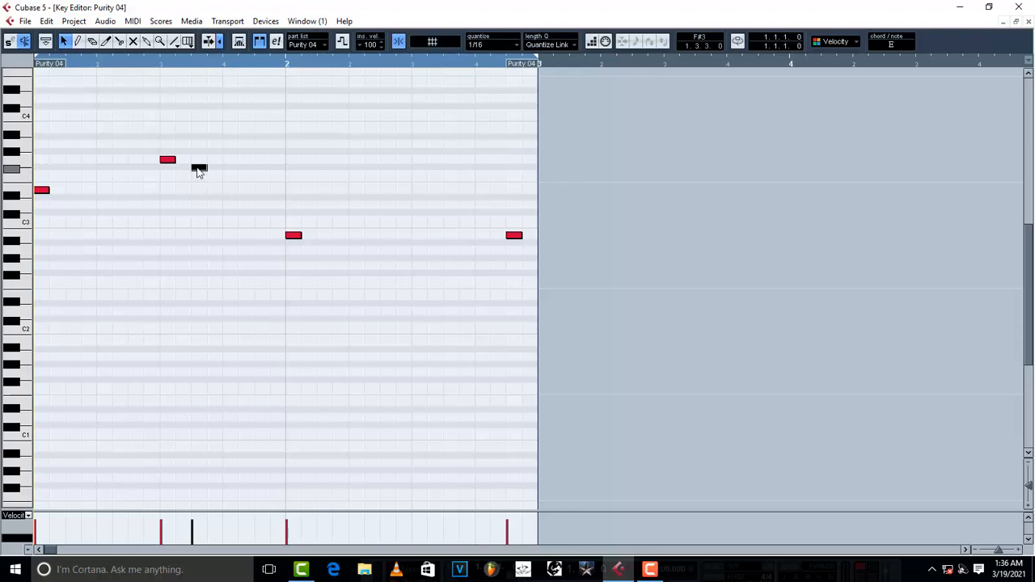
mouse_move(218, 172)
mouse_down()
mouse_move(231, 175)
mouse_move(230, 204)
mouse_move(228, 190)
mouse_up()
key(space)
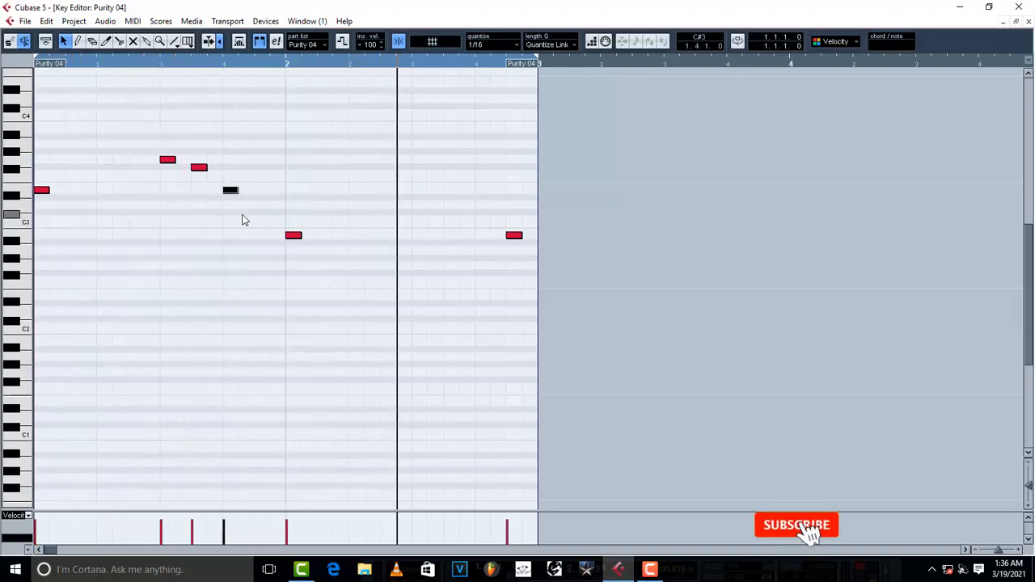
key(space)
Duplicate the E3 note at 1.4.1, move the copy to C#3 on beat 3 of bar 2, and audition it.
key(ctrl+d)
drag(249, 190, 421, 214)
key(space)
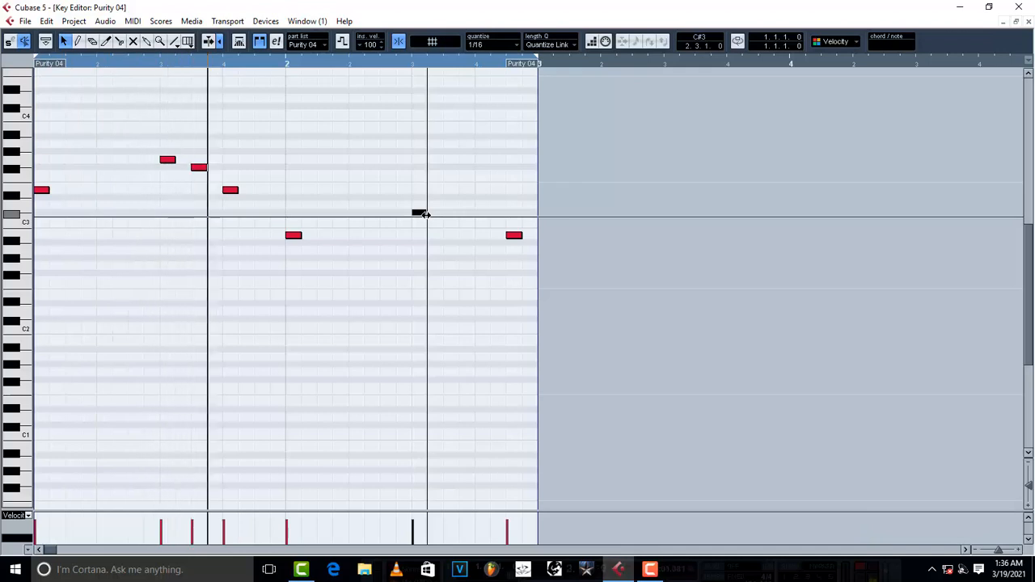
key(space)
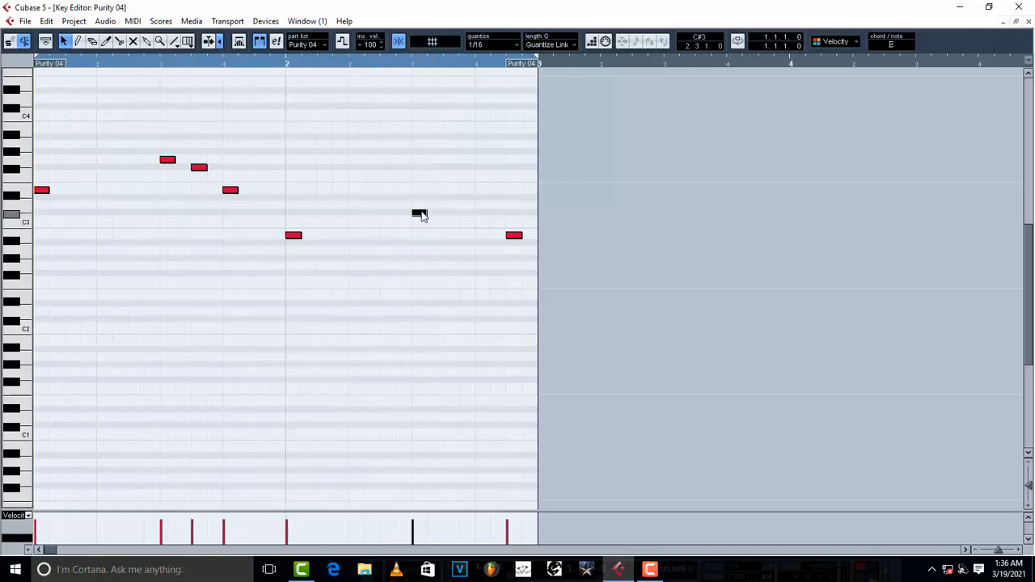
Shift the C#3 note in bar 2 two sixteenths later to 2.3.3, auditioning each position.
drag(420, 214, 463, 219)
key(space)
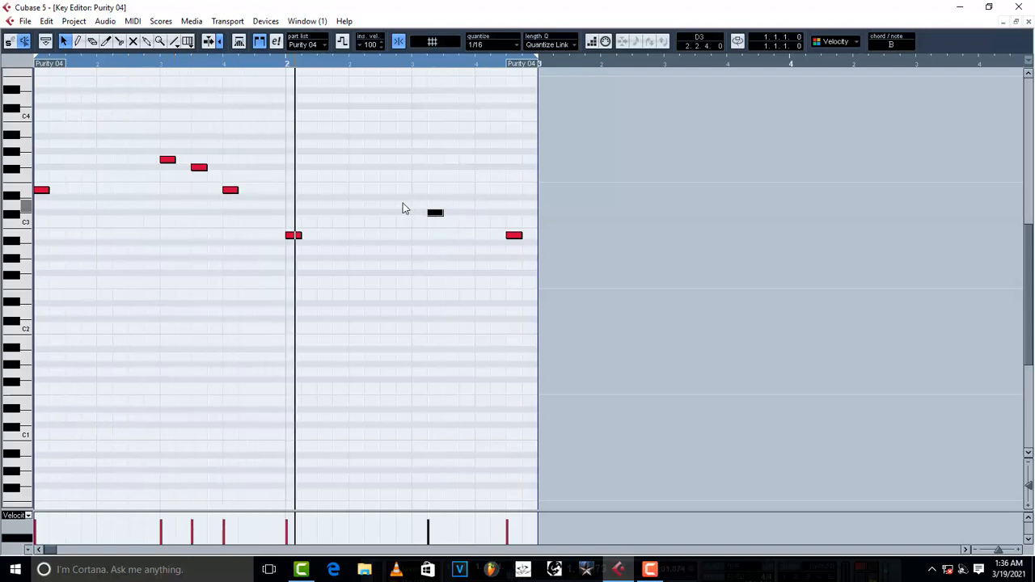
key(space)
drag(436, 219, 466, 221)
key(space)
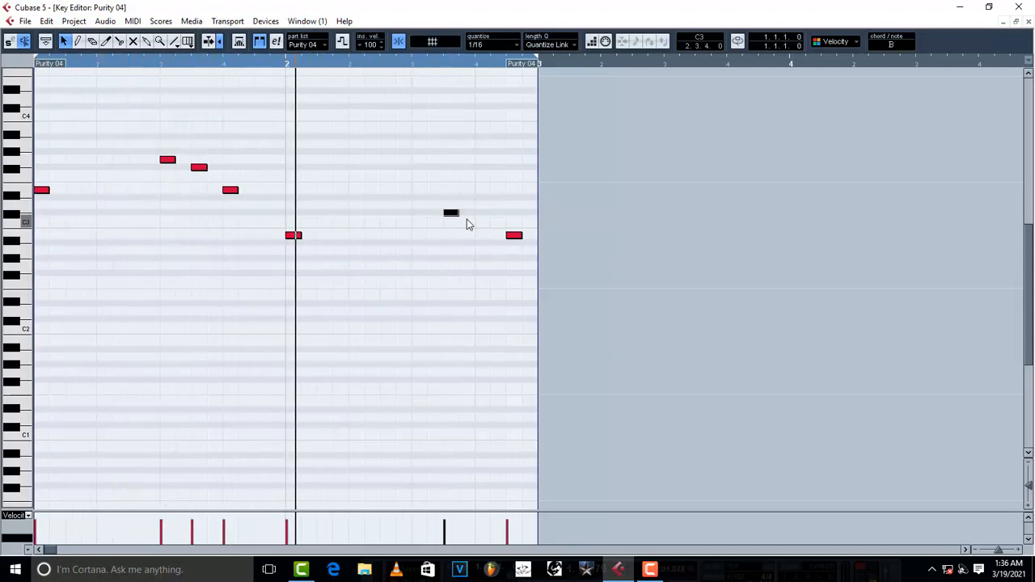
key(space)
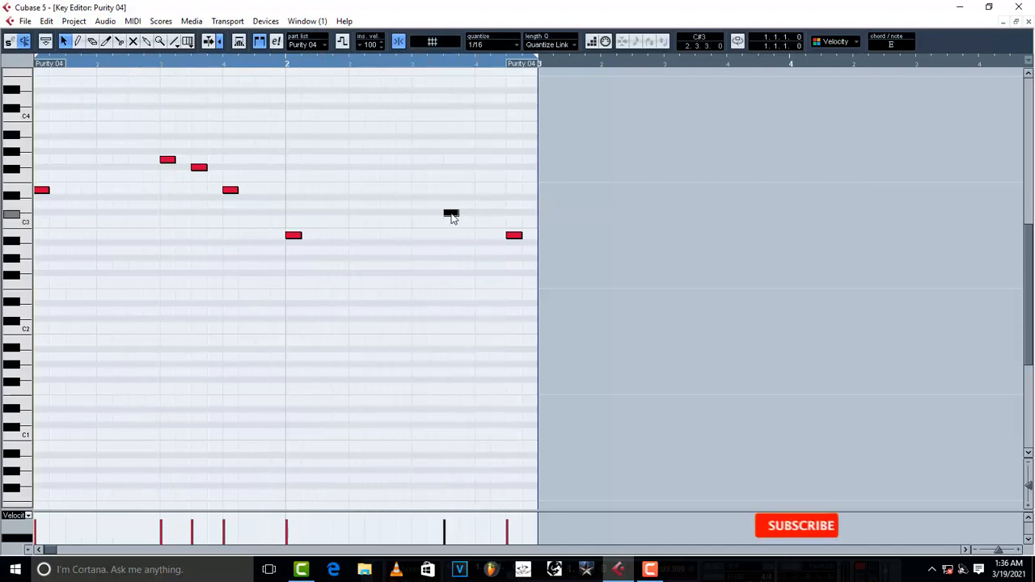
Lower the C#3 note at 2.3.3 to C3 and copy it to A2 on beat 4 of bar 2.
drag(450, 220, 450, 226)
key(space)
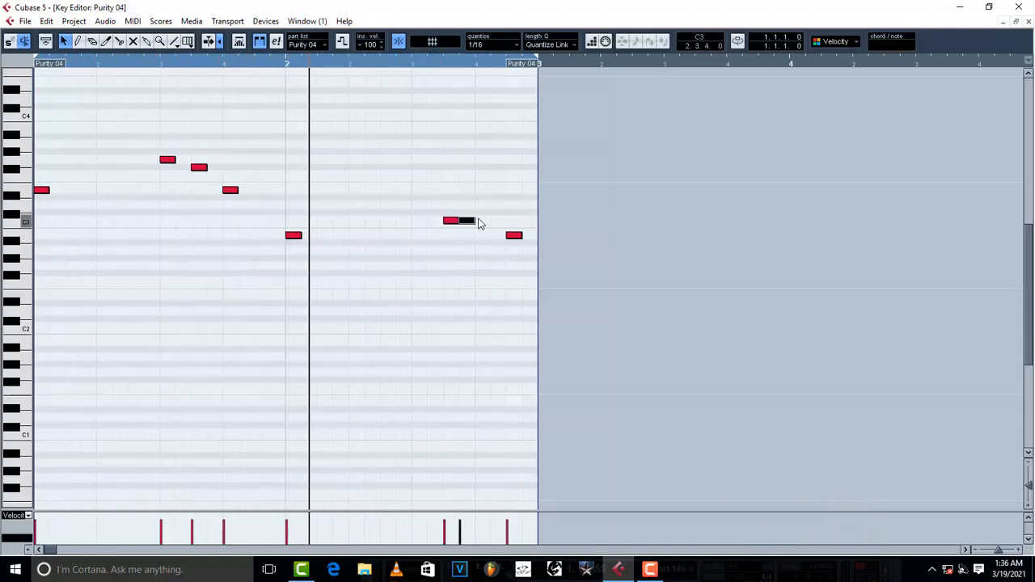
alt+click(481, 213)
drag(483, 217, 483, 256)
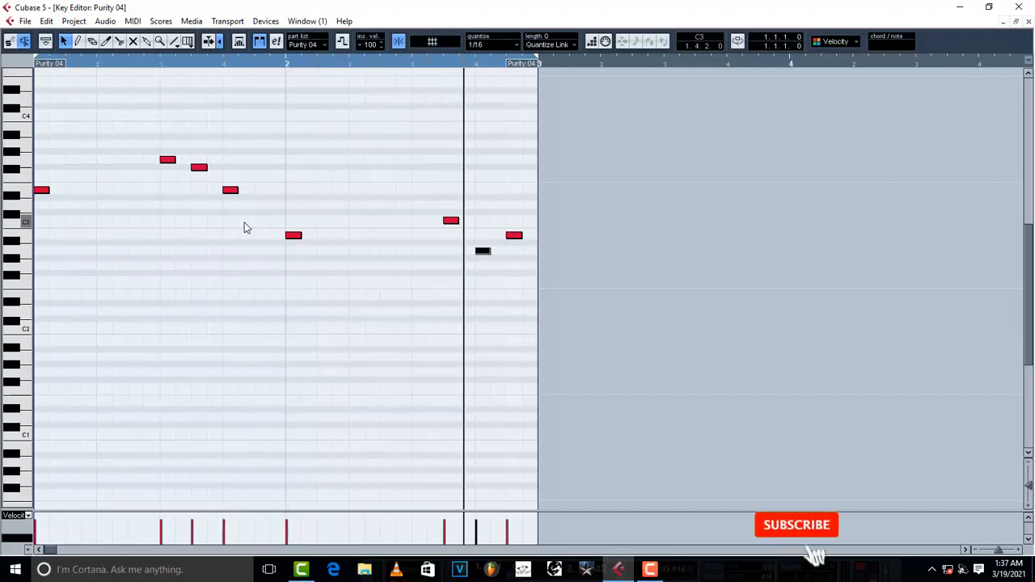
Close the note editor and lower the Purity 04 track's volume to -1.05 while the loop plays.
key(space)
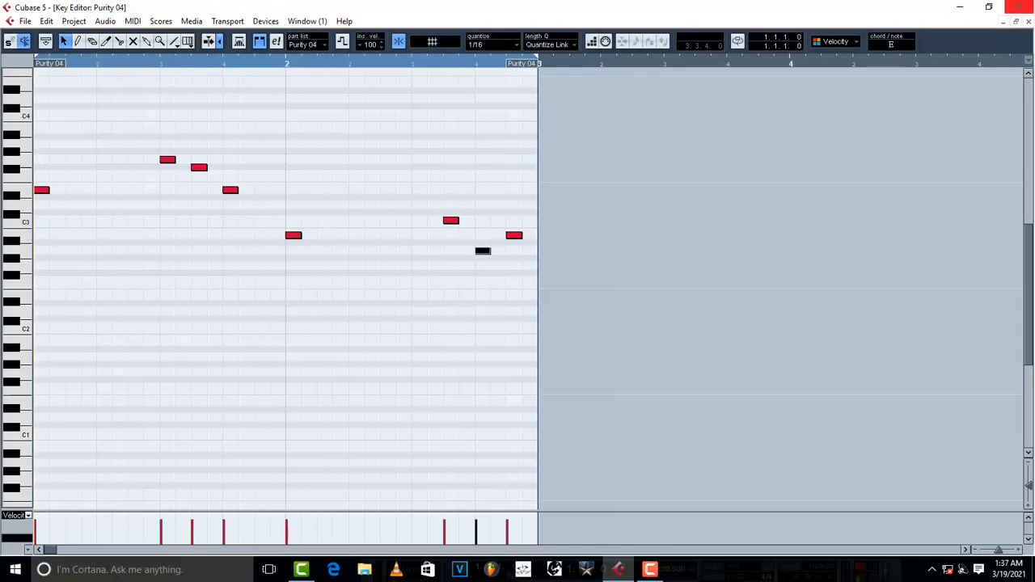
click(1028, 21)
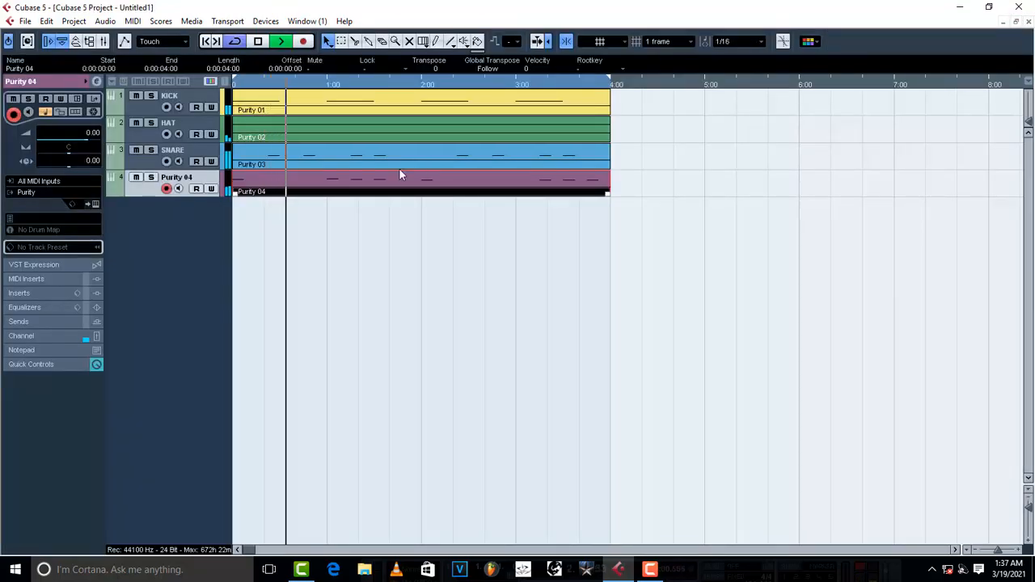
scroll(81, 144, down, 3)
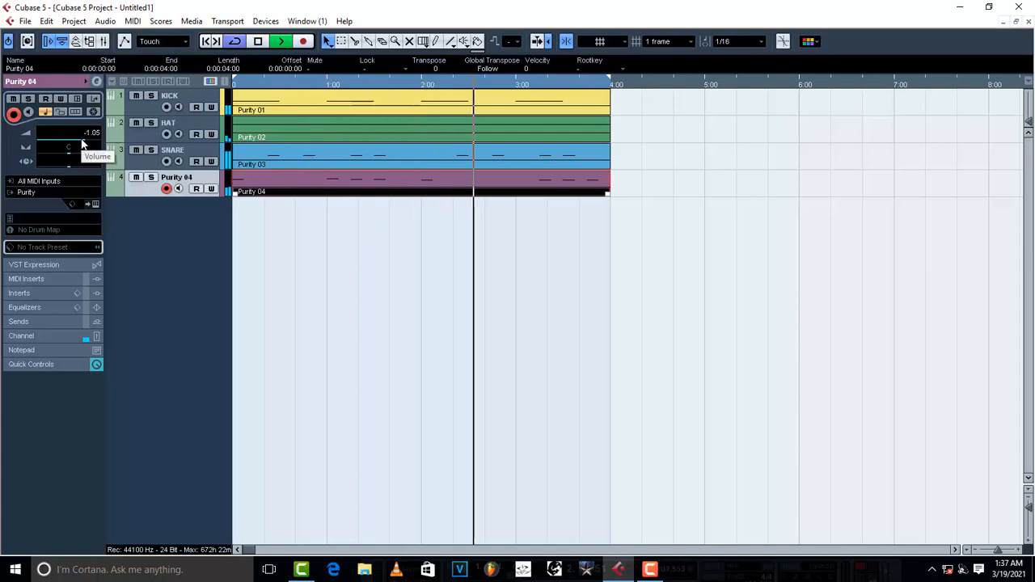
Switch the Purity 04 track's instrument to Nexus, load the AR After Midnight 2 preset, and close the instrument window.
click(96, 203)
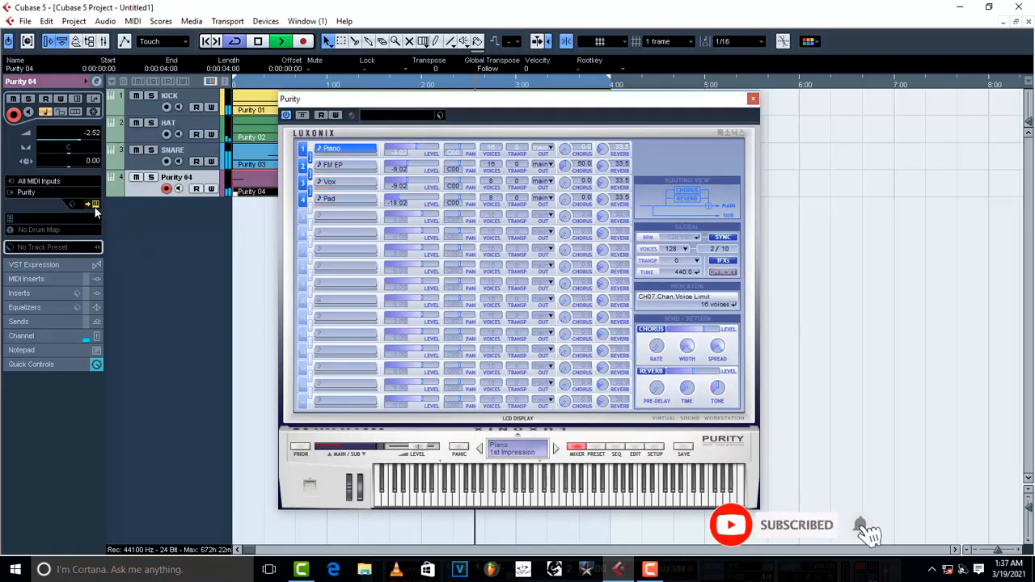
click(95, 208)
click(38, 194)
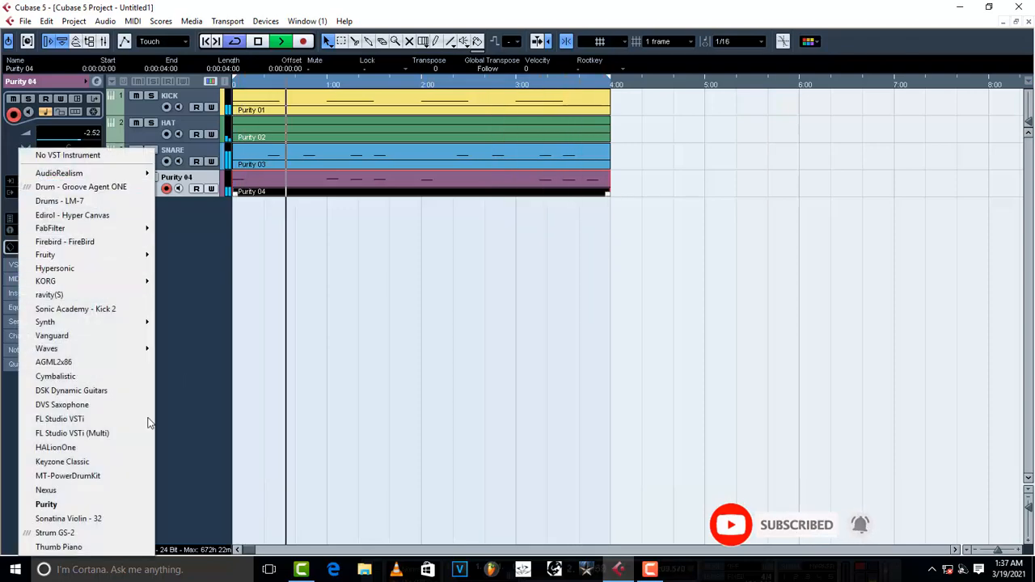
click(46, 490)
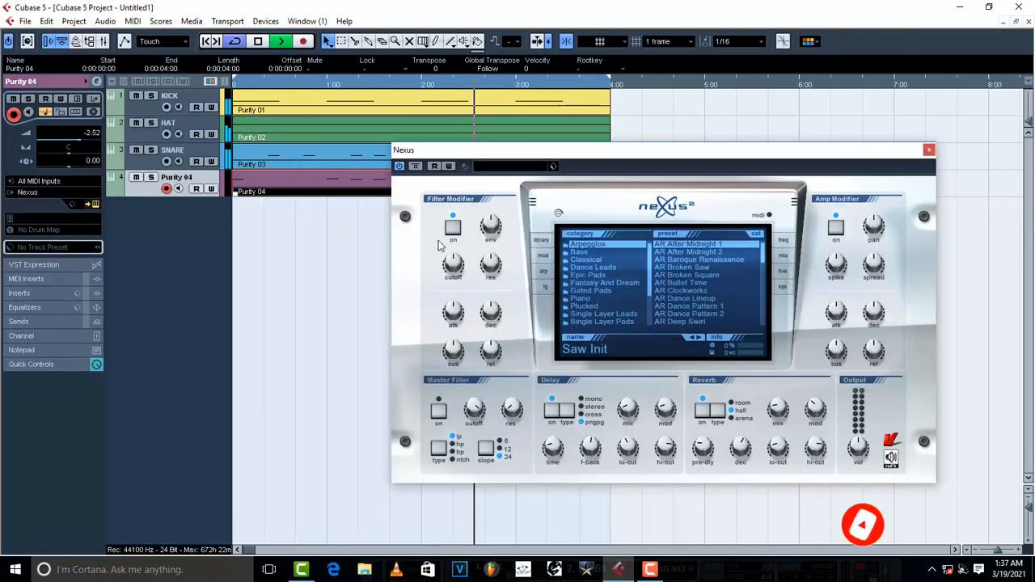
click(700, 337)
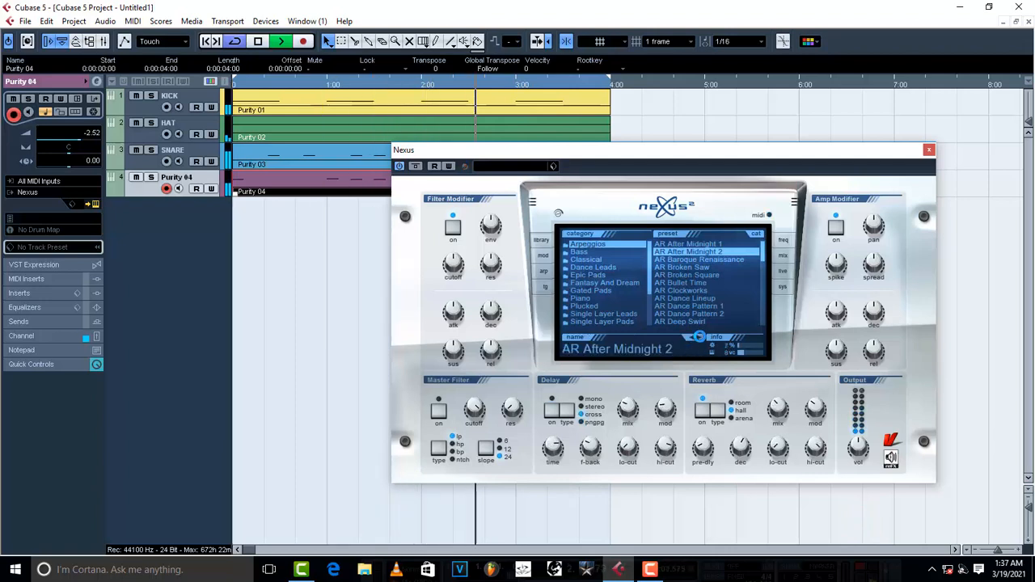
click(928, 149)
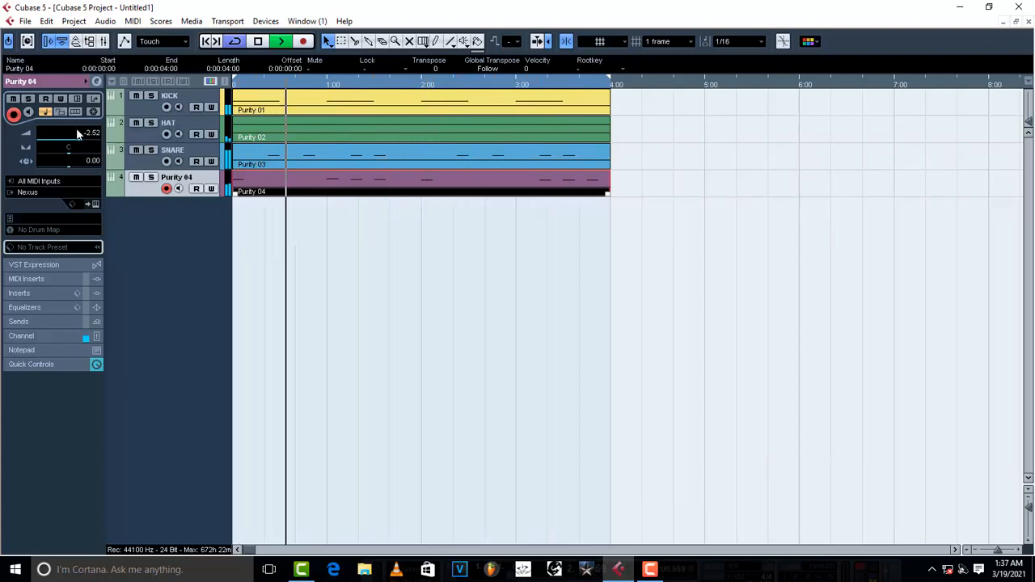
Lower the Purity 04 track's volume to -6.37 while the loop plays.
scroll(84, 136, down, 3)
scroll(81, 141, down, 4)
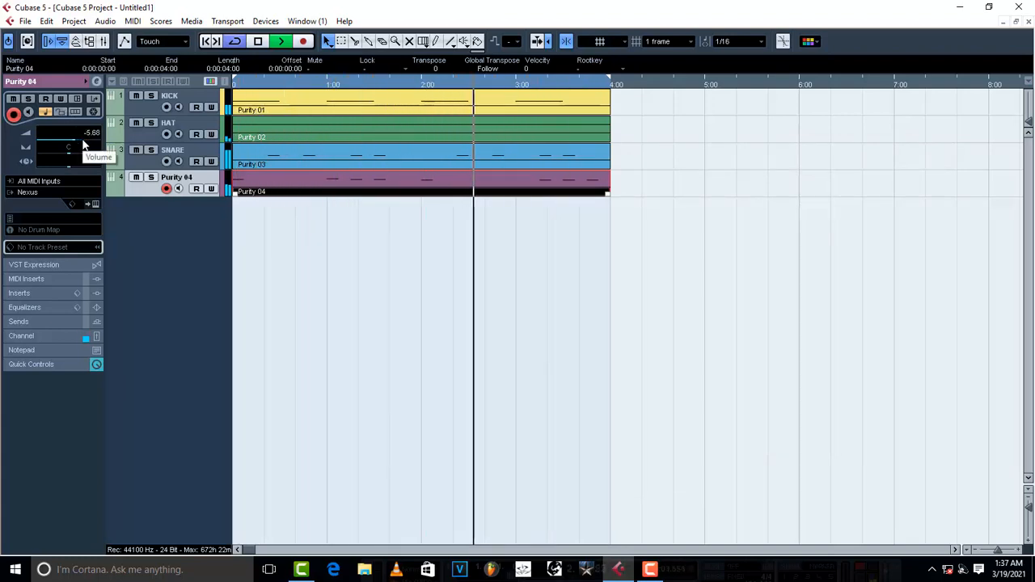
scroll(82, 144, down, 1)
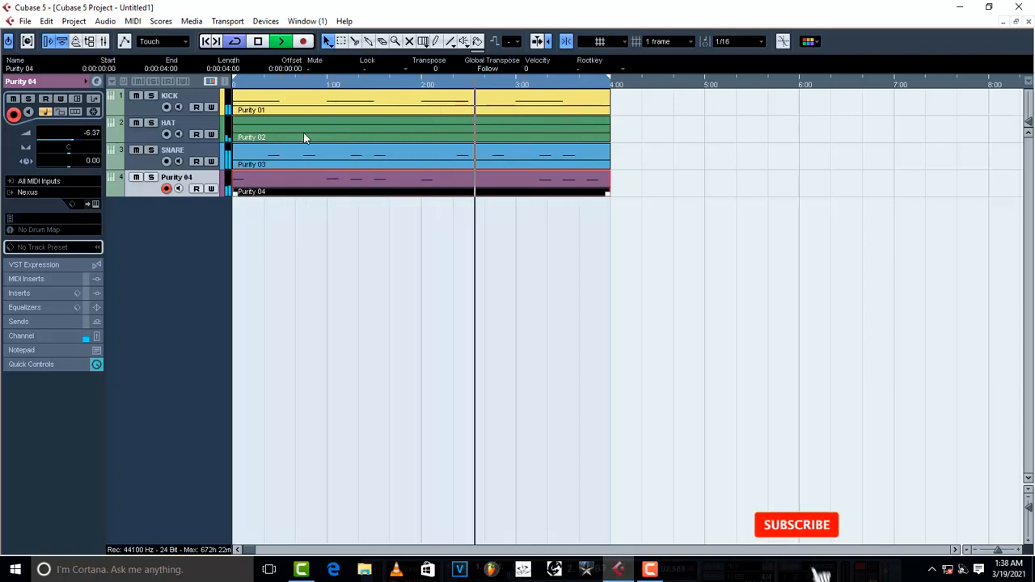
Open the KICK part in the note editor, duplicate its first C1 note, and move the copy to D1 at 1.2.3.
double_click(327, 103)
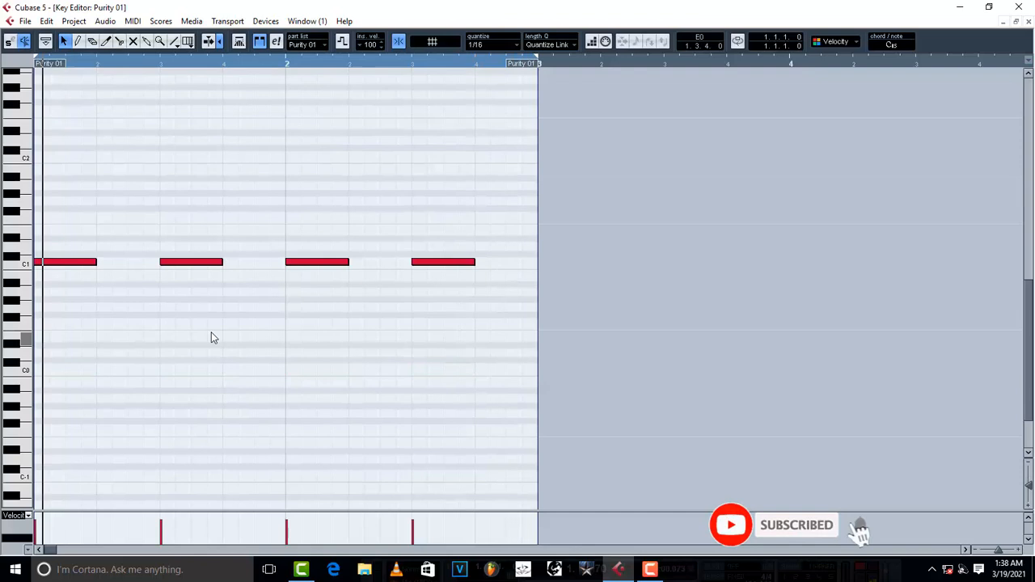
click(67, 262)
key(ctrl+d)
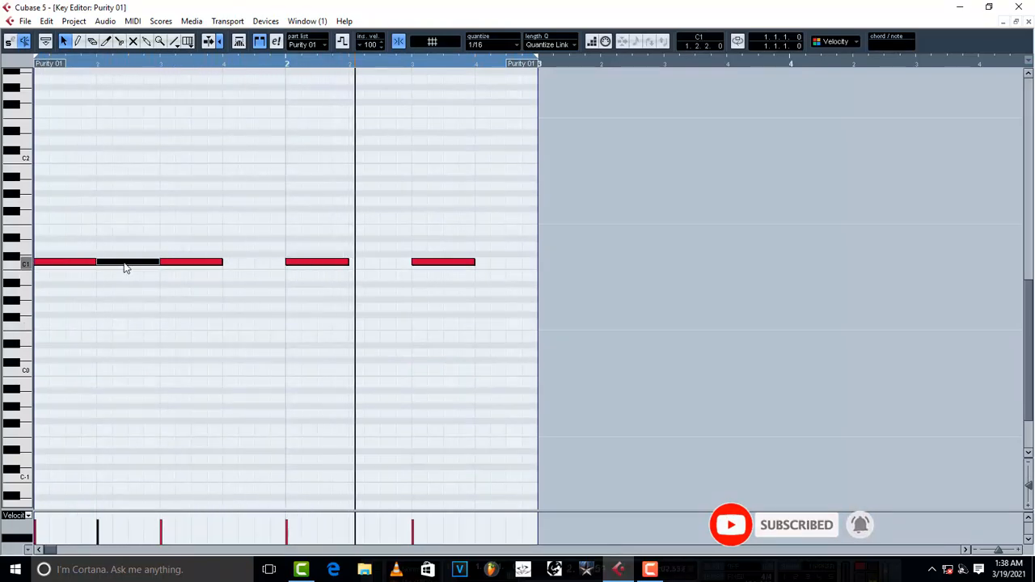
drag(125, 268, 132, 254)
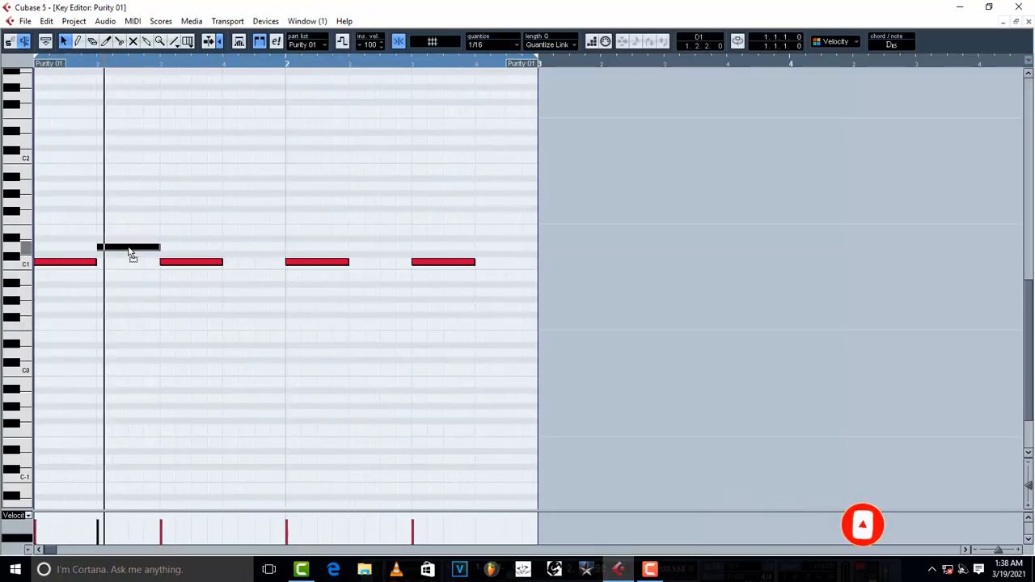
drag(127, 253, 149, 252)
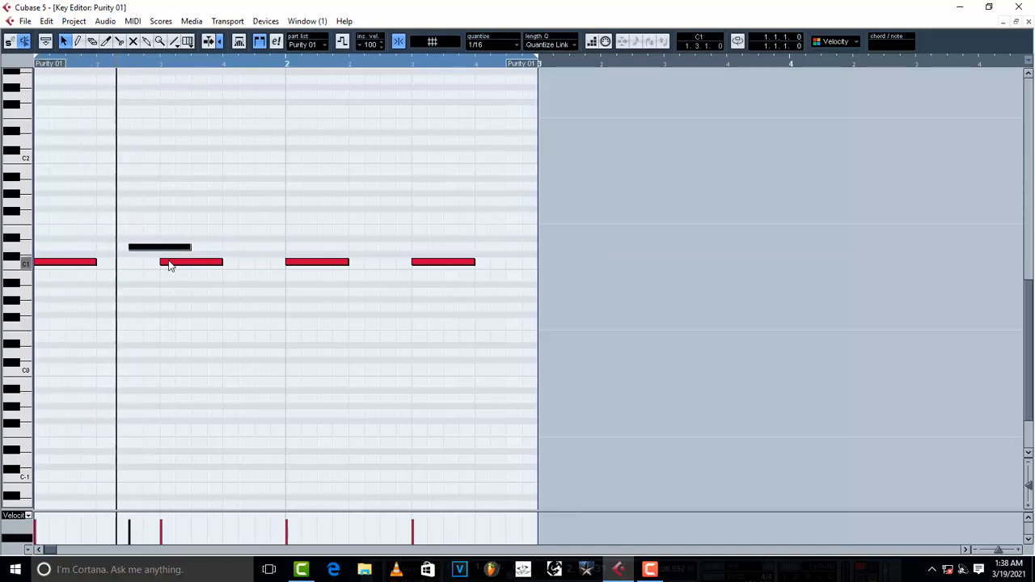
Raise the D1 note at 1.2.3 to E4 with the loop stopped, and restart playback to audition it.
key(space)
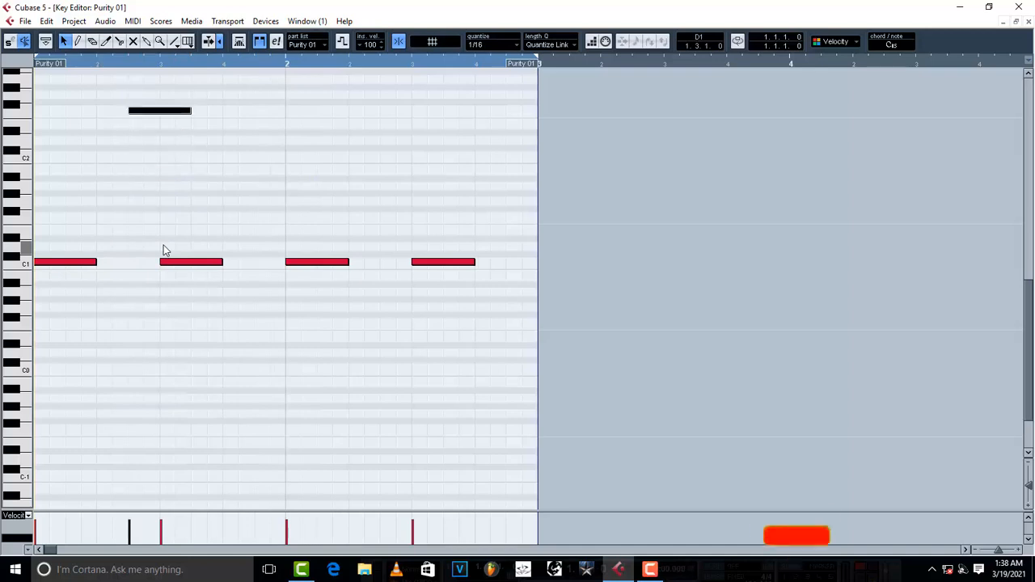
scroll(163, 251, up, 4)
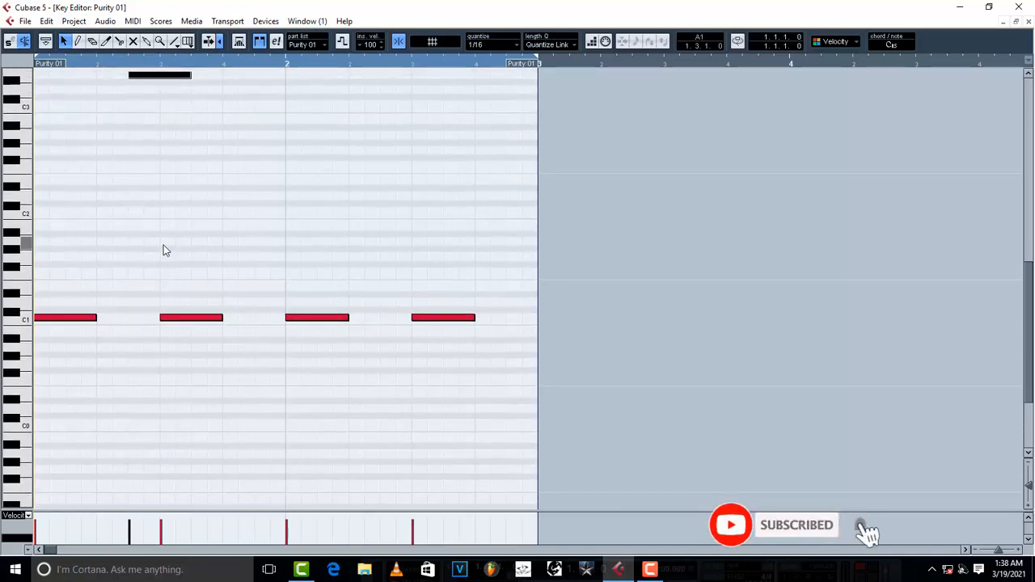
scroll(163, 251, up, 5)
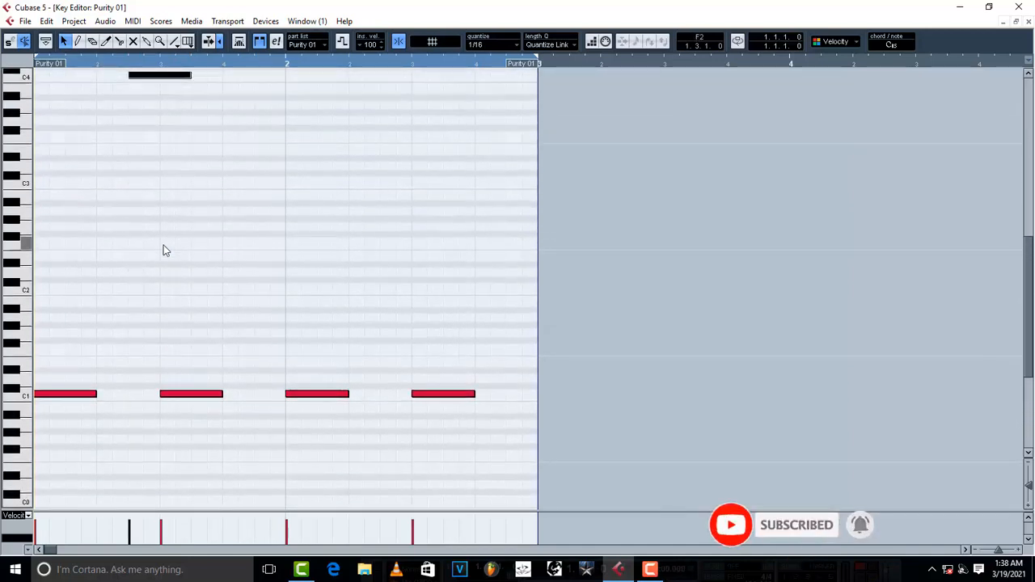
scroll(163, 251, up, 3)
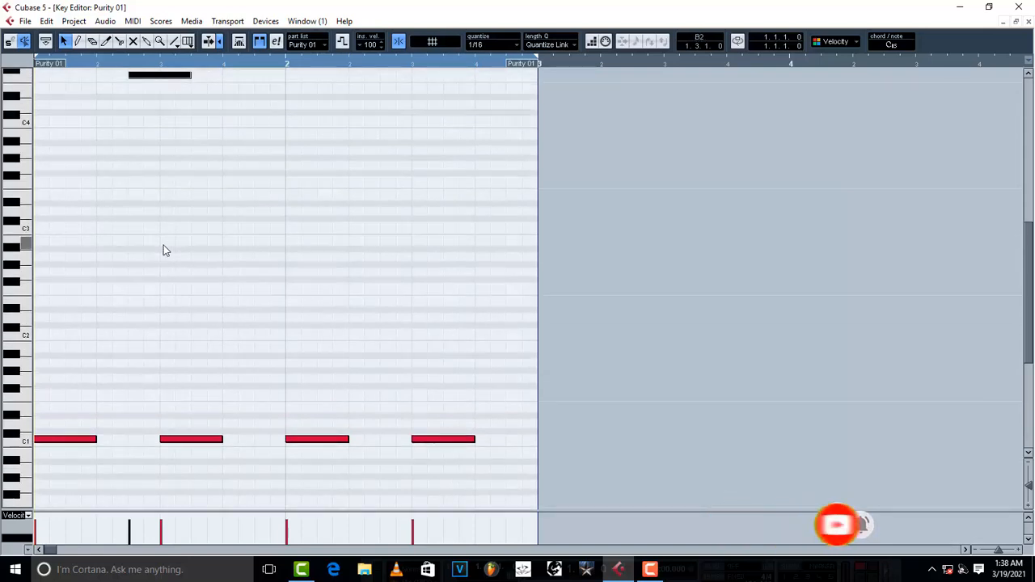
key(space)
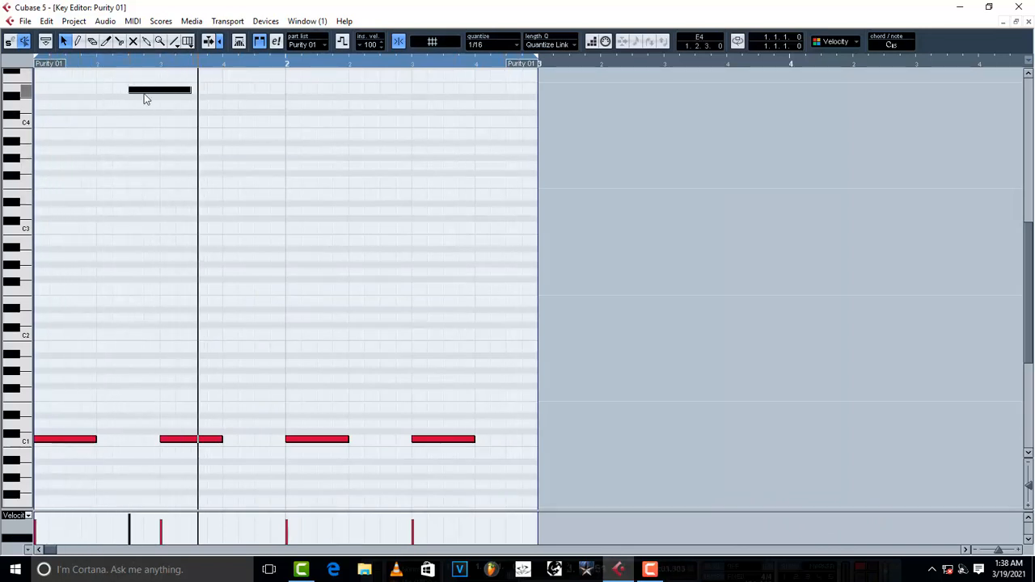
Shorten the E4 note to one sixteenth and place it on beat 2 of bar 1.
drag(186, 93, 89, 93)
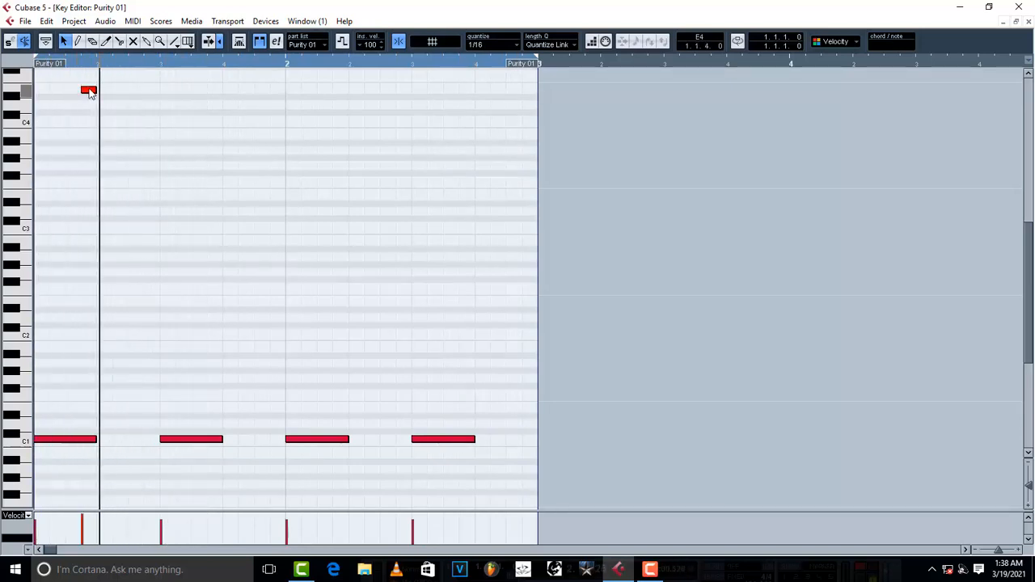
click(89, 91)
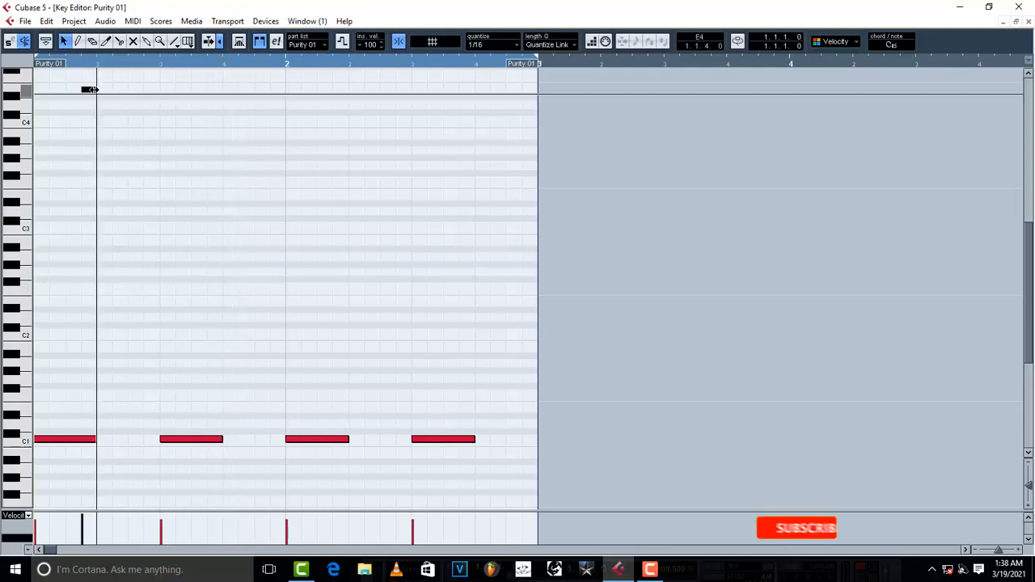
drag(91, 89, 104, 95)
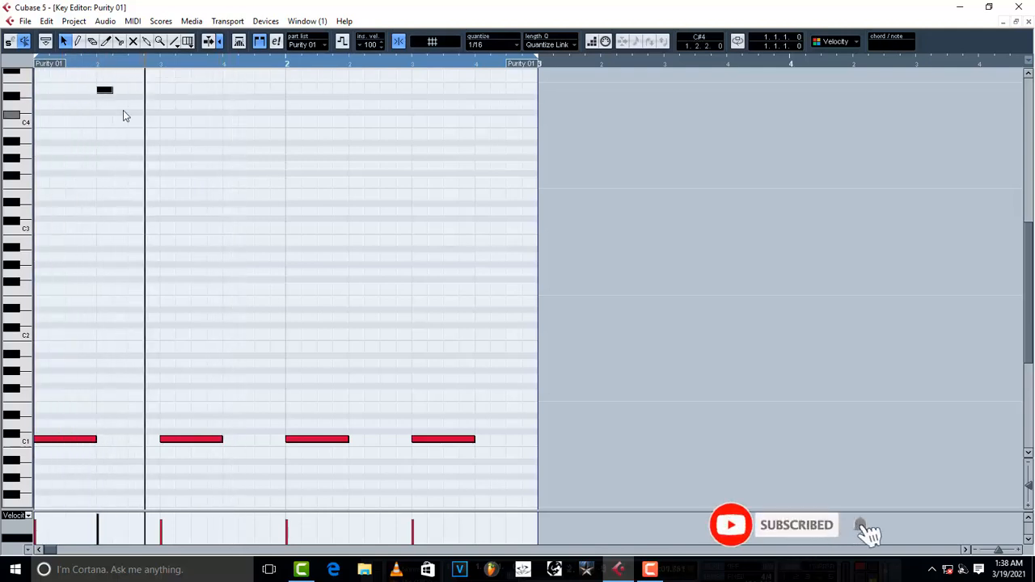
Duplicate the short E4 note and move the copy to beat 2 of bar 2, auditioning it on beat 1 first.
key(ctrl+d)
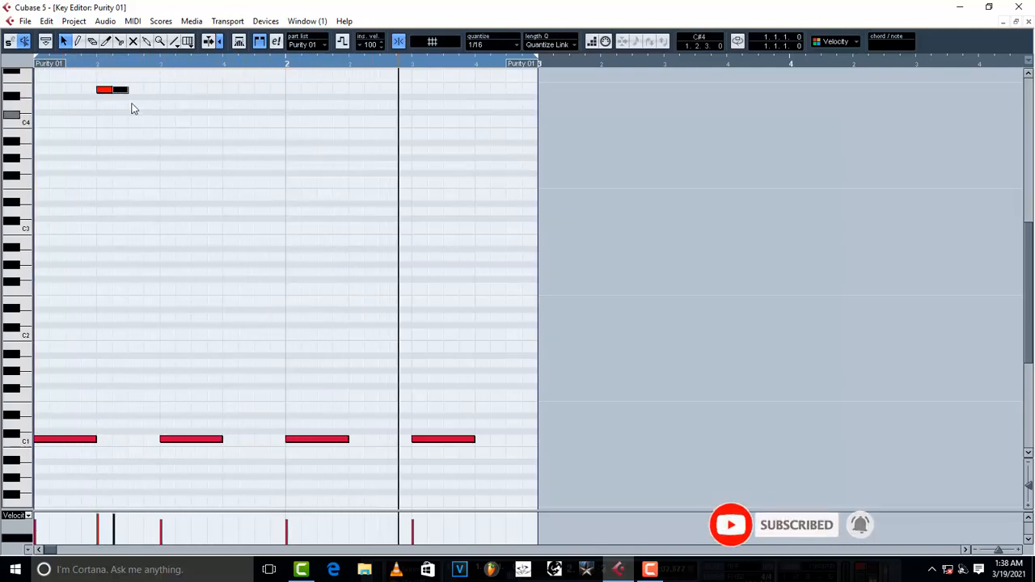
drag(123, 89, 296, 105)
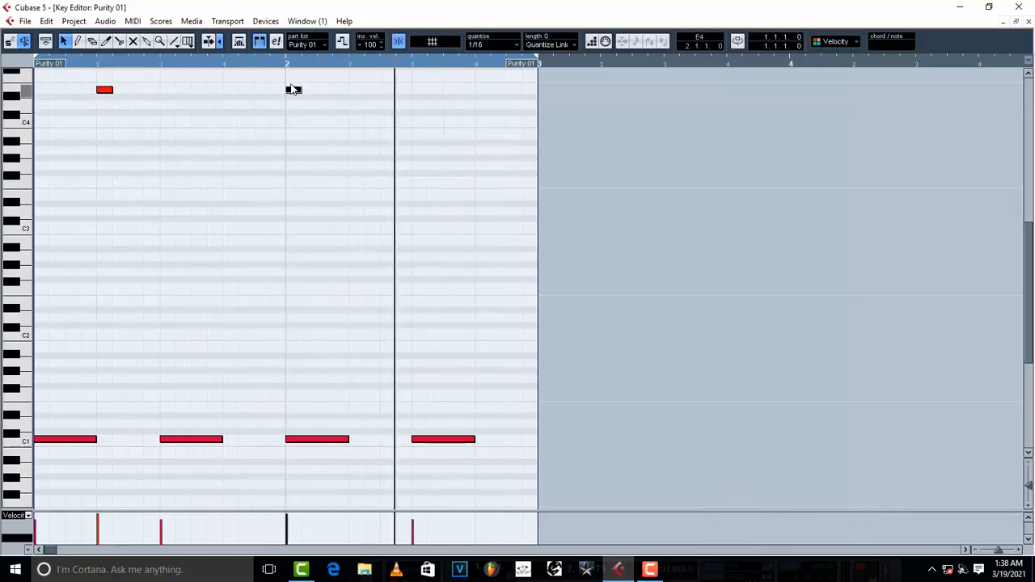
drag(296, 92, 359, 96)
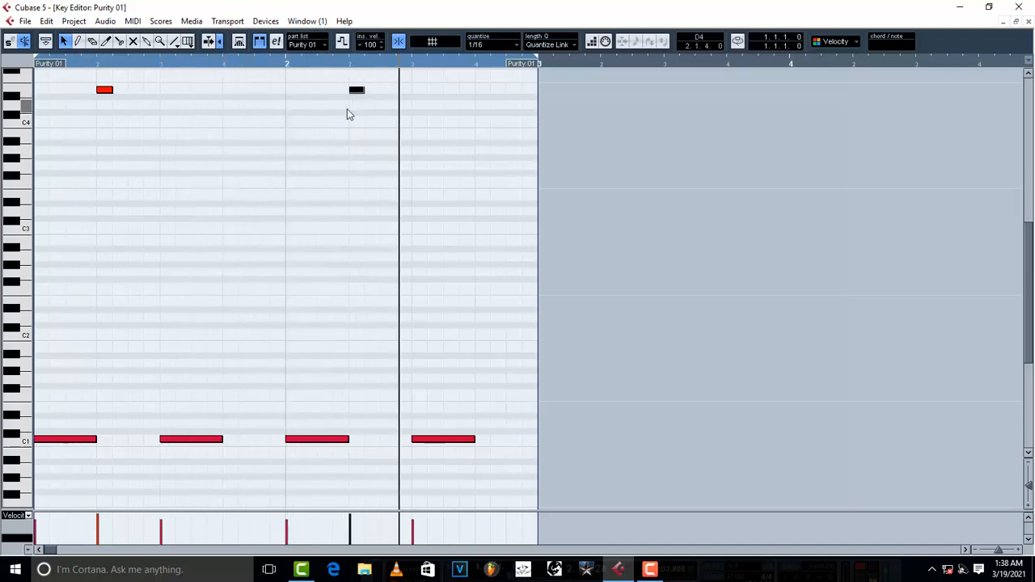
Duplicate the E4 note on beat 2 of bar 2, move the copy to 2.4.3, and close the note editor.
key(alt+d)
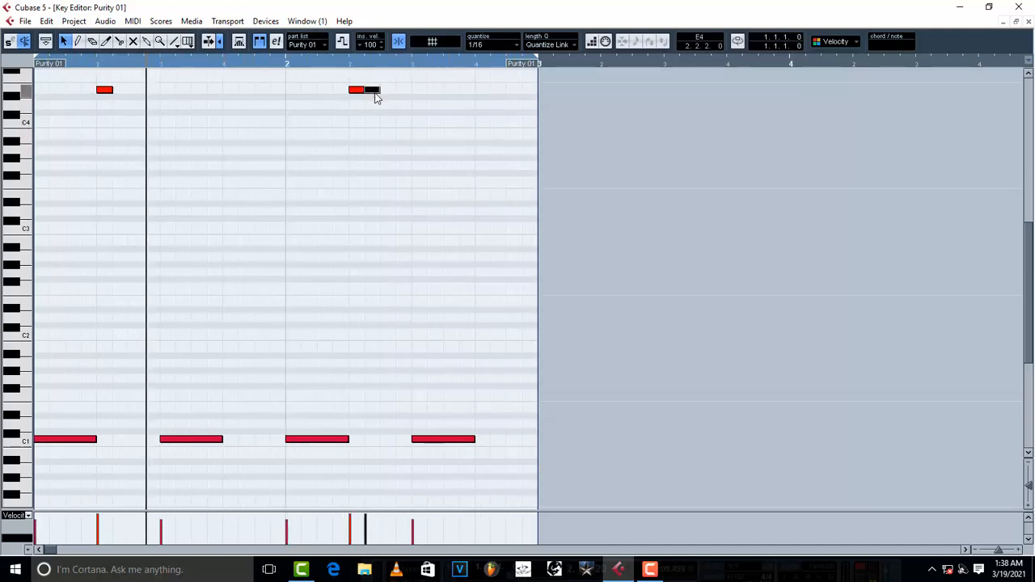
drag(375, 92, 489, 103)
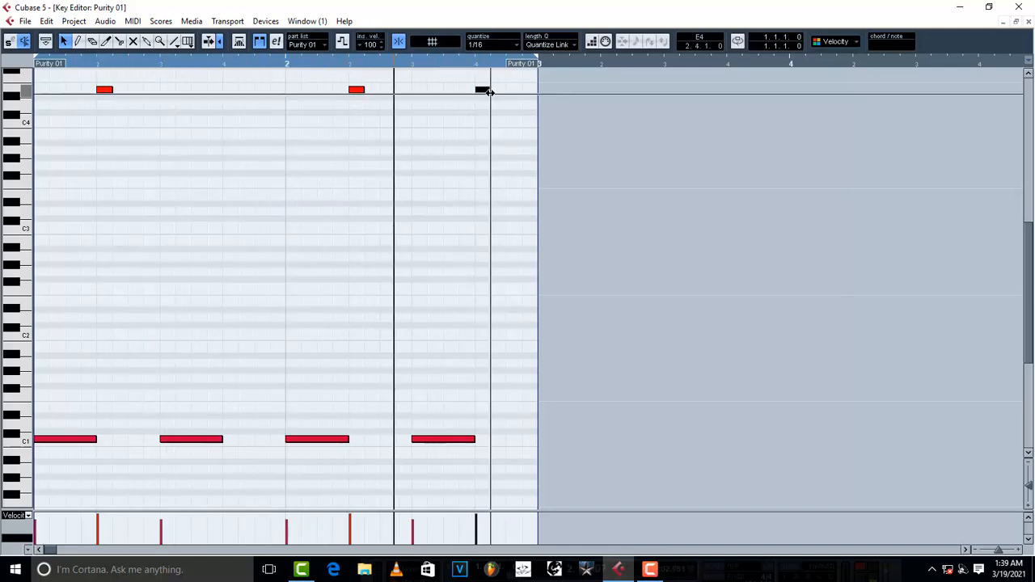
drag(485, 92, 513, 95)
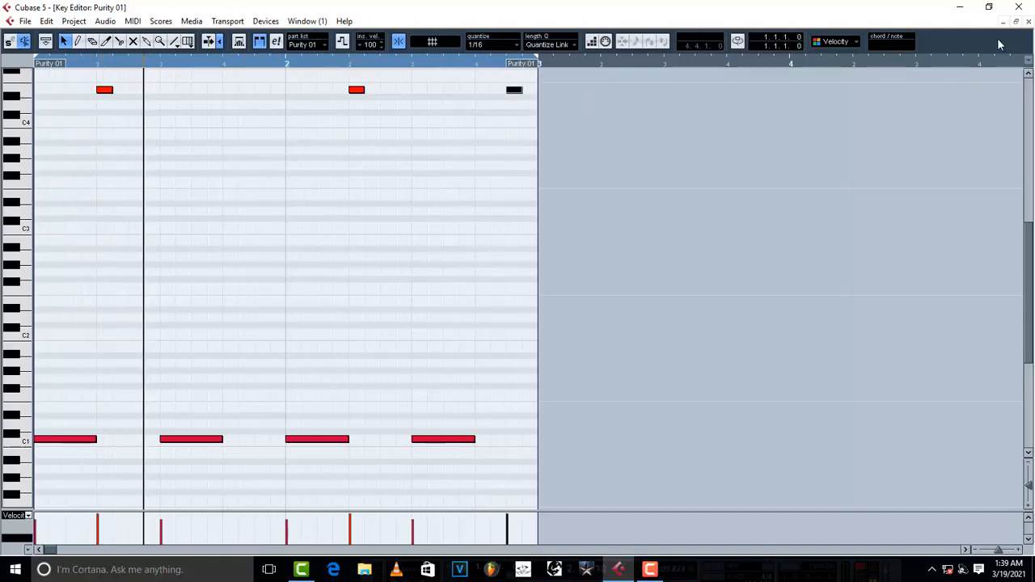
click(1029, 23)
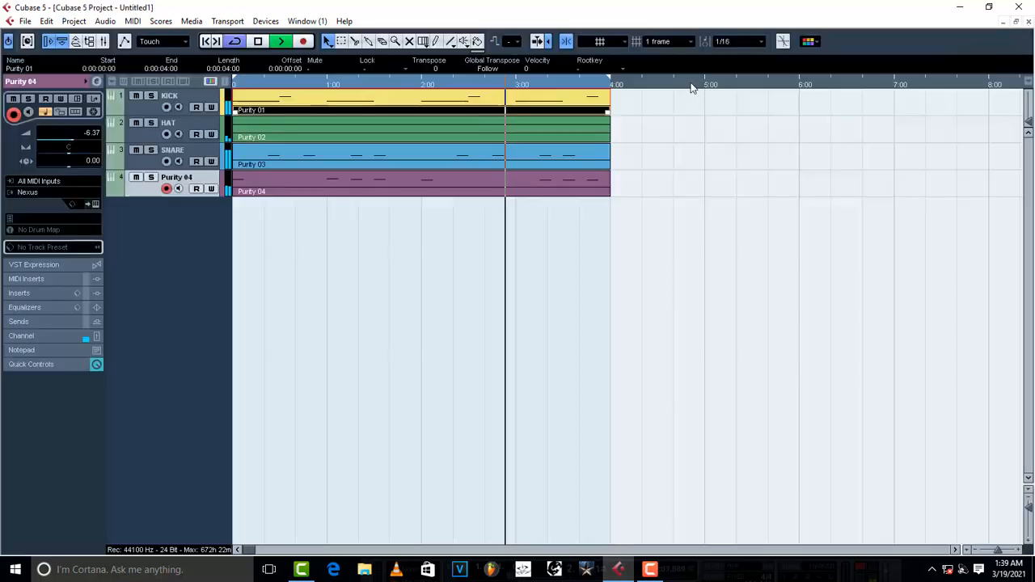